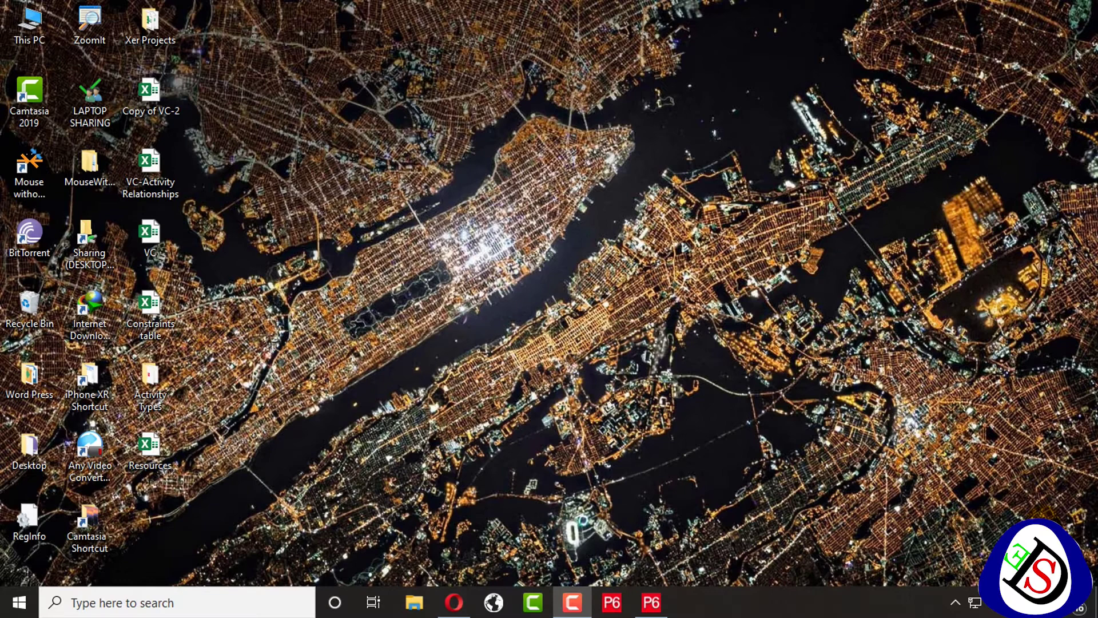
Step: Restore the Primavera P6 window showing the Villa Construction Activities view
click(663, 604)
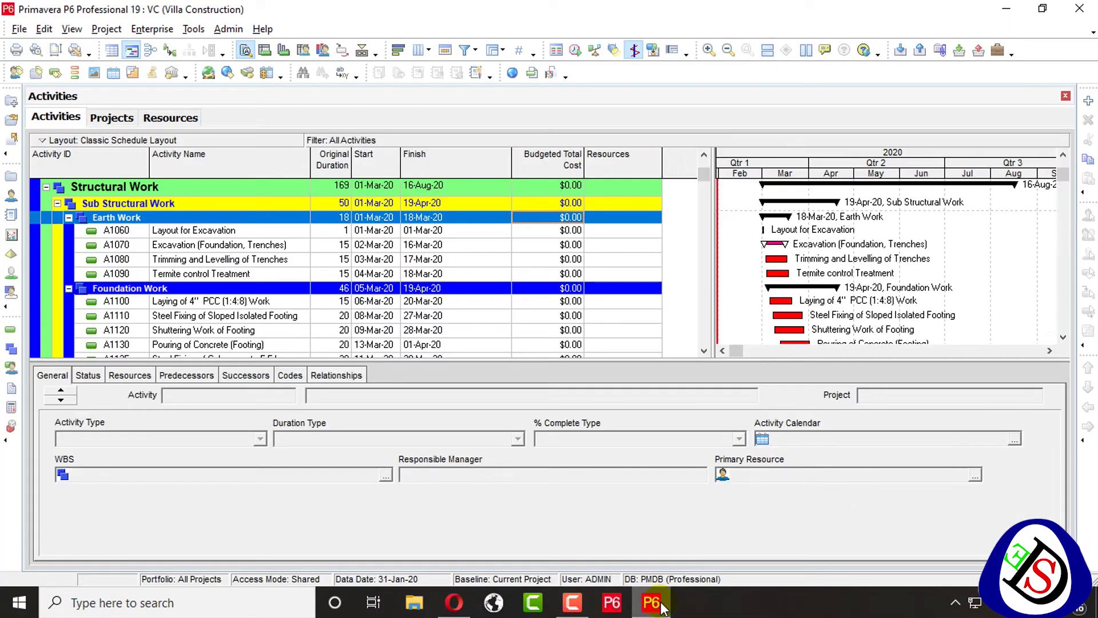
Step: In Villa Construction's resource assignment defaults, keep Standard Rate as the rate type
click(102, 120)
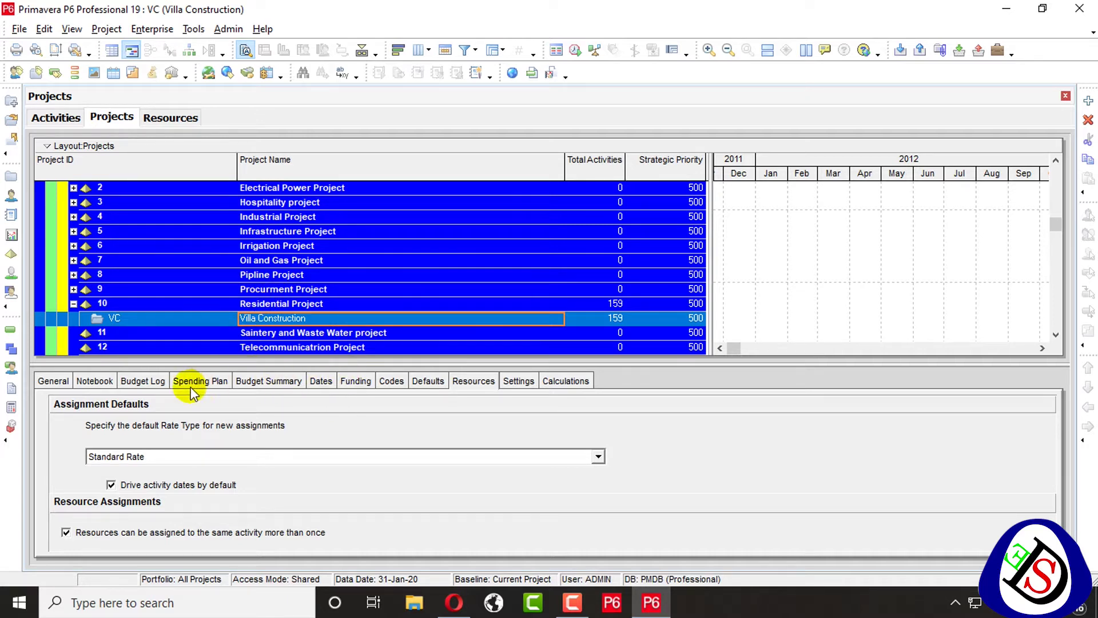
click(473, 380)
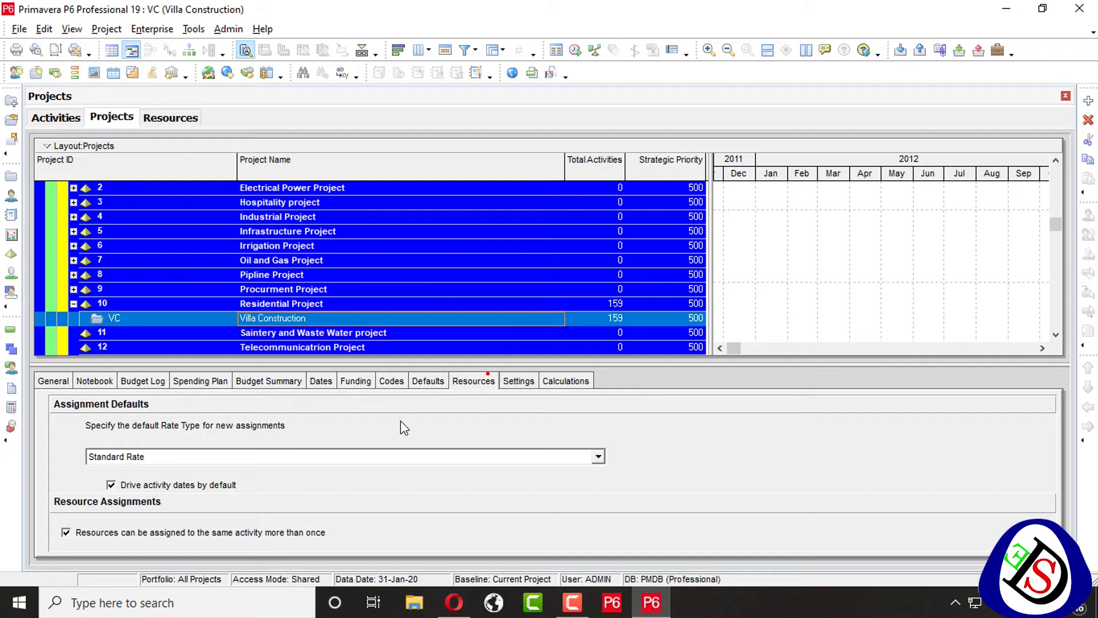
click(166, 457)
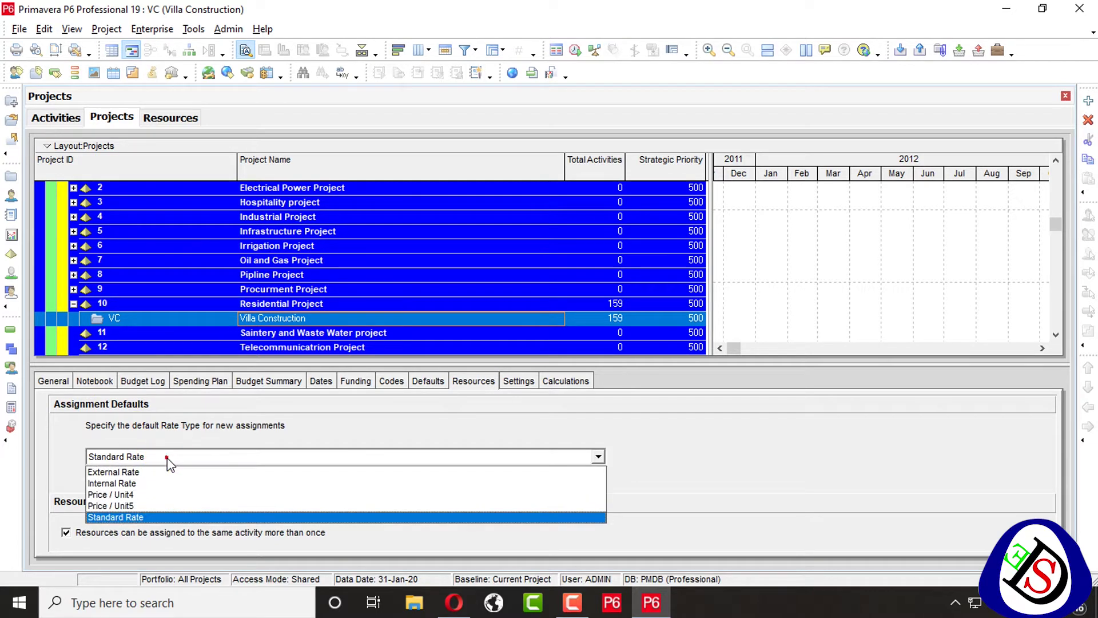
click(167, 458)
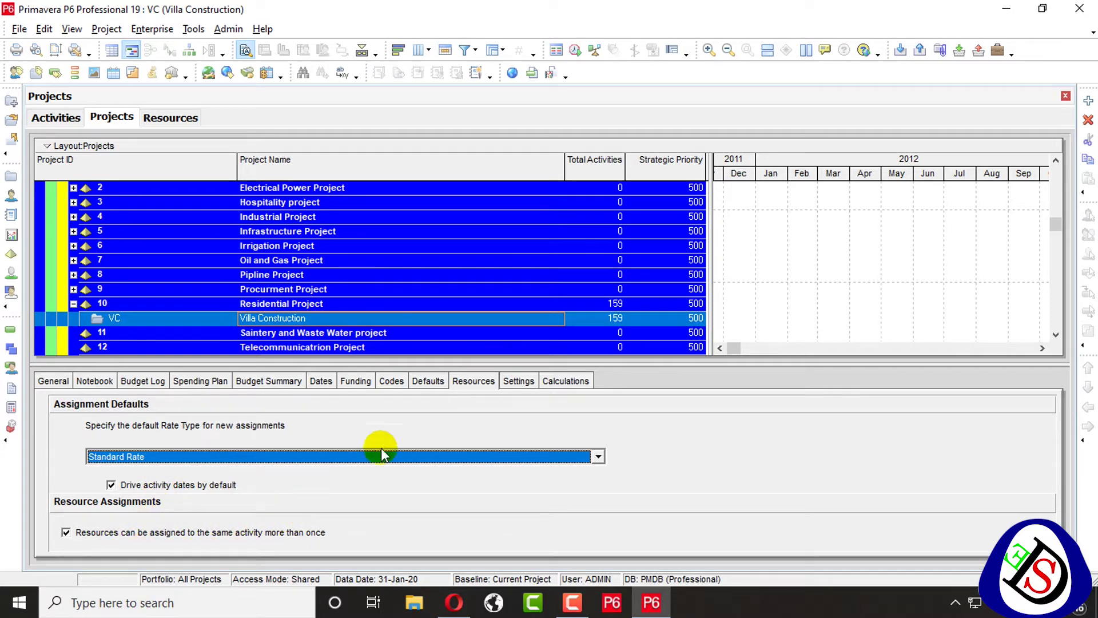
Step: Open the Villa Construction project from the projects list
right_click(301, 318)
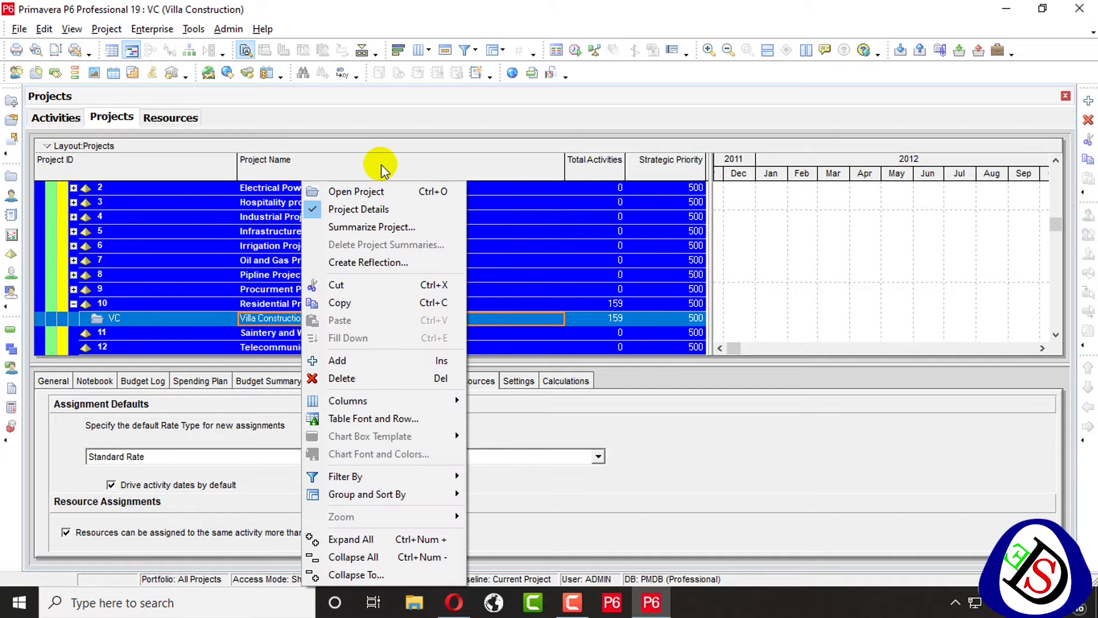
click(372, 193)
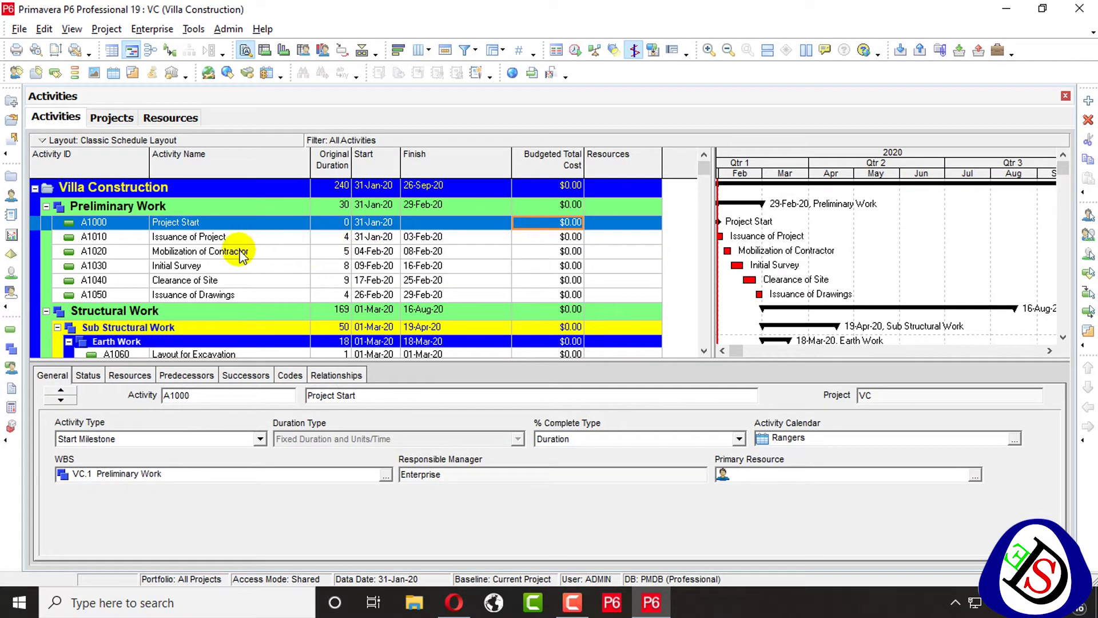
scroll(241, 255, down, 2)
scroll(262, 232, up, 2)
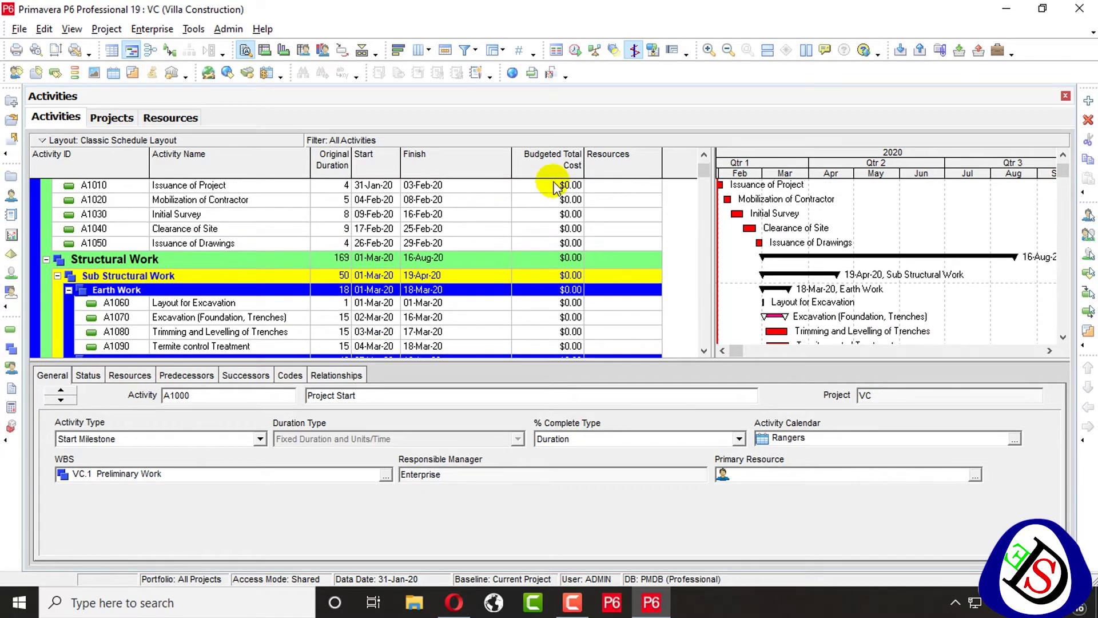
Step: Check the activity table's columns without making changes
click(598, 172)
right_click(609, 160)
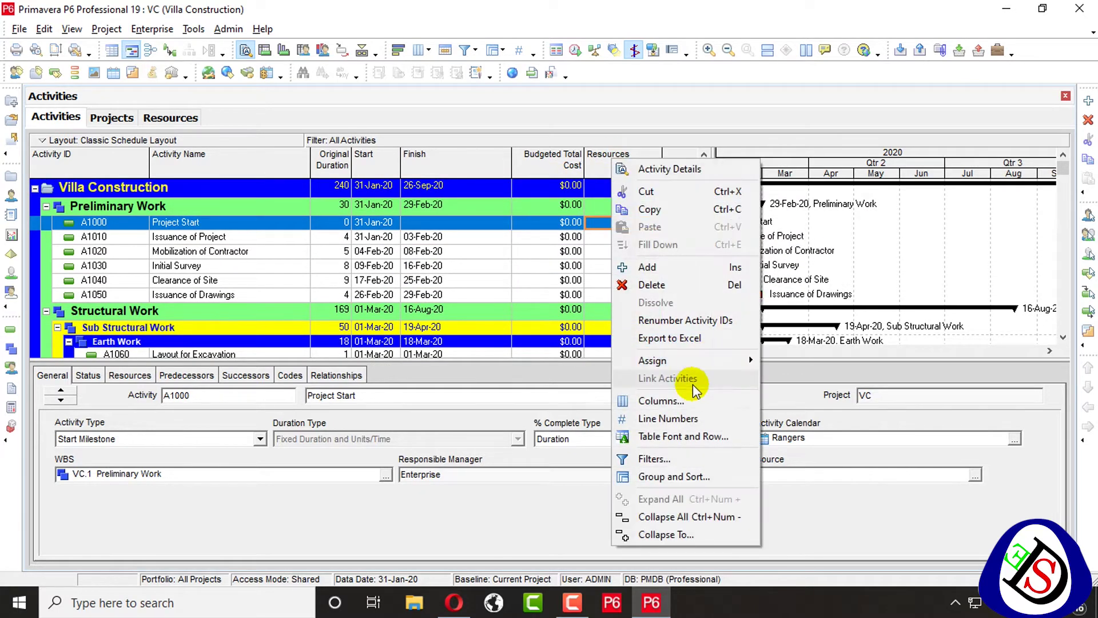
click(661, 401)
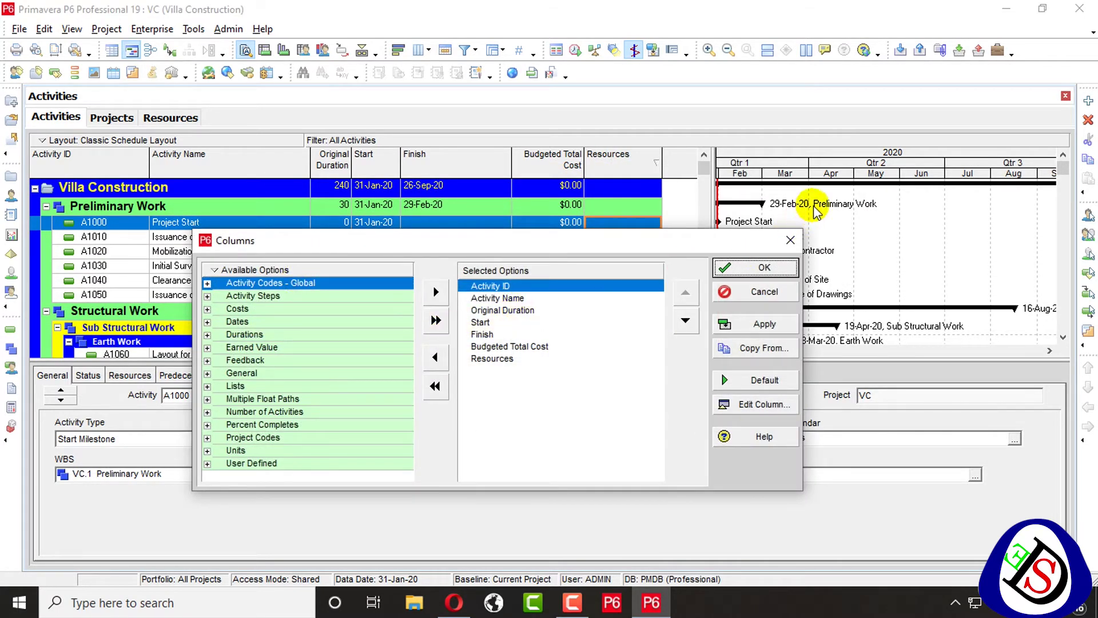
click(791, 240)
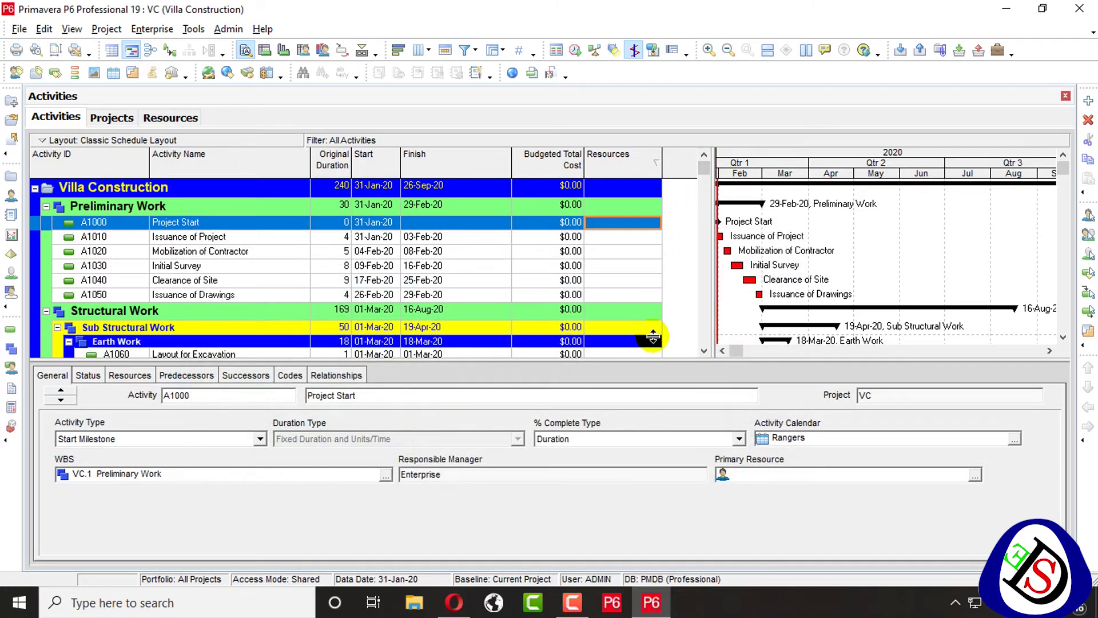
Step: Select activity A1100 under Foundation Work to show its details
scroll(655, 269, down, 10)
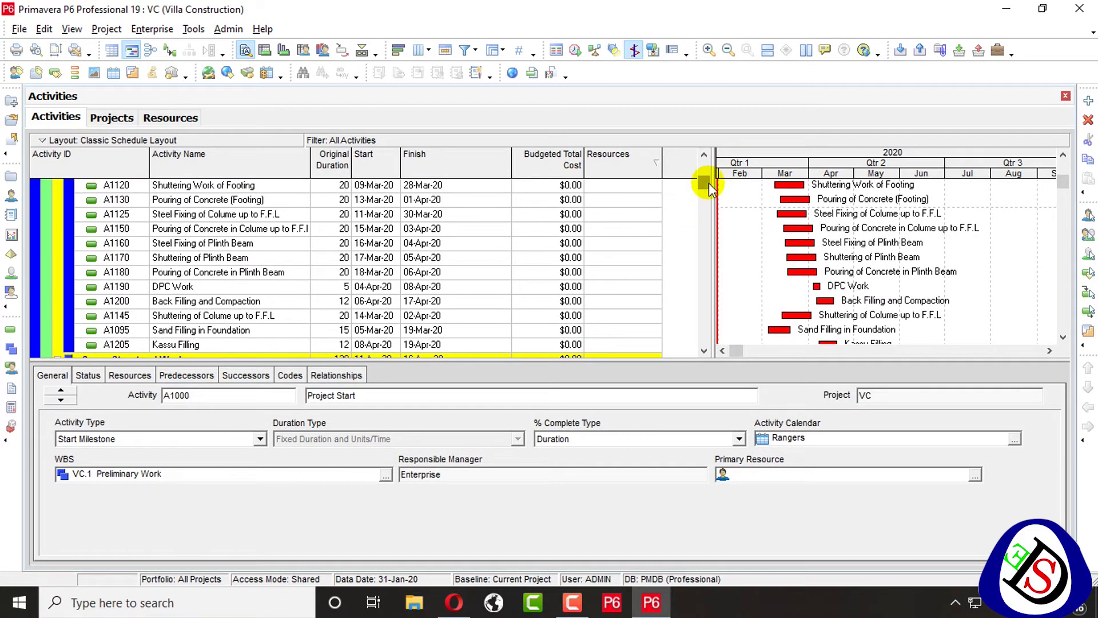
drag(703, 176, 711, 152)
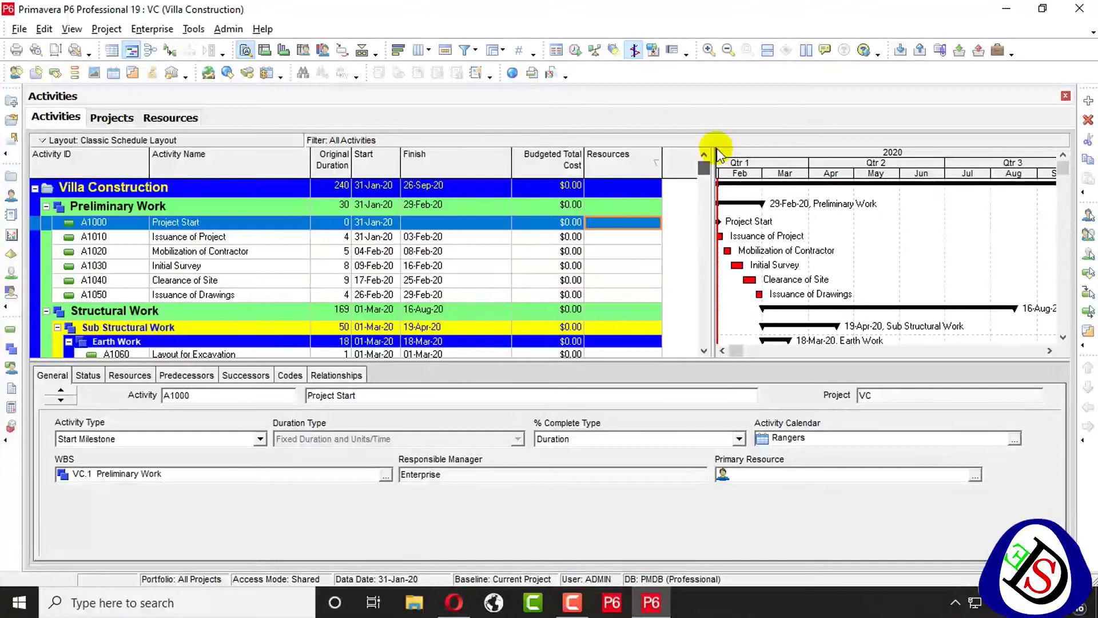
click(368, 228)
scroll(369, 232, down, 4)
scroll(290, 243, up, 2)
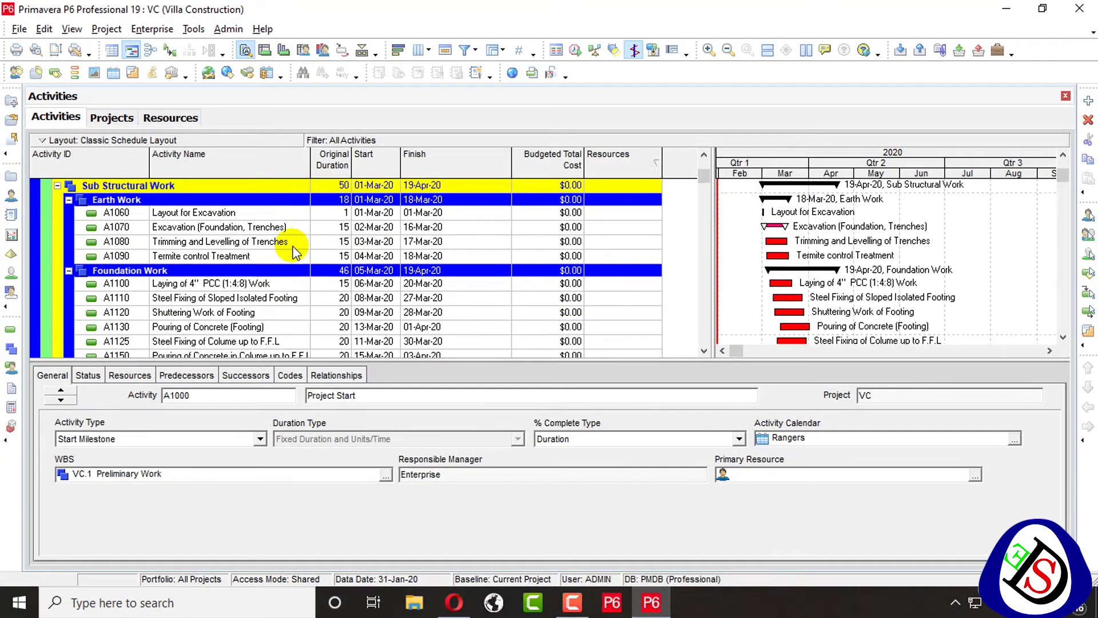
scroll(293, 250, down, 2)
click(280, 241)
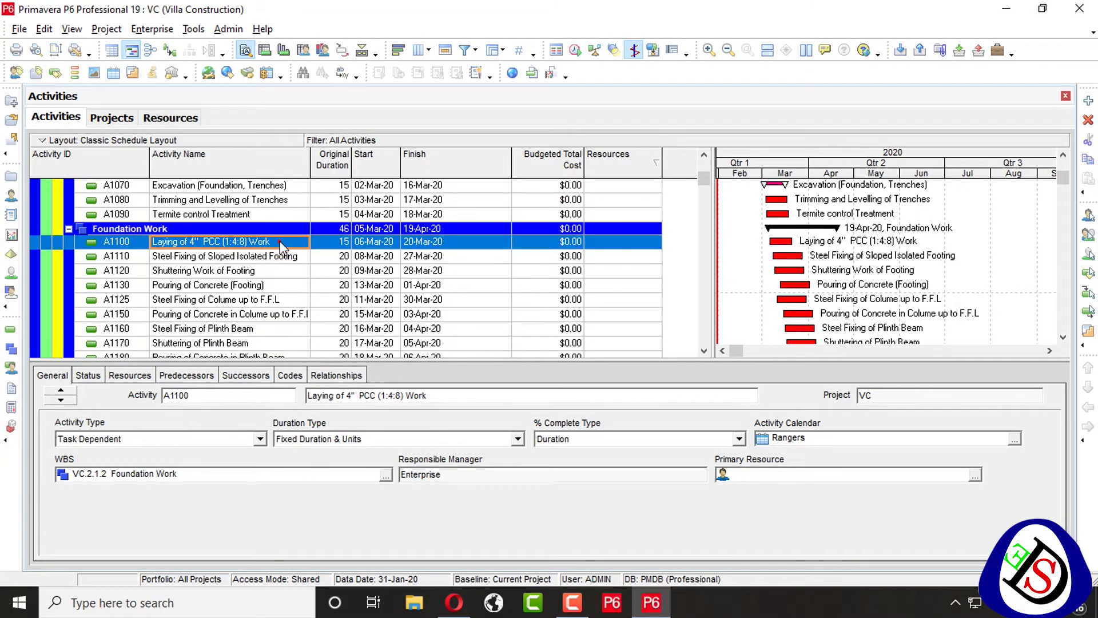
scroll(280, 242, down, 2)
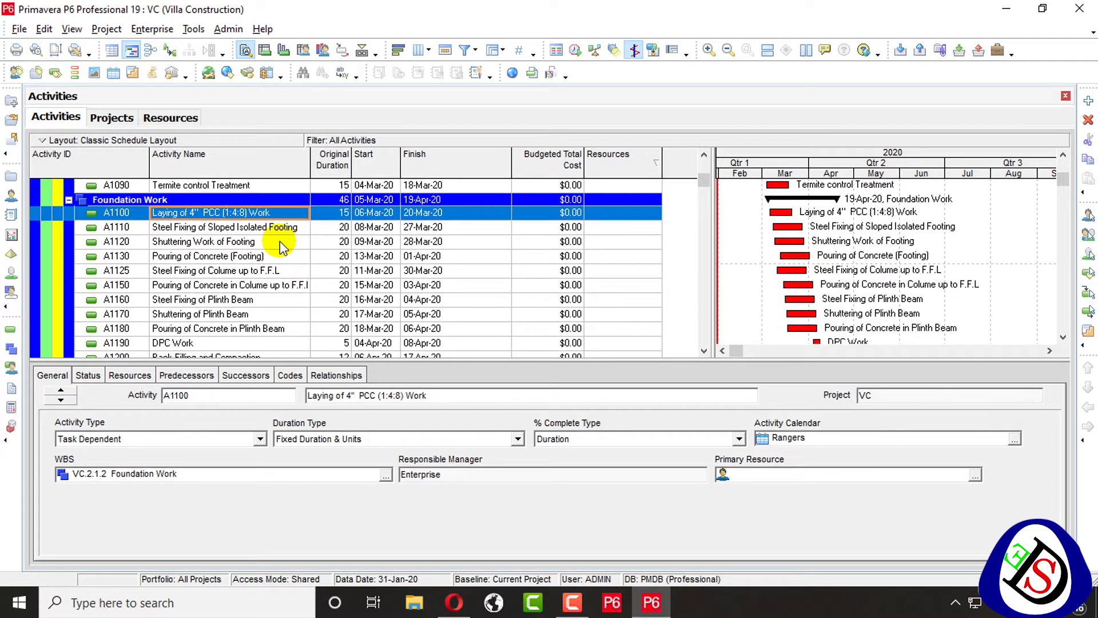
Step: Assign role E & C.R-1 Project Manager to A1100 from the E & C roles
click(129, 376)
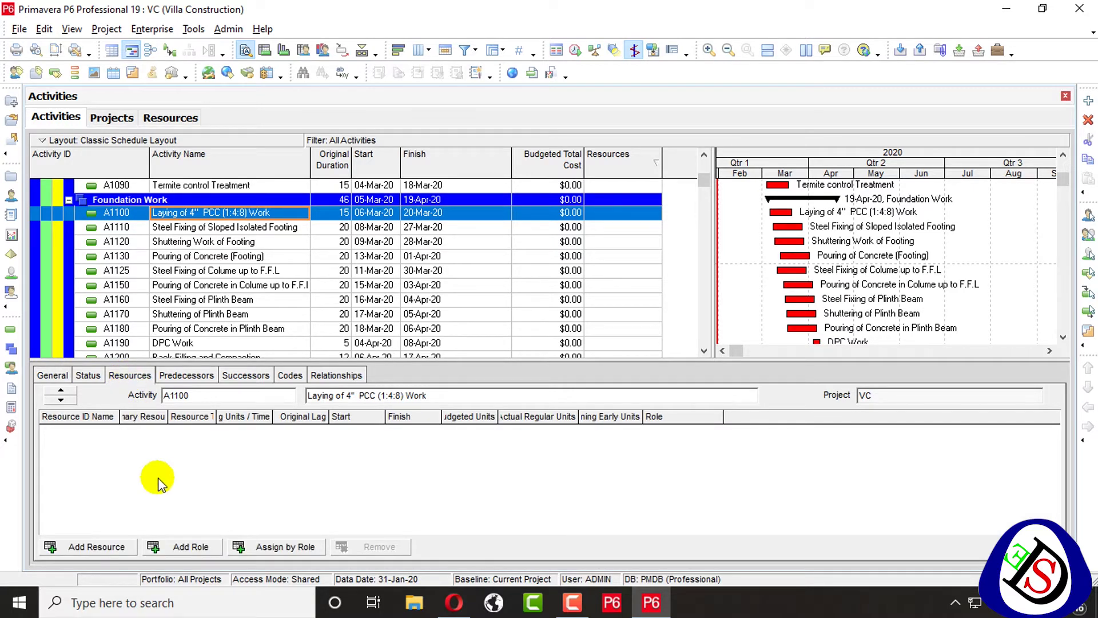
click(205, 546)
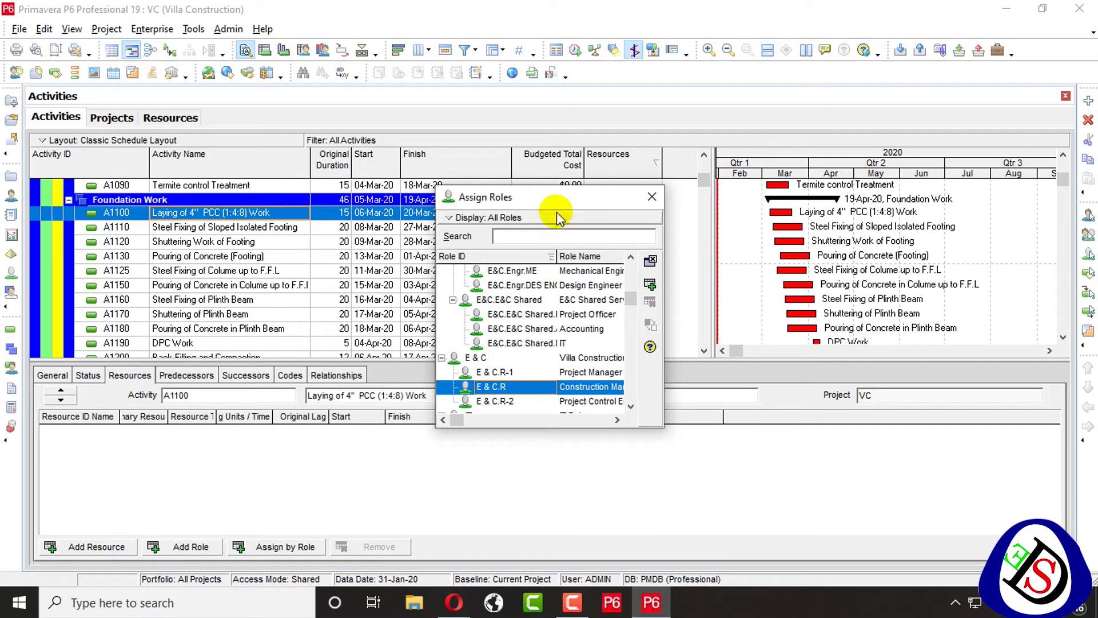
drag(569, 185, 500, 78)
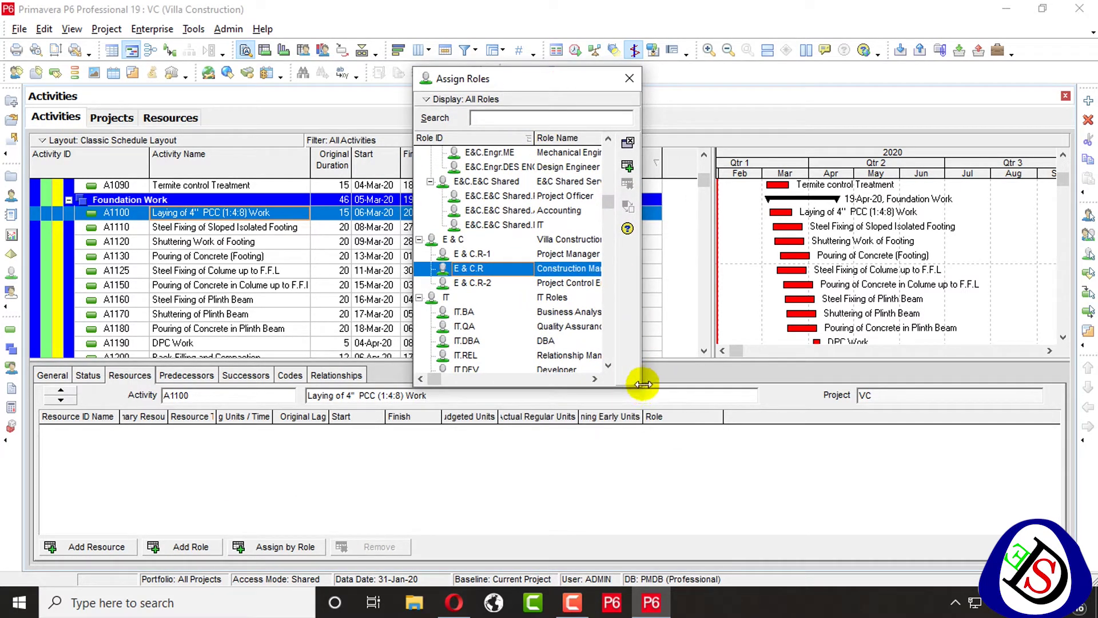
drag(641, 389, 1034, 539)
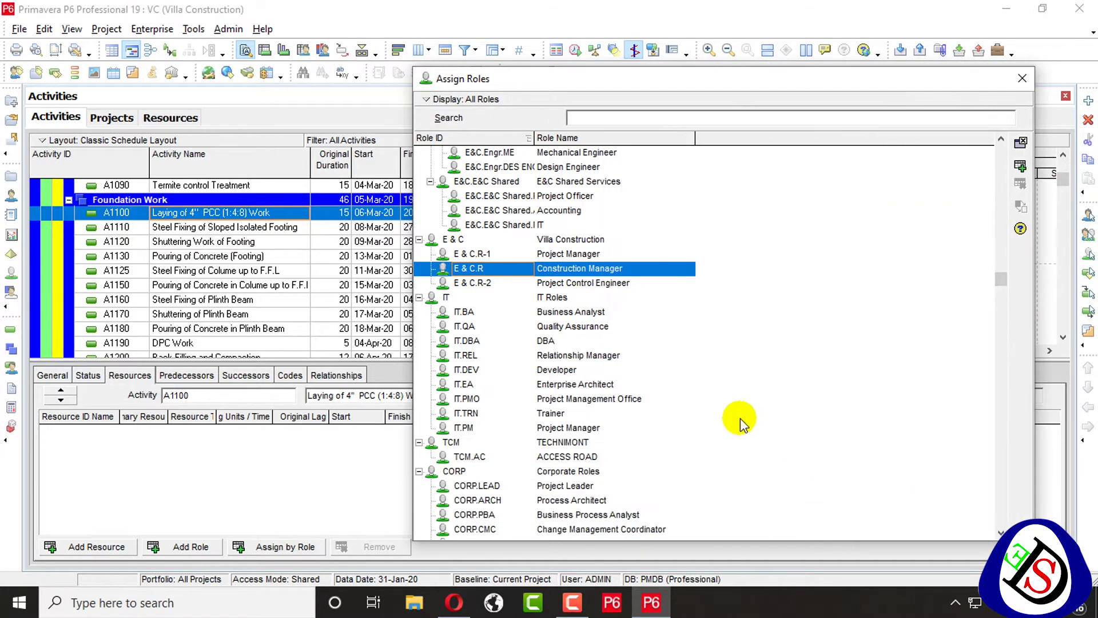
right_click(693, 180)
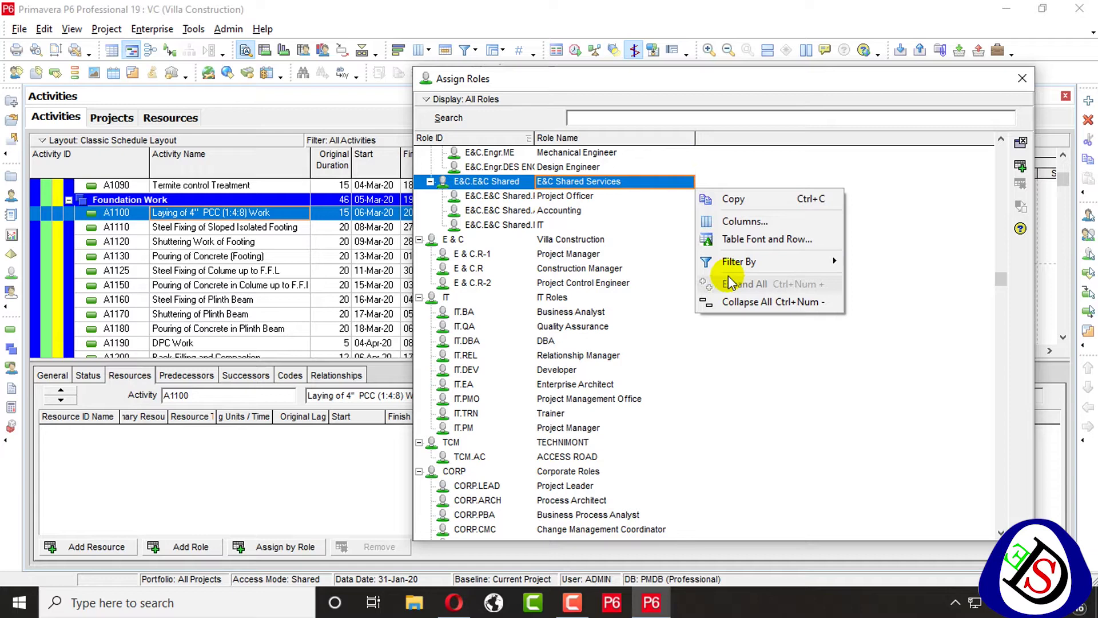
click(726, 301)
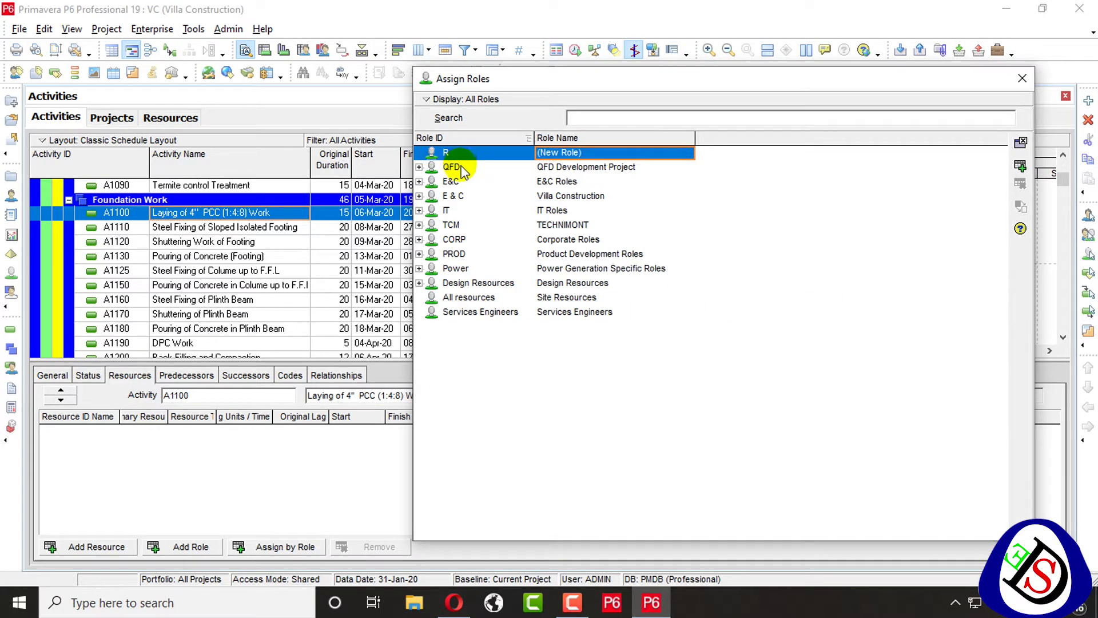
double_click(460, 198)
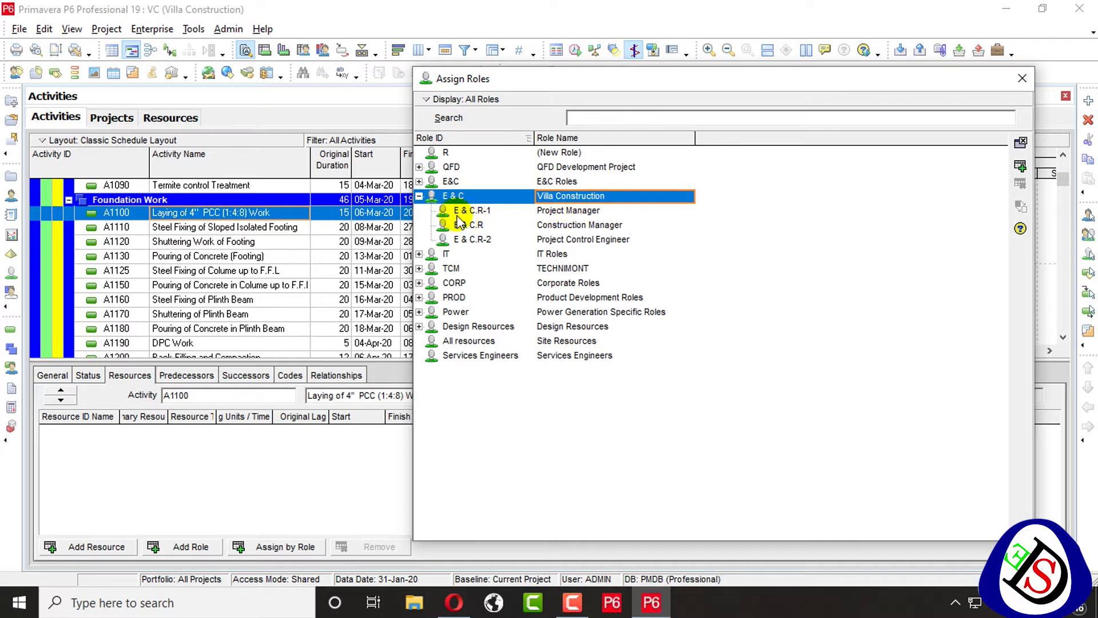
click(492, 213)
click(1020, 166)
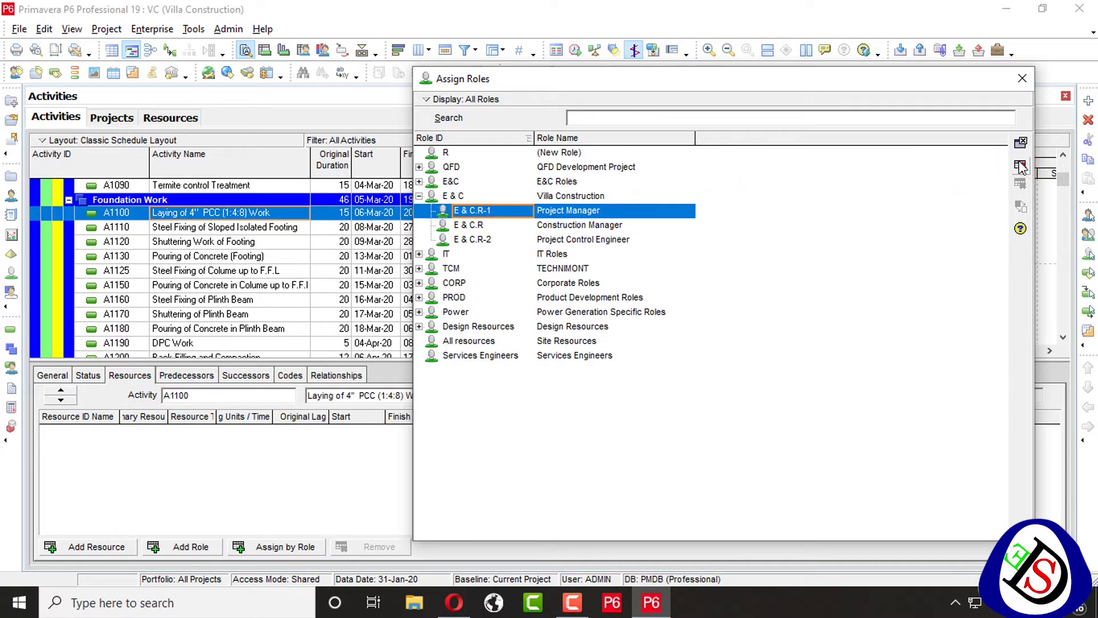
Step: Close the role list and adjust the Primary Resource column width
click(1022, 78)
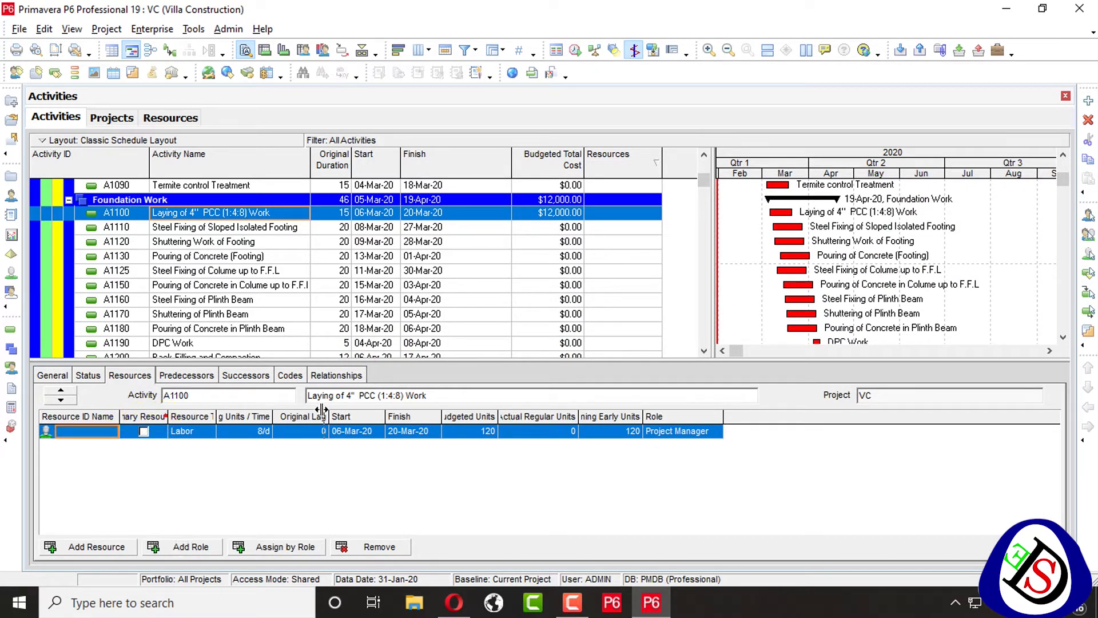
drag(322, 409, 323, 416)
key(Tab)
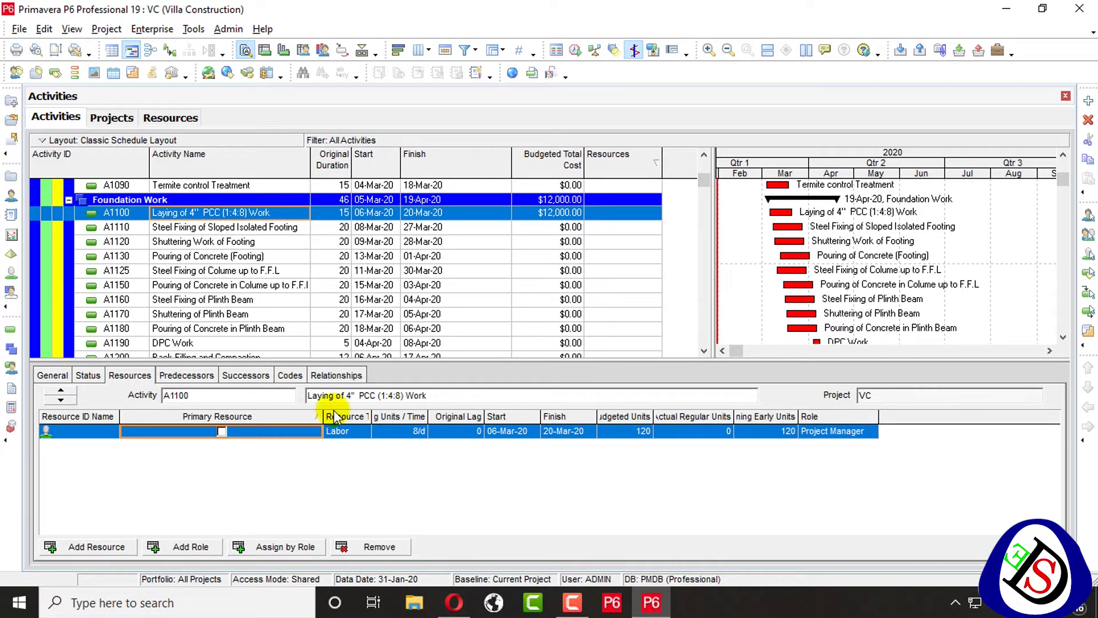
drag(321, 414, 289, 413)
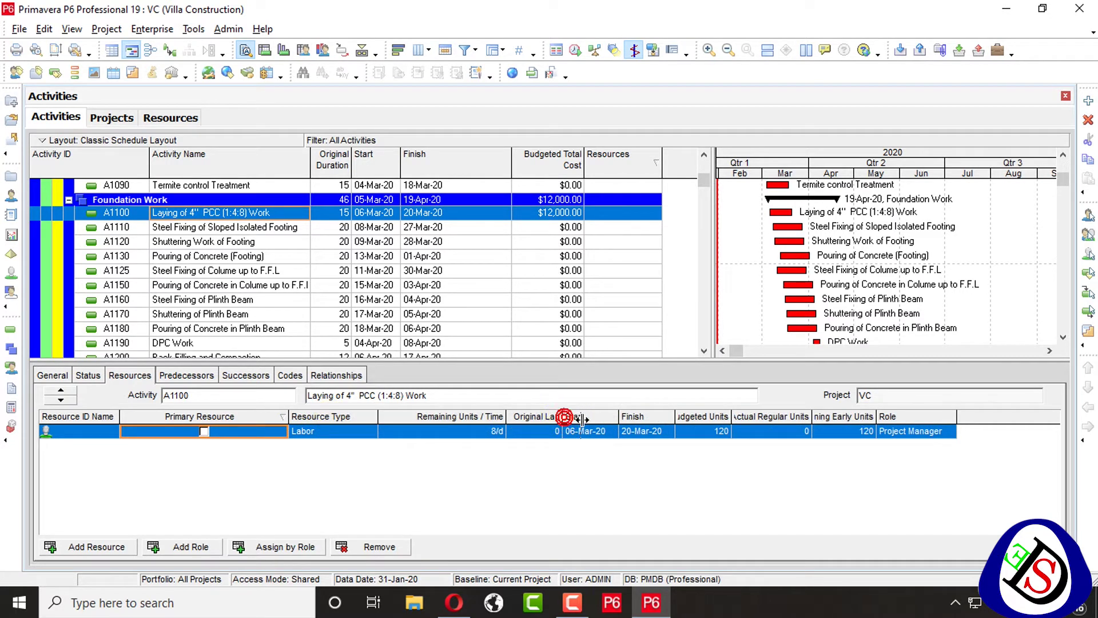
Step: Widen the Original Lag, Budgeted Units, Actual Regular Units and Remaining Early Units columns
drag(562, 416, 583, 418)
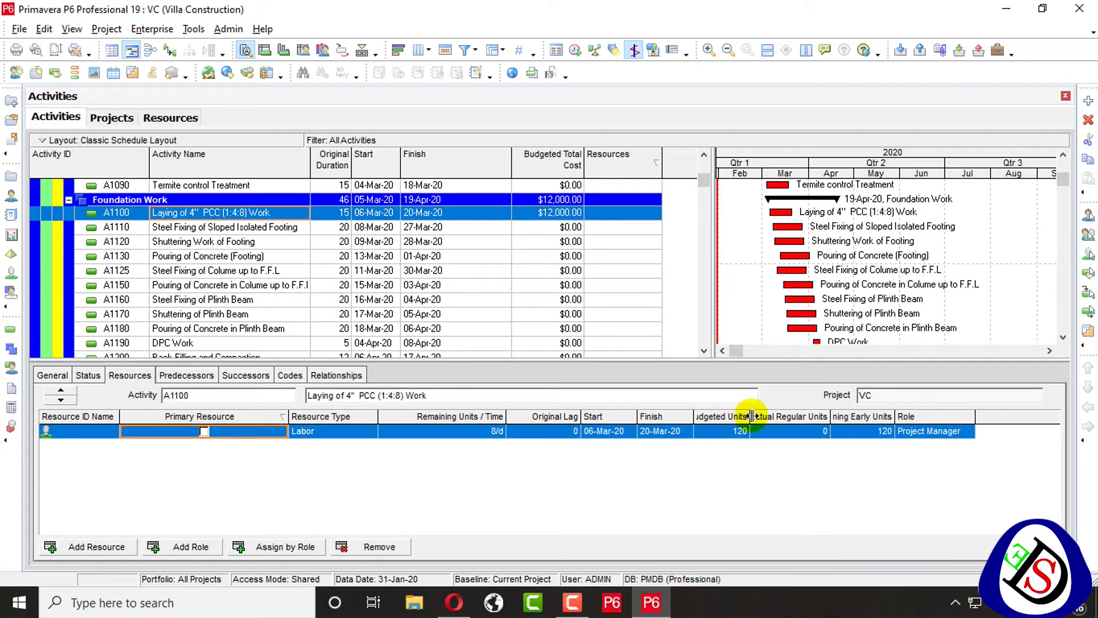
drag(750, 415, 781, 417)
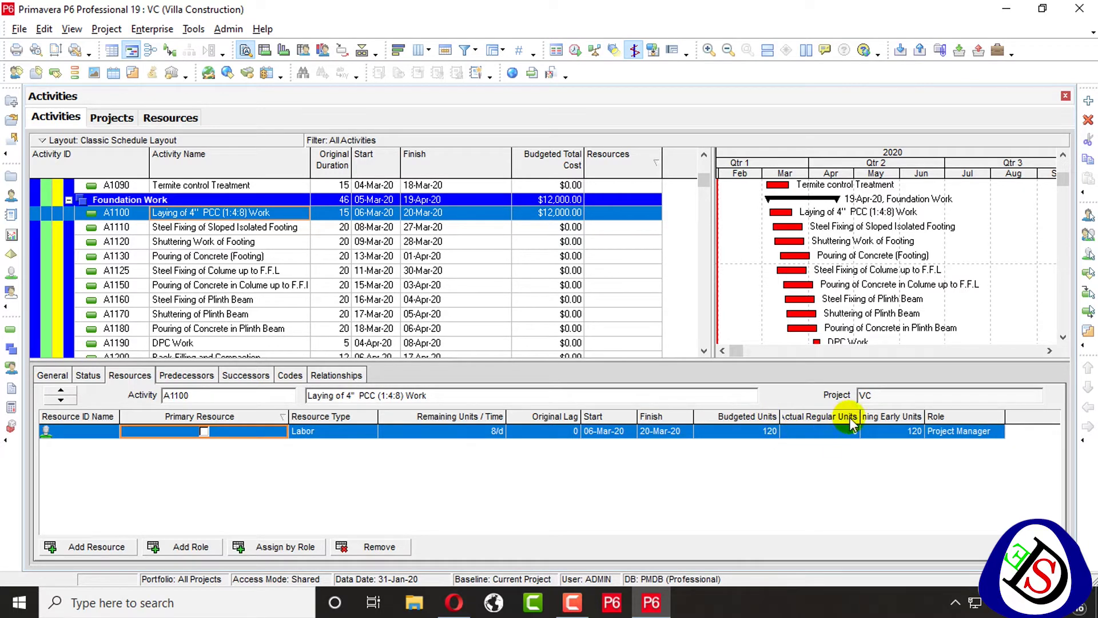
drag(862, 416, 885, 417)
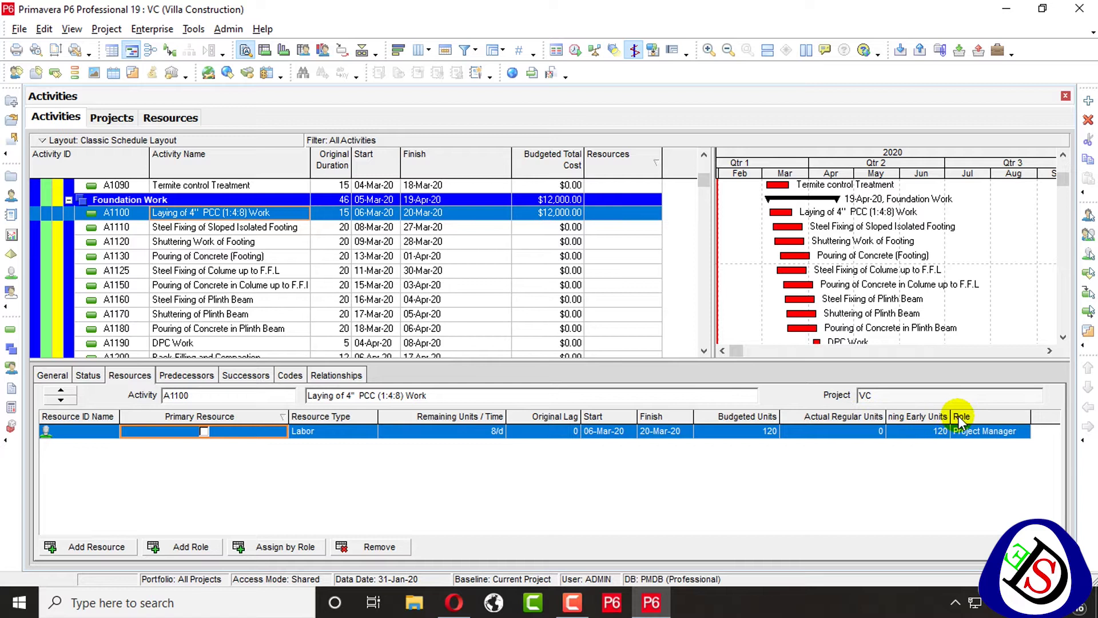
drag(951, 415, 975, 416)
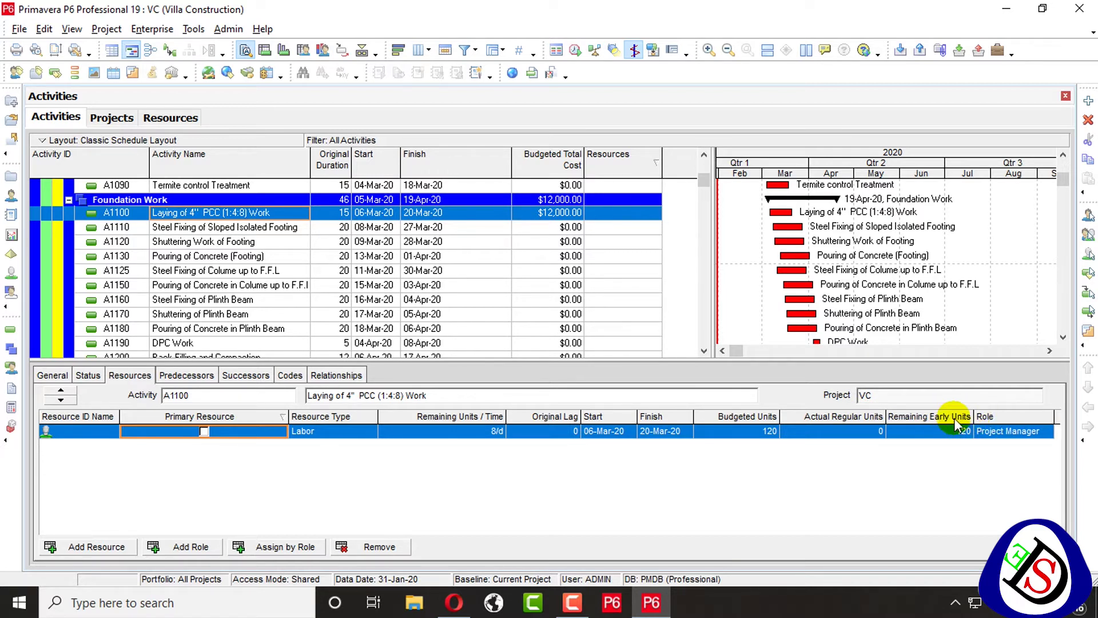
Step: Remove Remaining Units / Time, Actual Regular Units and Remaining Units from the resource columns
right_click(954, 418)
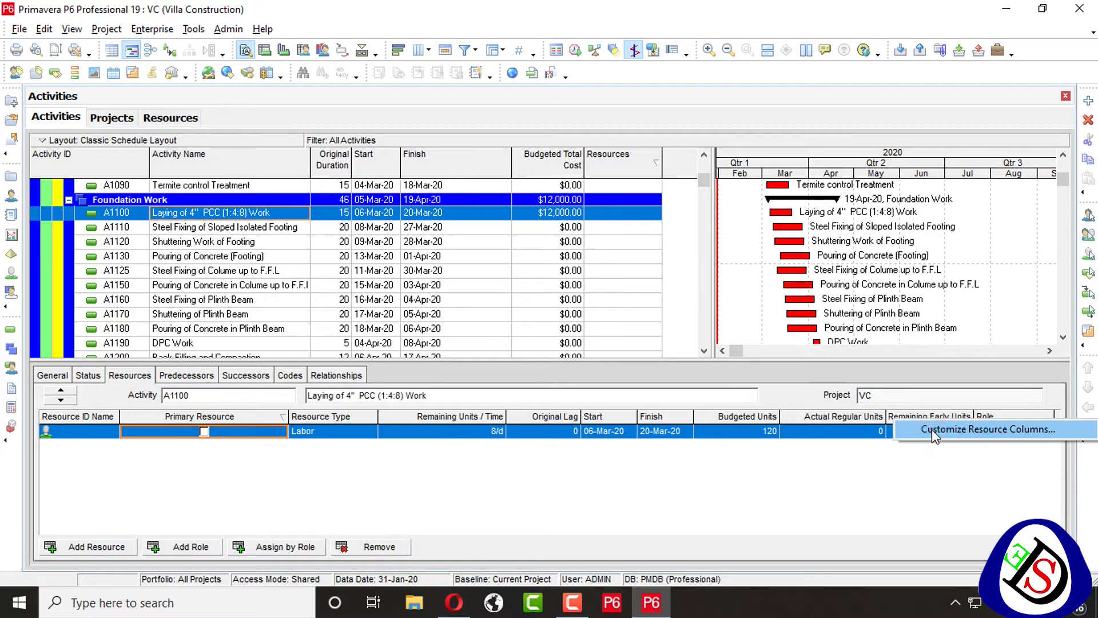
click(931, 429)
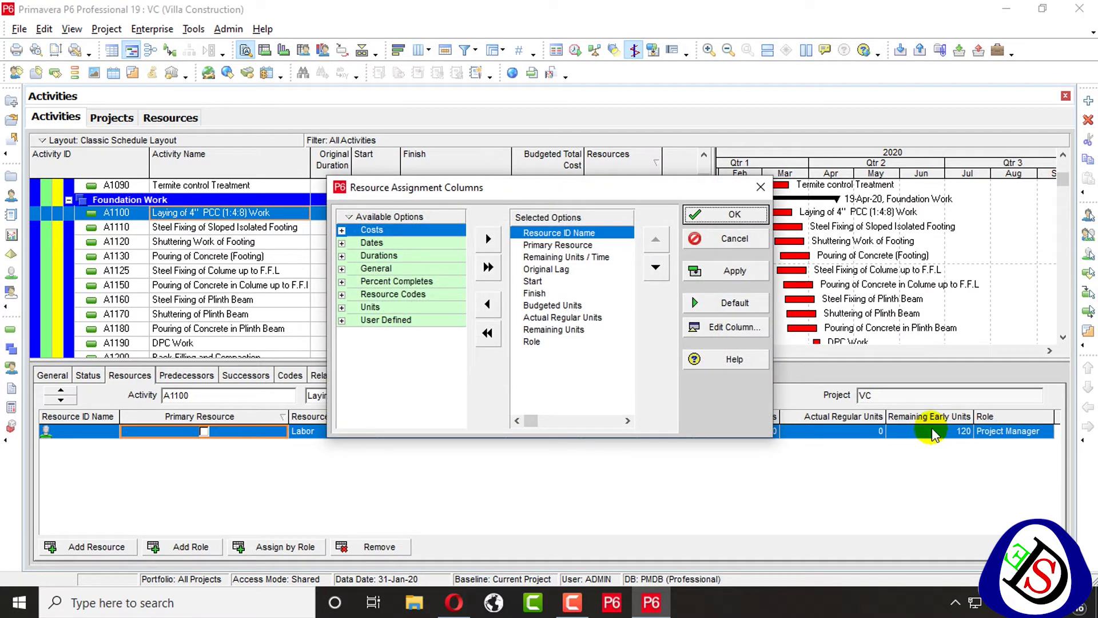
click(557, 256)
click(487, 301)
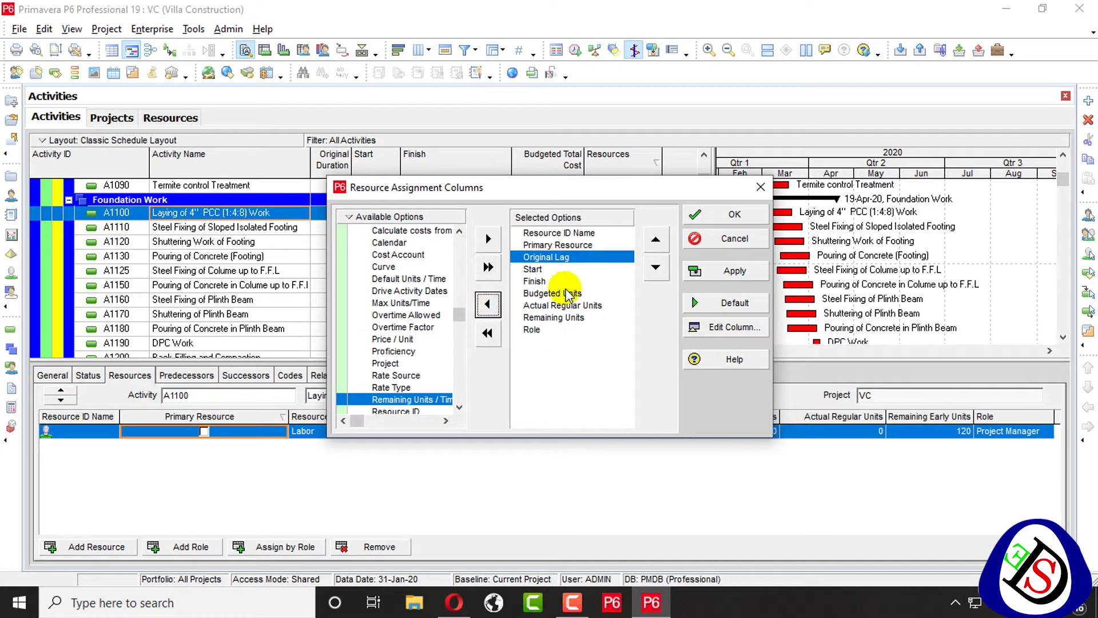
click(540, 306)
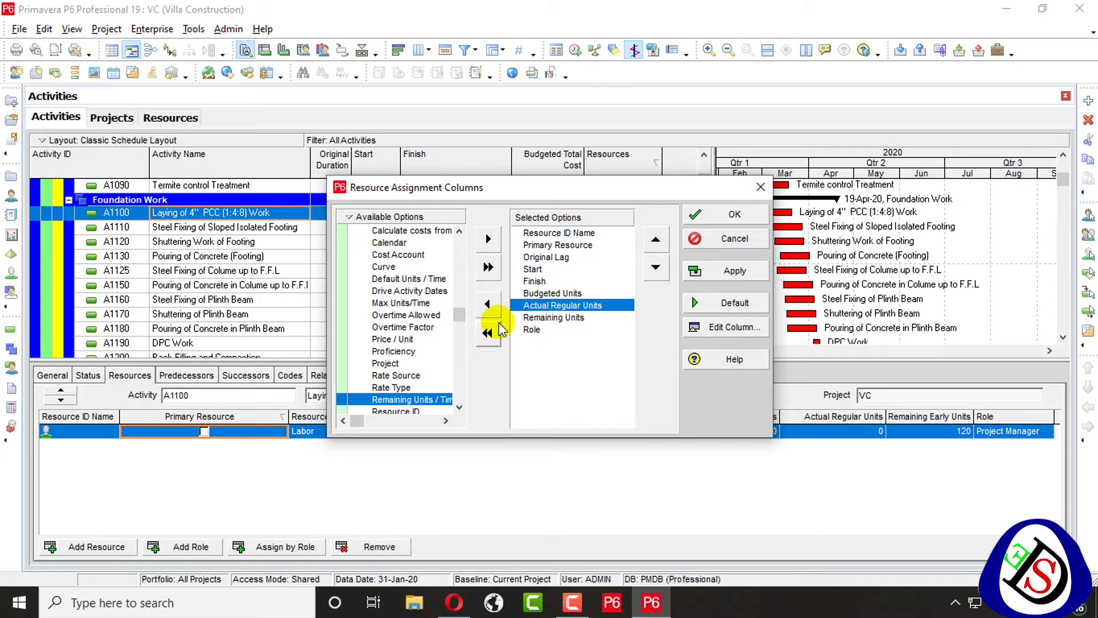
click(489, 307)
click(487, 305)
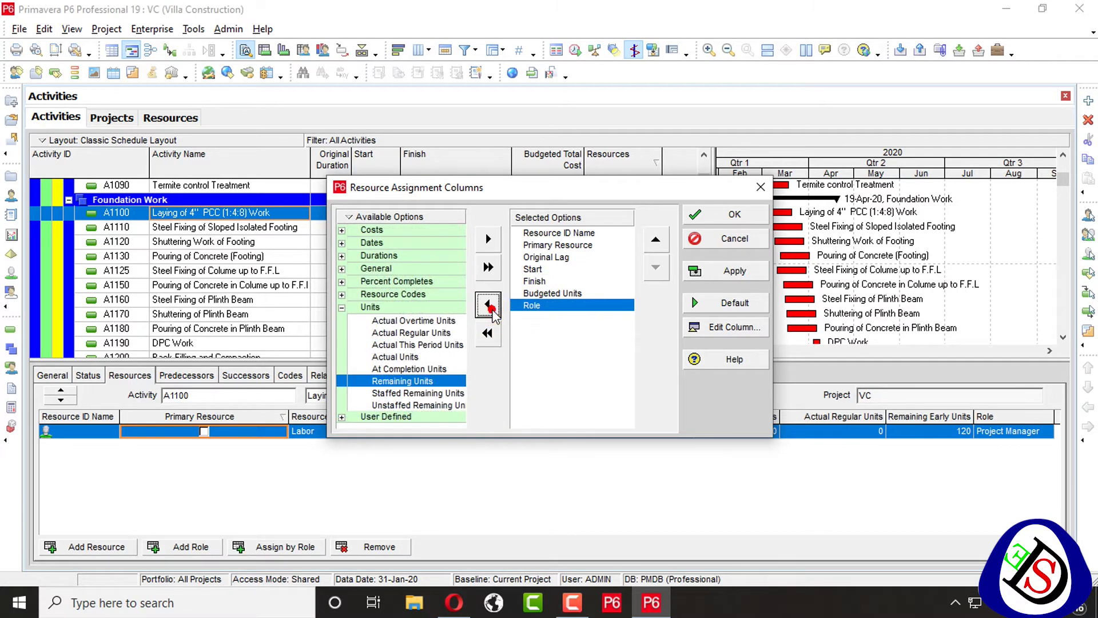
Step: Add Budgeted Units / Time and Price / Unit columns via a 'units' search and apply
right_click(397, 218)
click(437, 232)
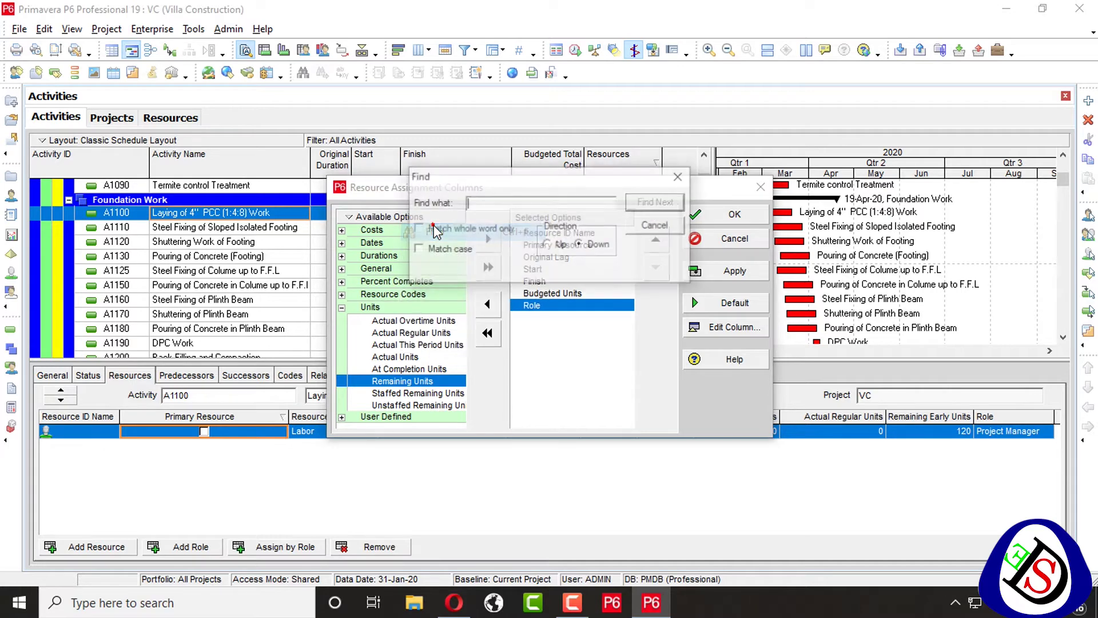
text(unit)
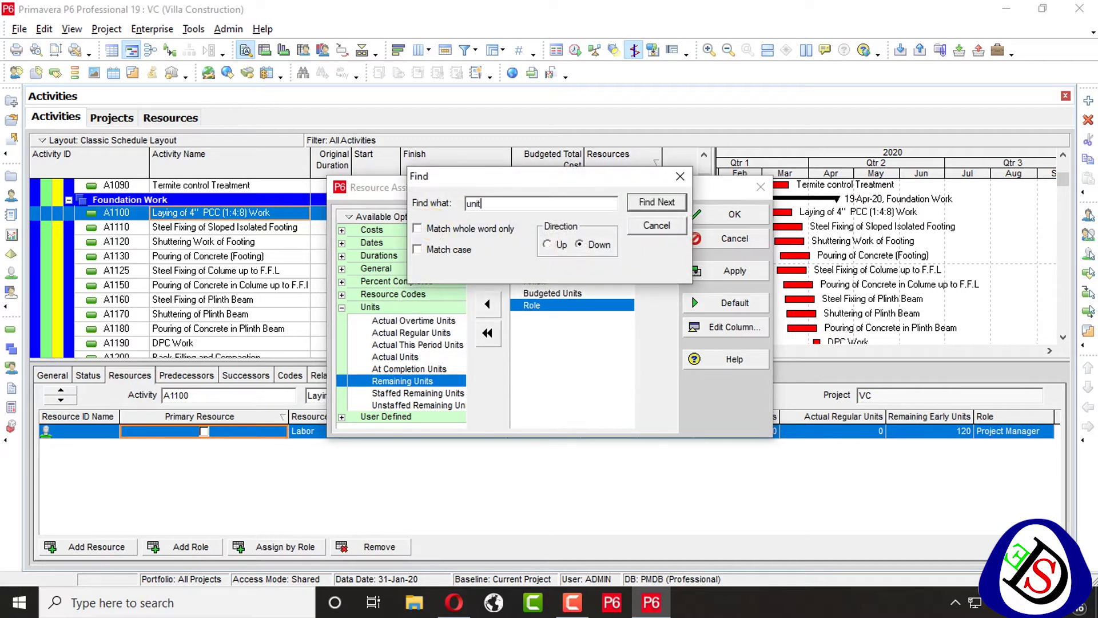
text(s)
key(Return)
key(Return)
key(Return)
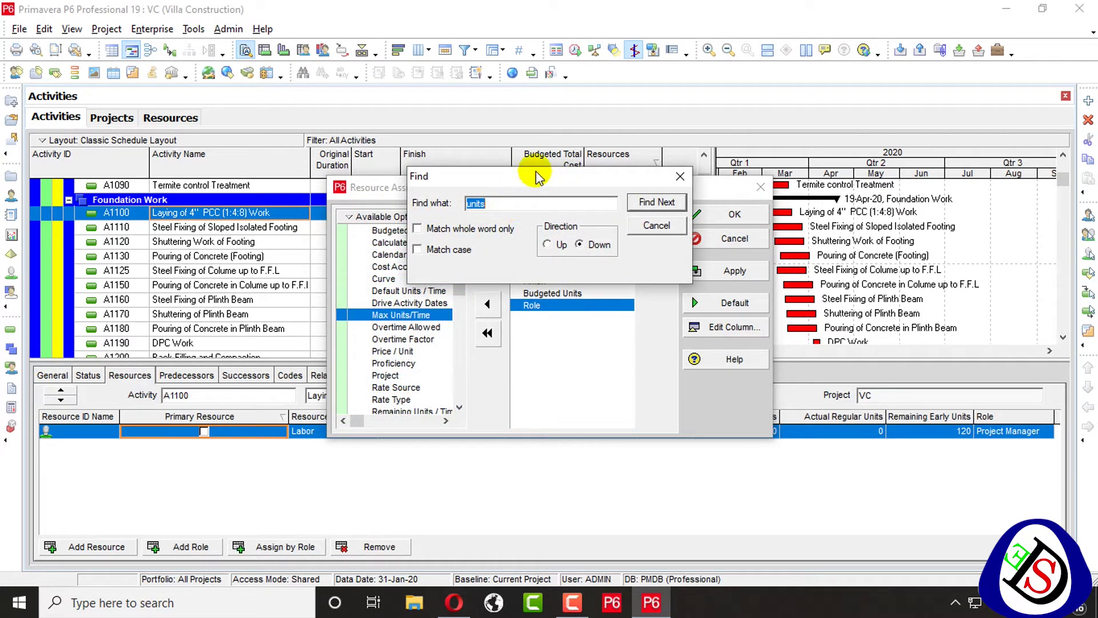
drag(538, 177, 542, 108)
text(unit)
key(Return)
key(Return)
key(Return)
key(Return)
key(Return)
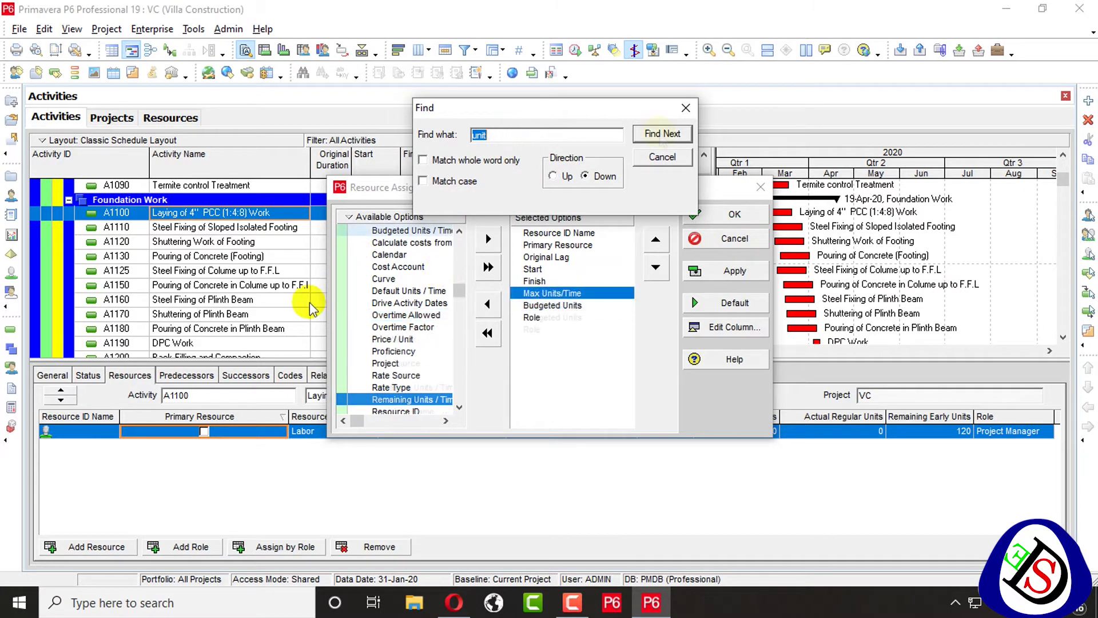
key(Return)
key(Return)
key(Return)
key(Return)
click(488, 239)
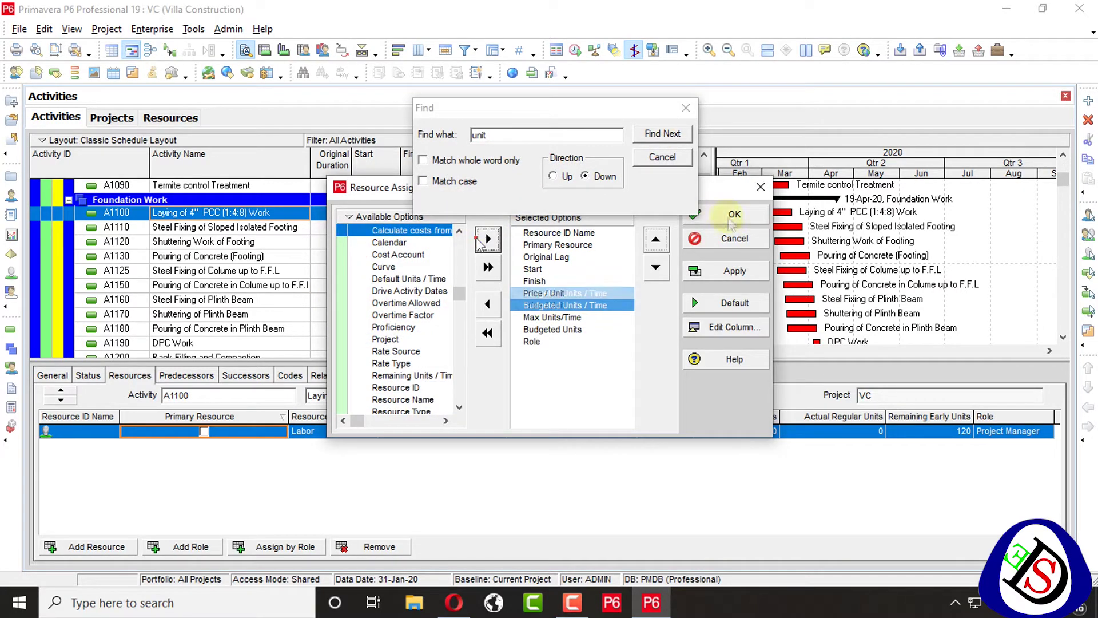
click(732, 271)
click(734, 214)
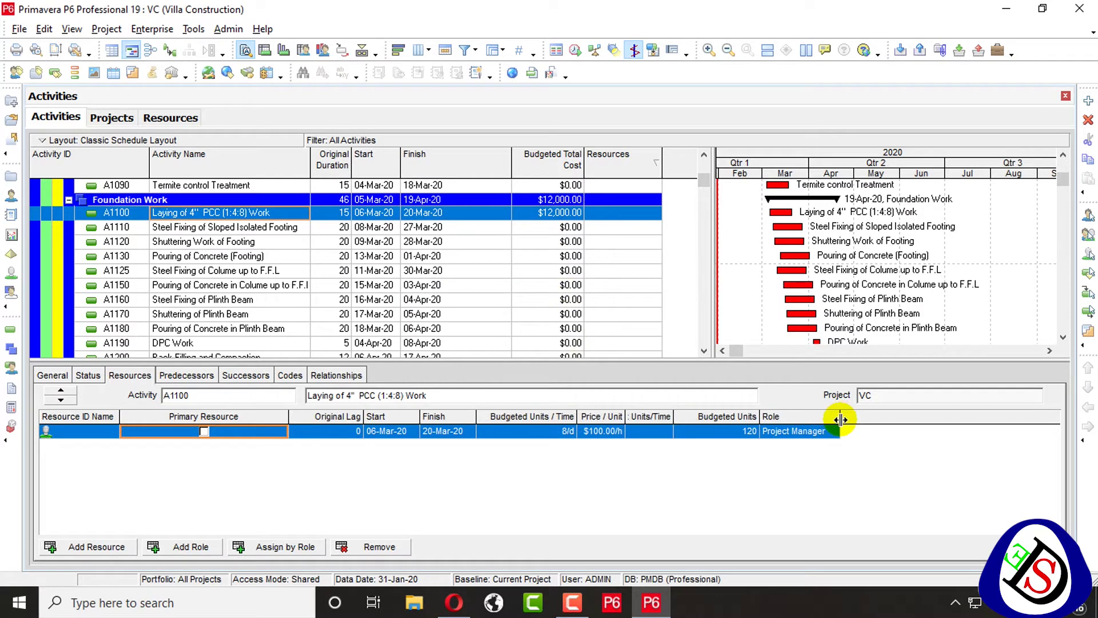
Step: Widen the Role and Price / Unit columns so $100.00/h shows fully
drag(839, 419, 874, 419)
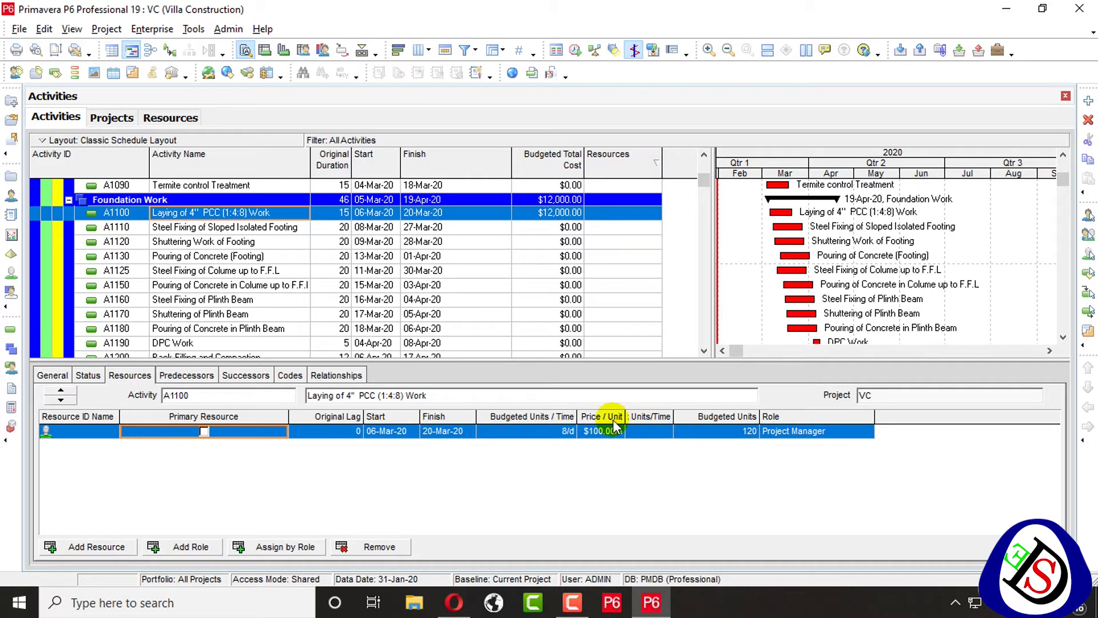
drag(626, 417, 638, 418)
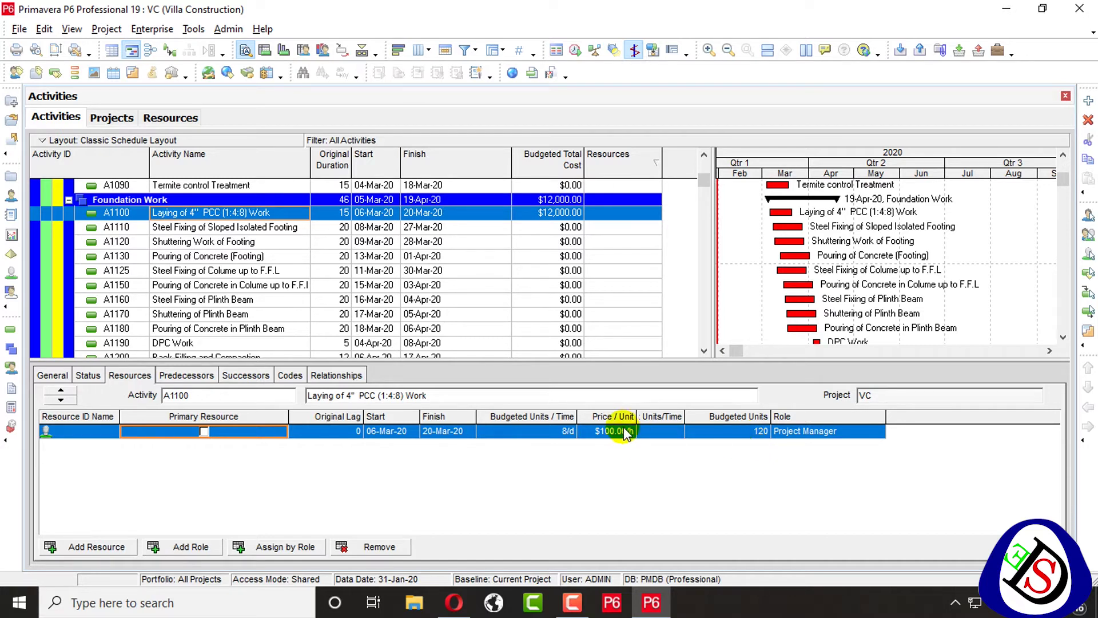
Step: Add the Budgeted Cost column to the resource table, found by searching 'budgeted cost'
right_click(759, 416)
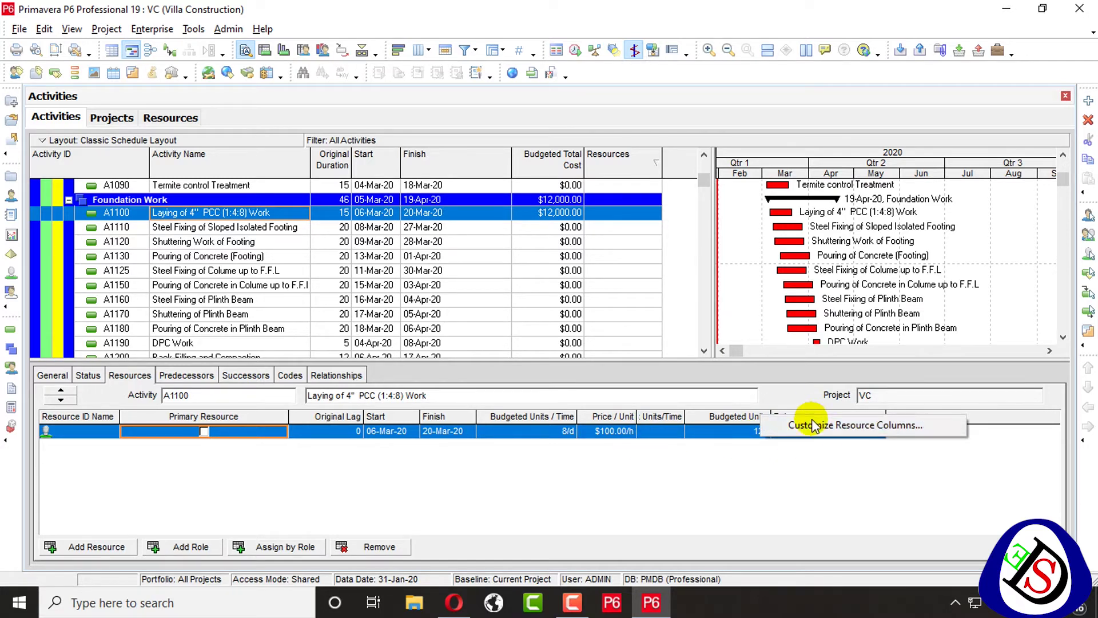
click(805, 425)
right_click(460, 215)
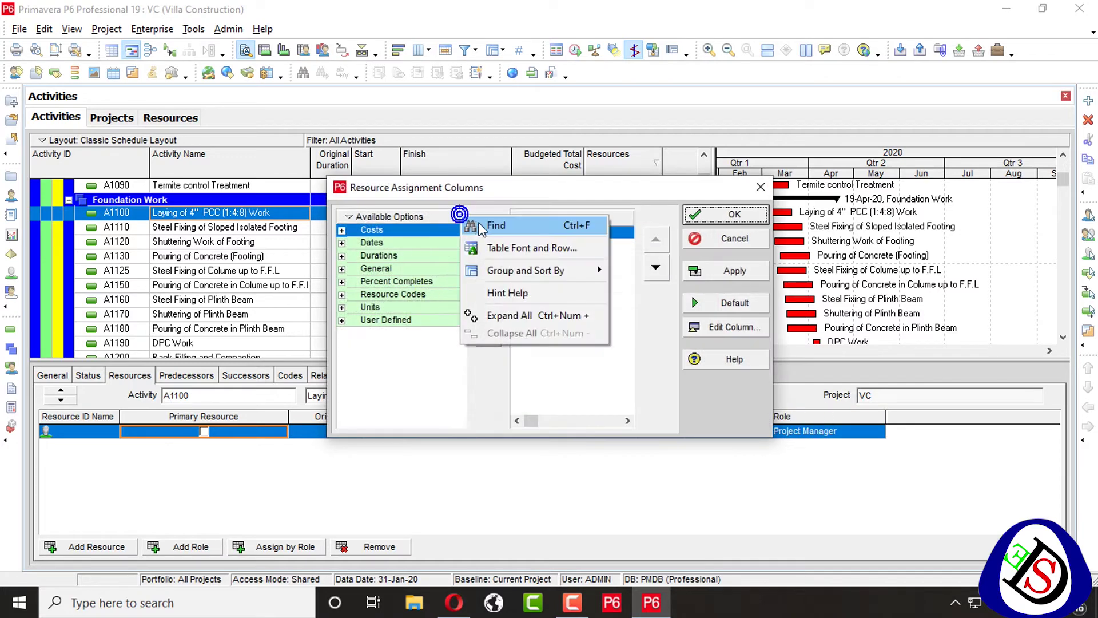
click(479, 226)
text(budgeted)
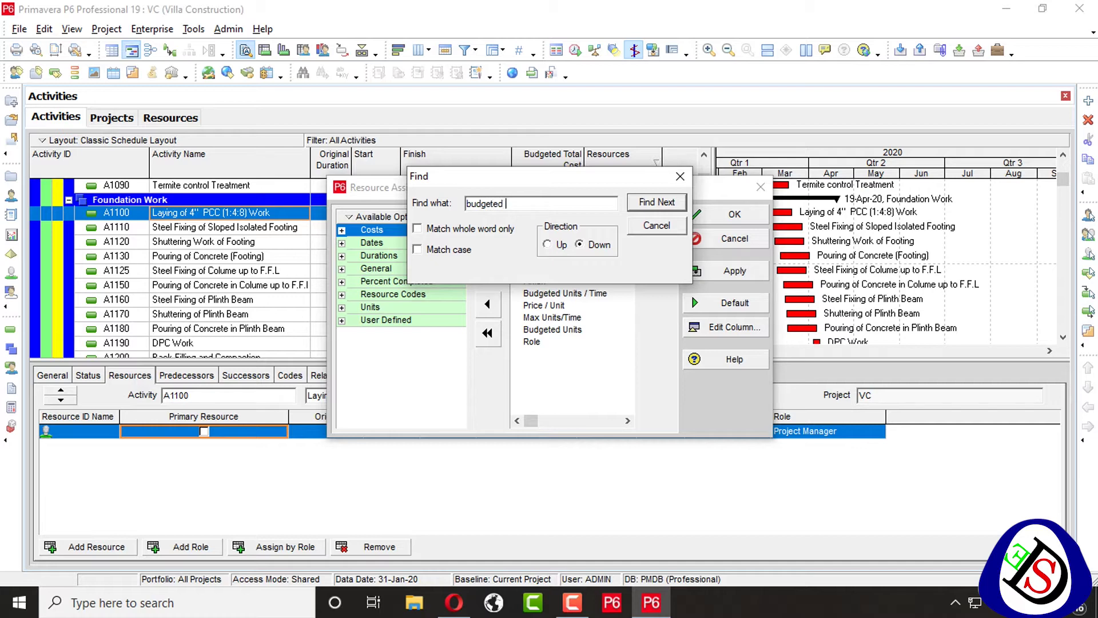
text( cost)
key(Return)
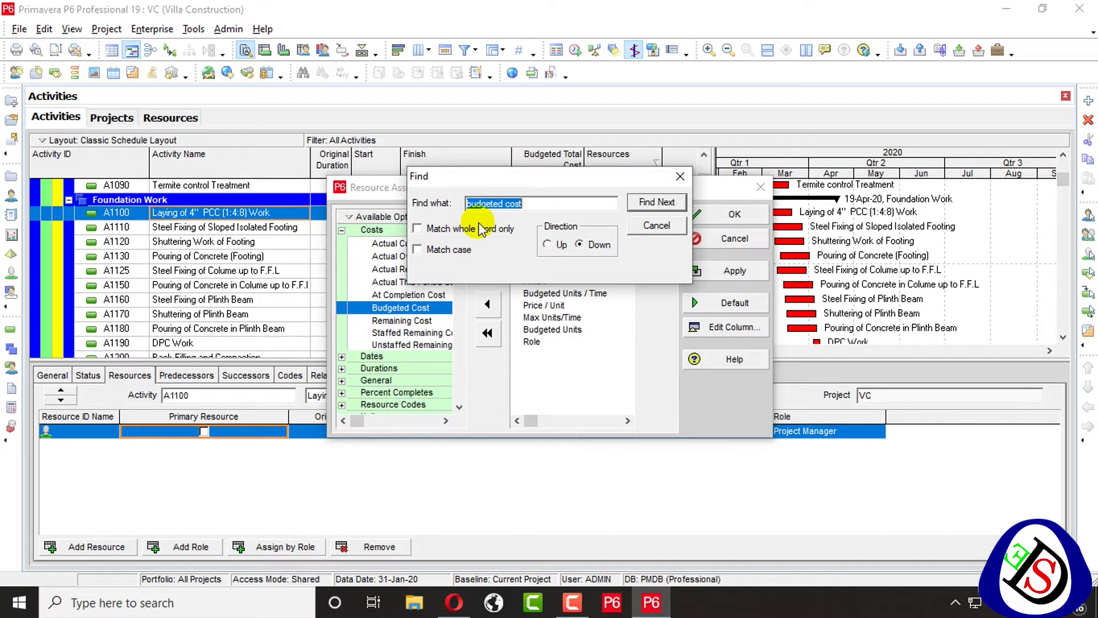
drag(534, 176, 538, 82)
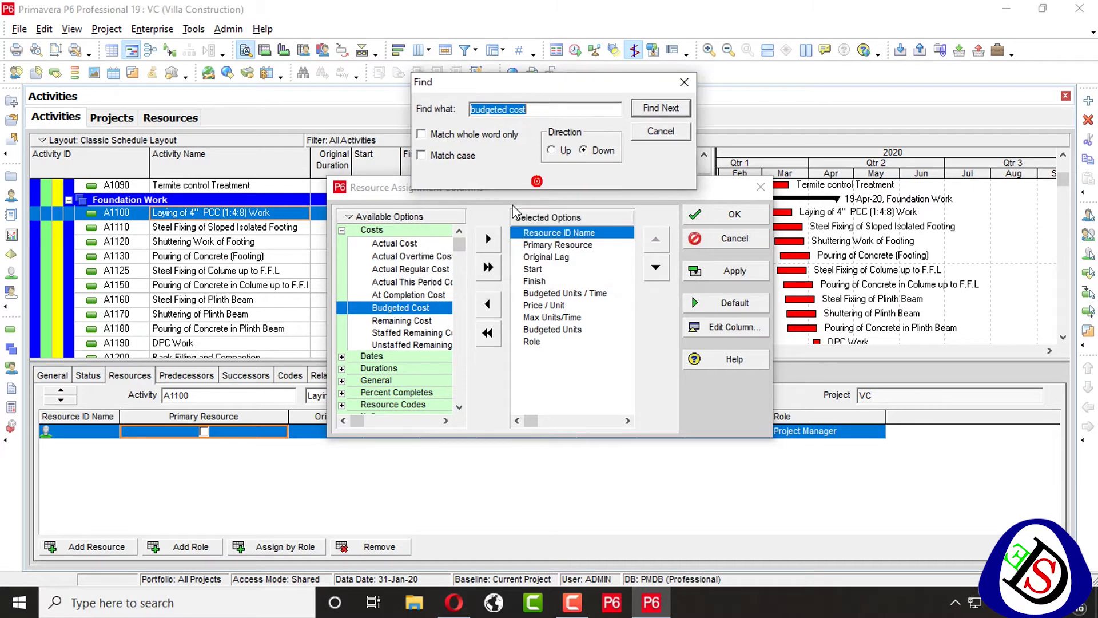
click(500, 236)
click(499, 236)
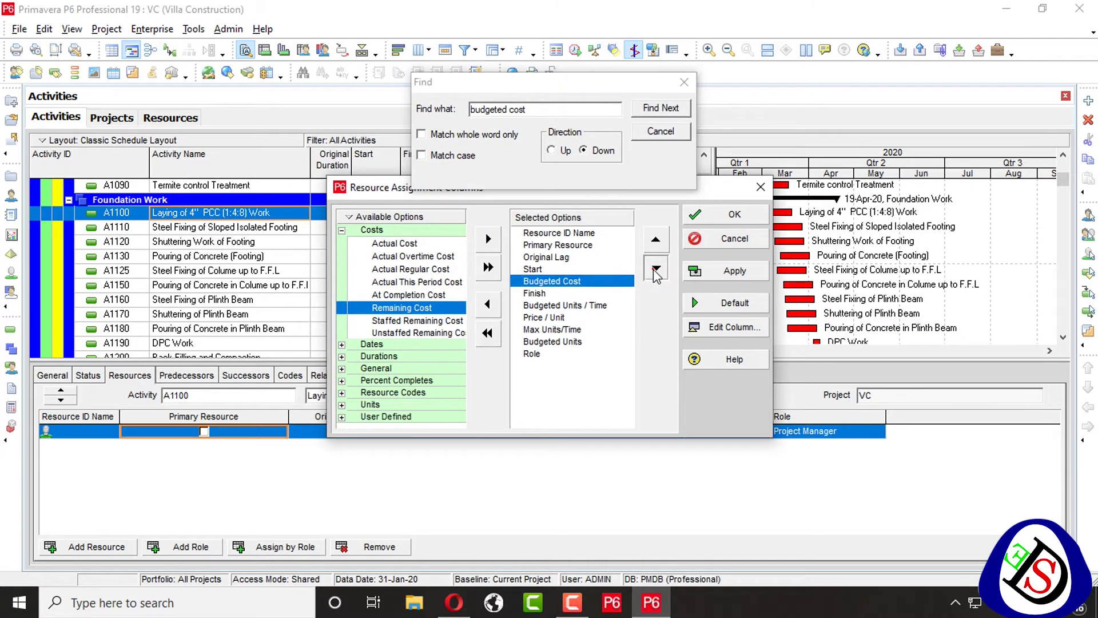
Step: Place Budgeted Cost right after Budgeted Units and widen it to show $12,000.00
click(655, 268)
click(656, 269)
click(656, 269)
click(655, 269)
click(656, 269)
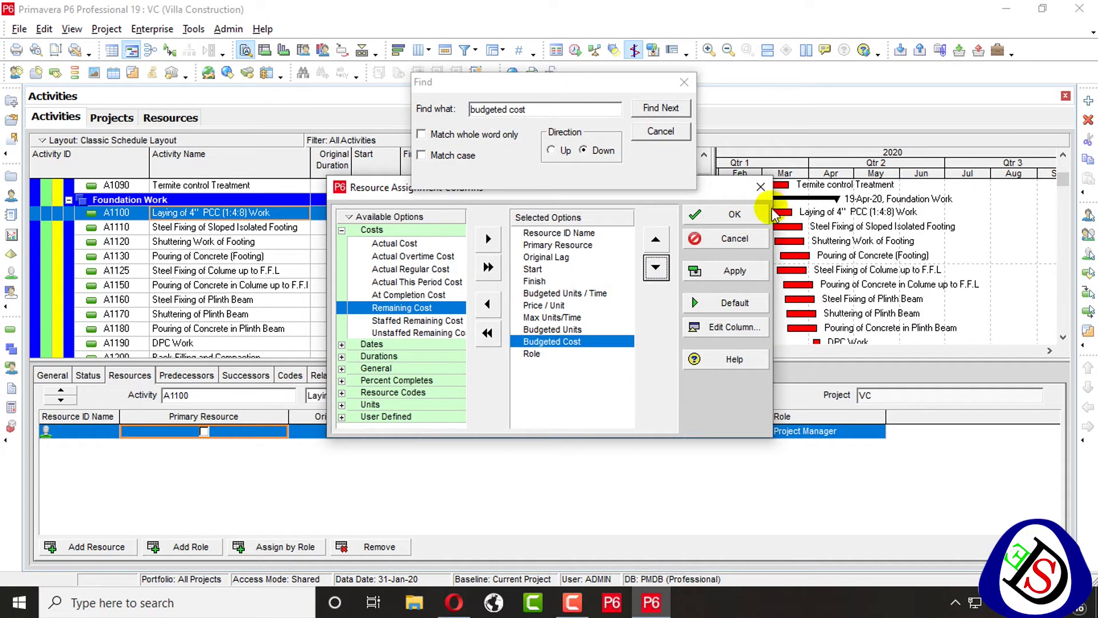
click(734, 214)
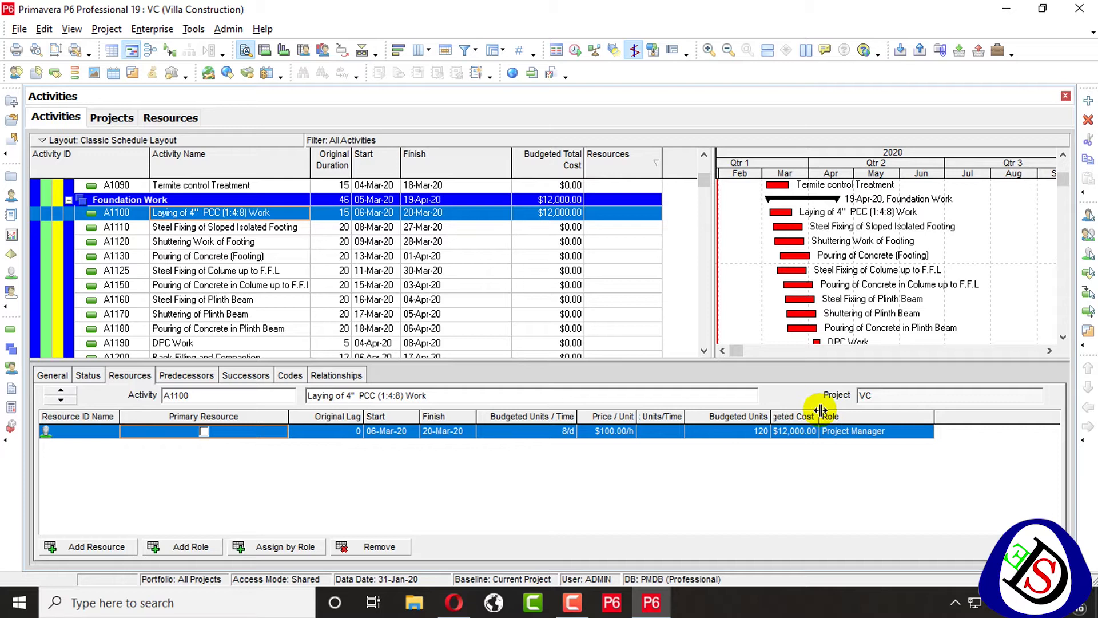
drag(818, 417, 875, 414)
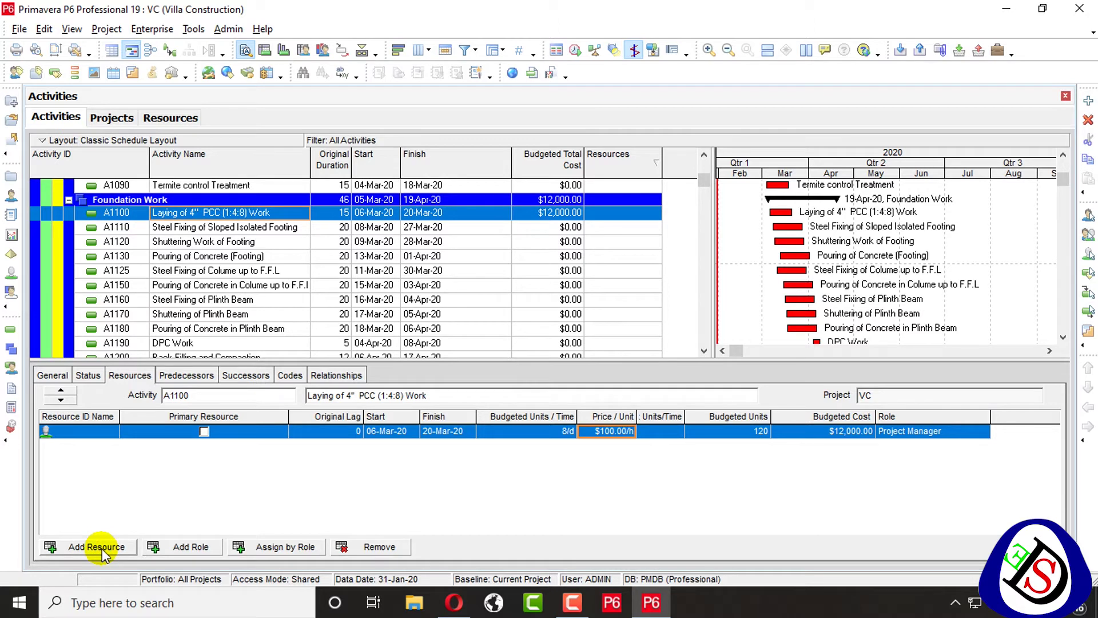
Step: Assign expert Project Manager R-29 (2 - Expert) to A1100 by role
click(262, 549)
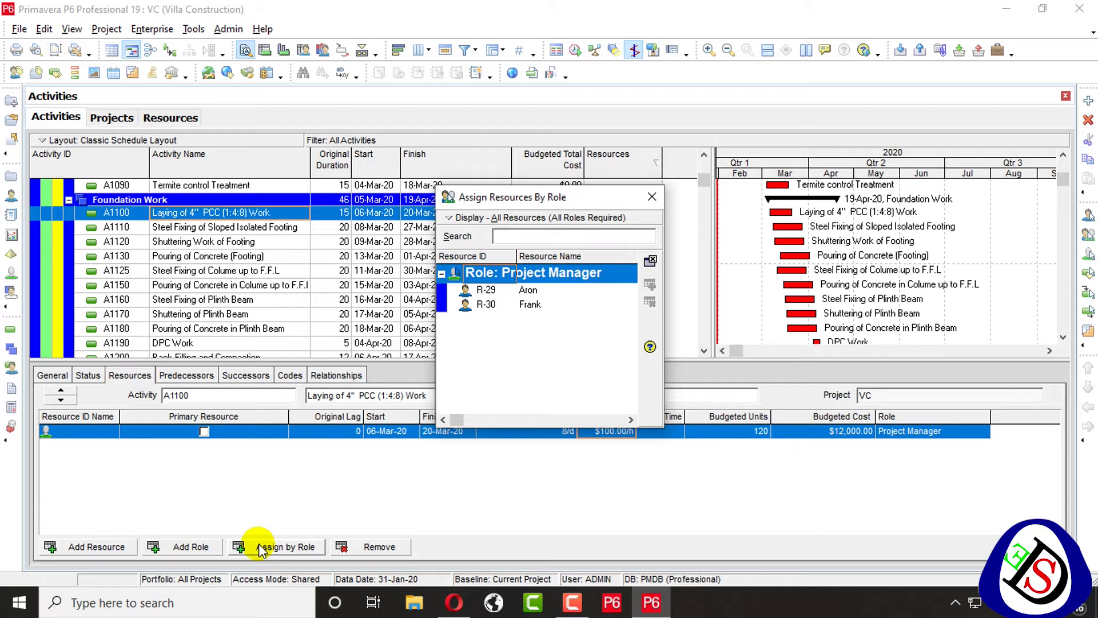
drag(663, 425, 938, 485)
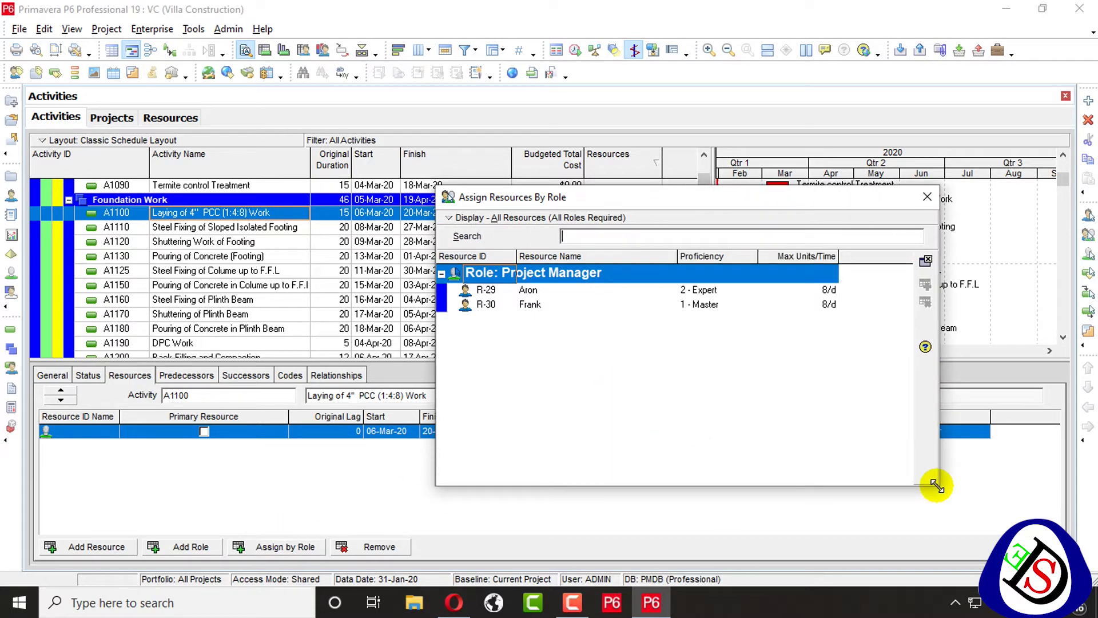
click(670, 305)
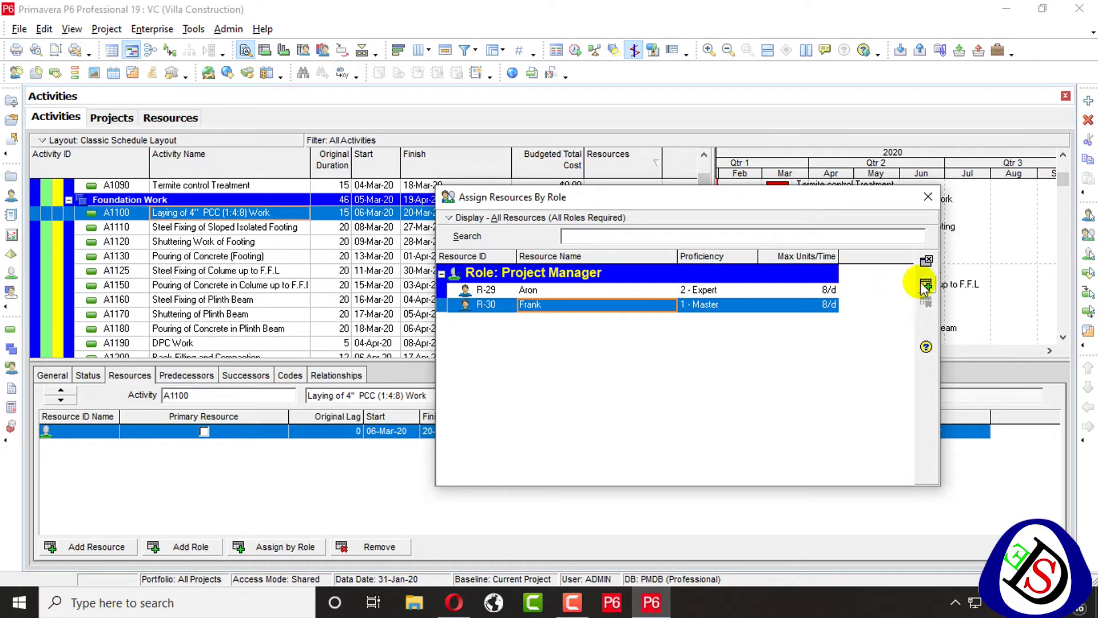
click(714, 290)
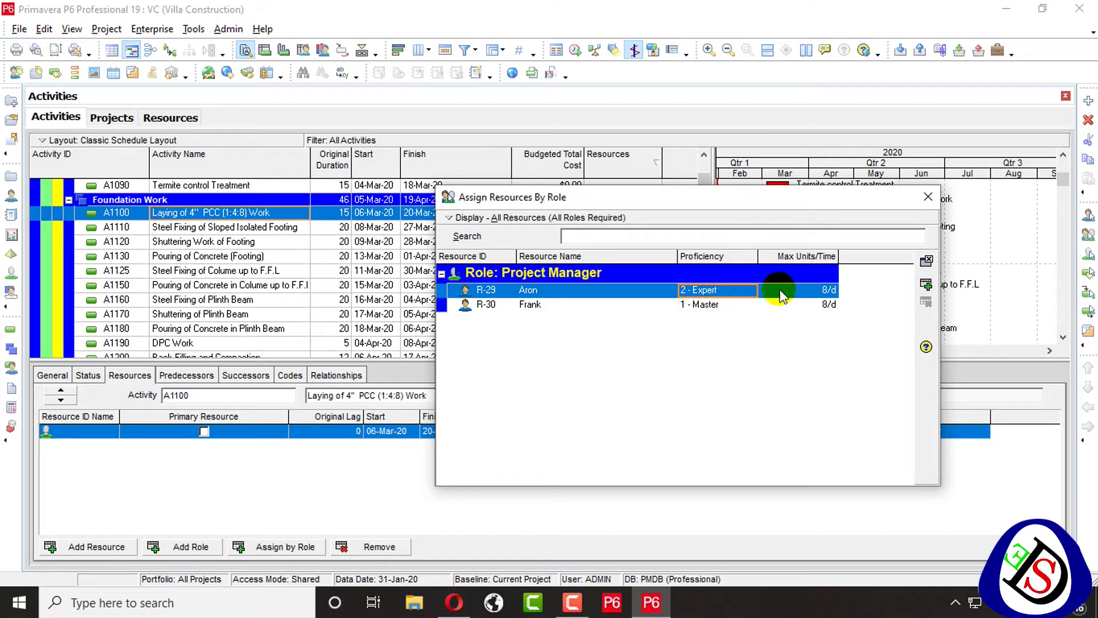
click(925, 285)
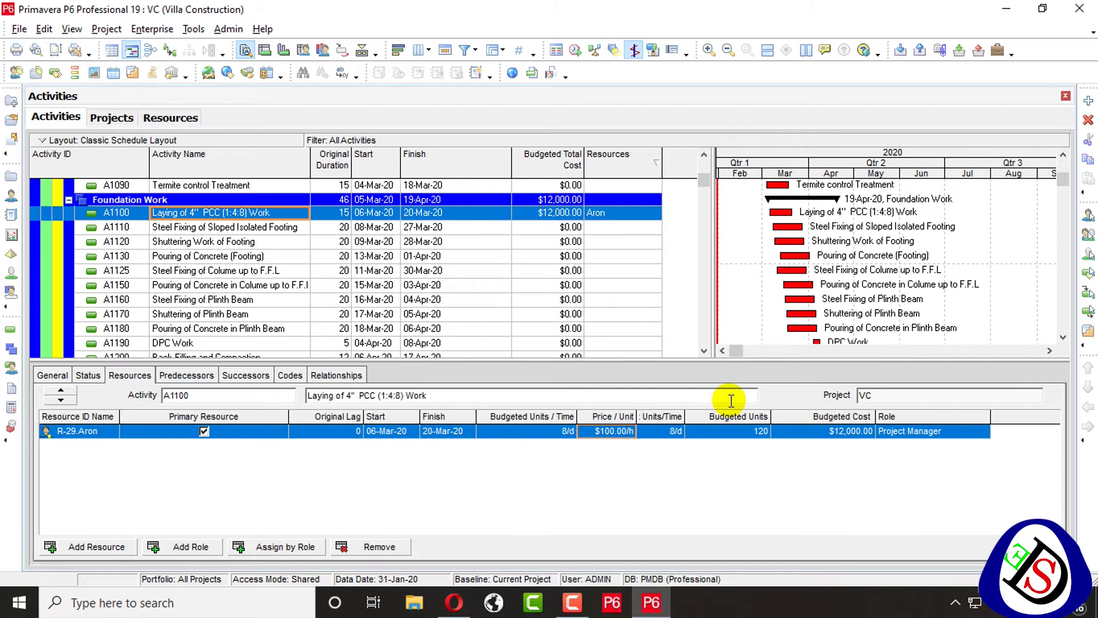
click(613, 431)
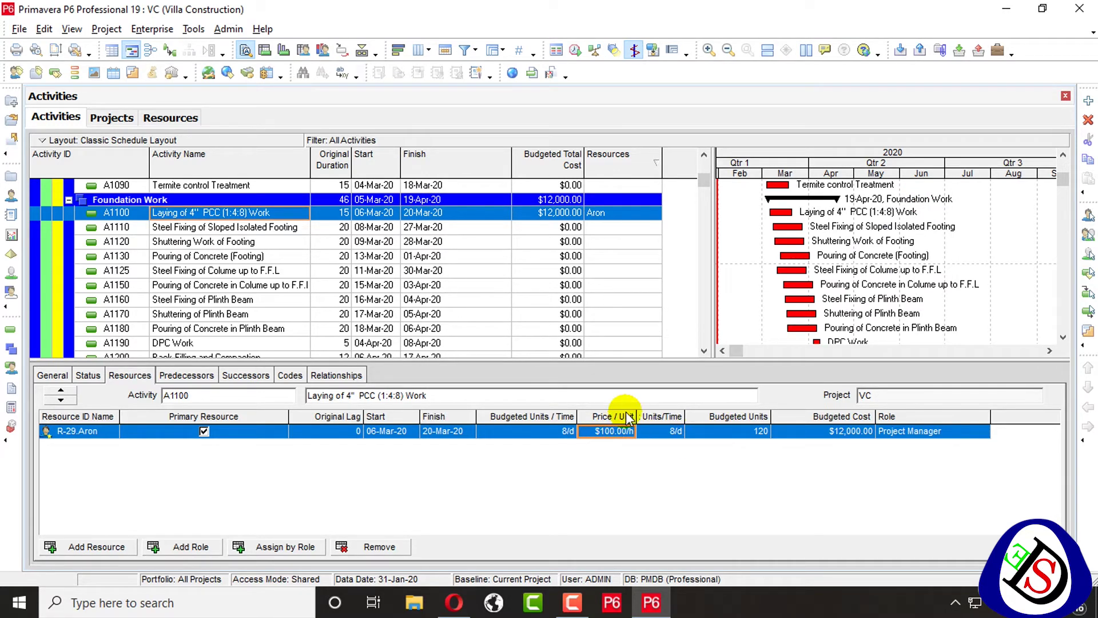
Step: Delete the R-29 assignment from A1100
drag(636, 416, 651, 416)
click(378, 546)
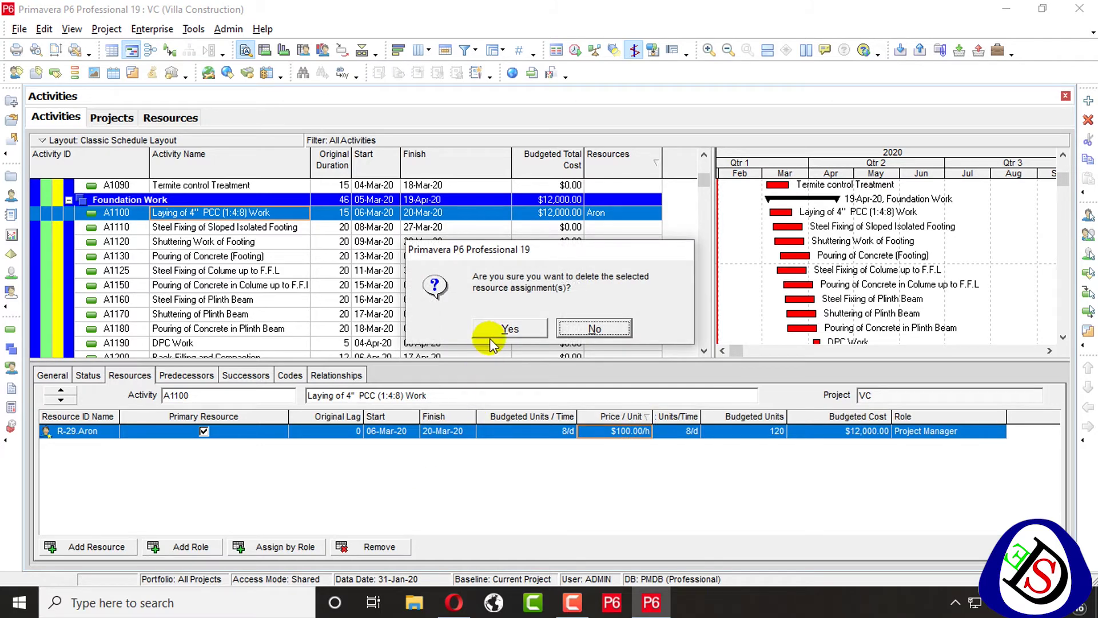
click(491, 330)
Step: Add the Project Manager role again and fill it with resource R-30
click(183, 546)
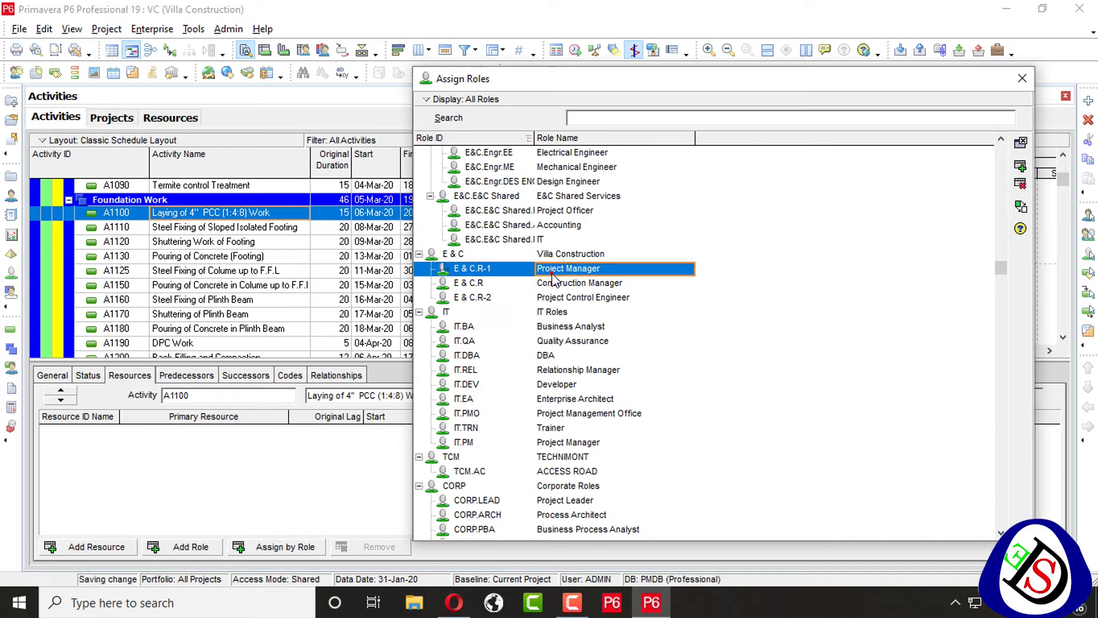
double_click(553, 278)
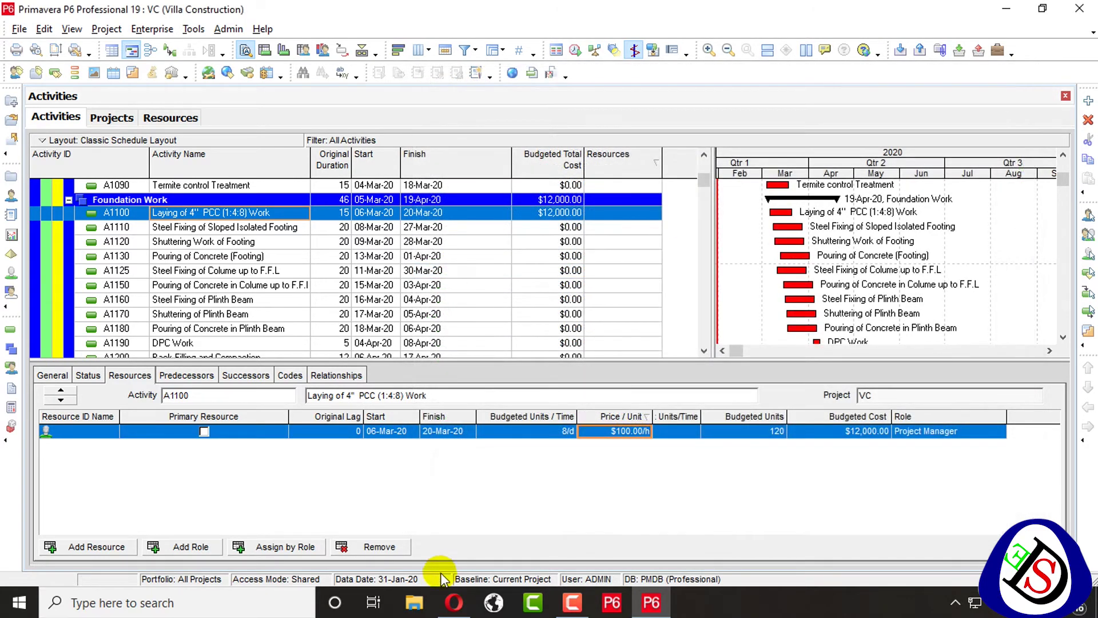
click(323, 545)
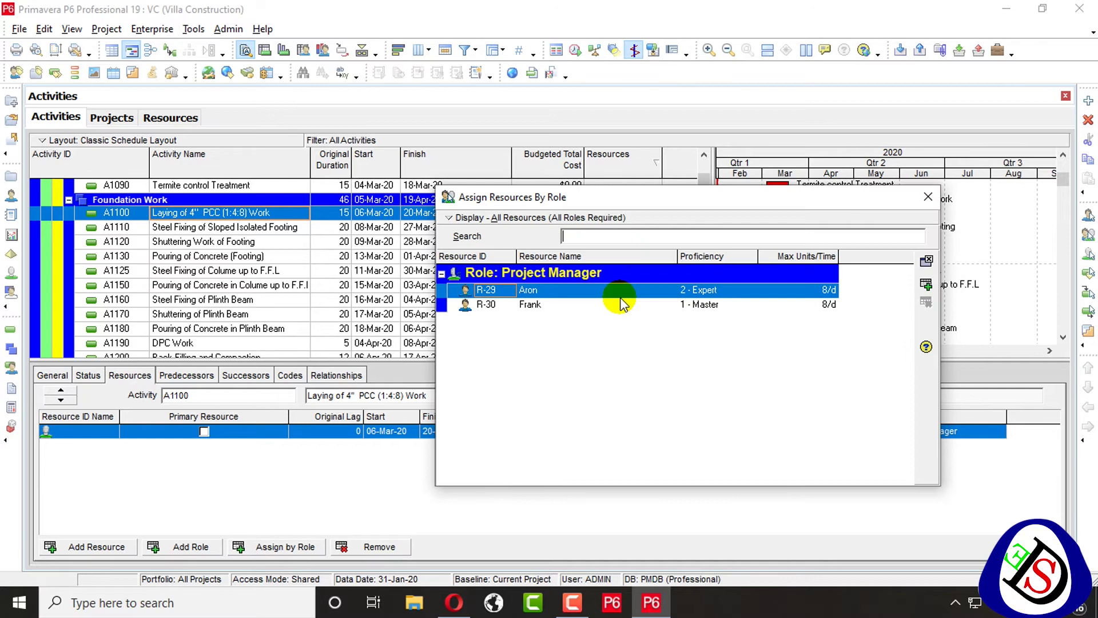
double_click(621, 305)
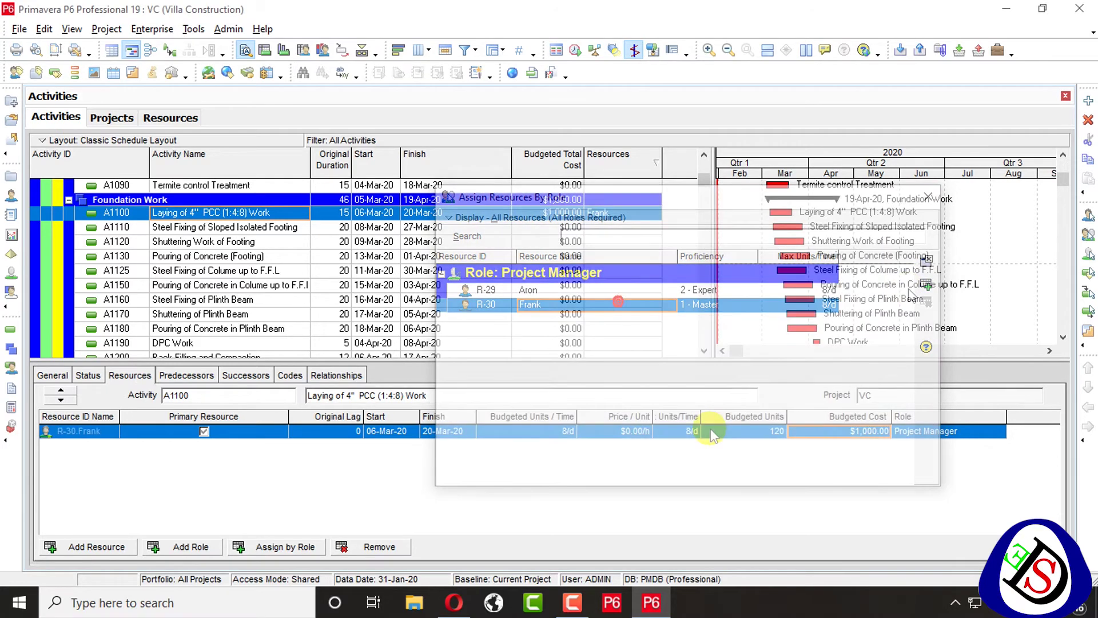
Step: Set R-30's budgeted cost to $100.00
click(878, 431)
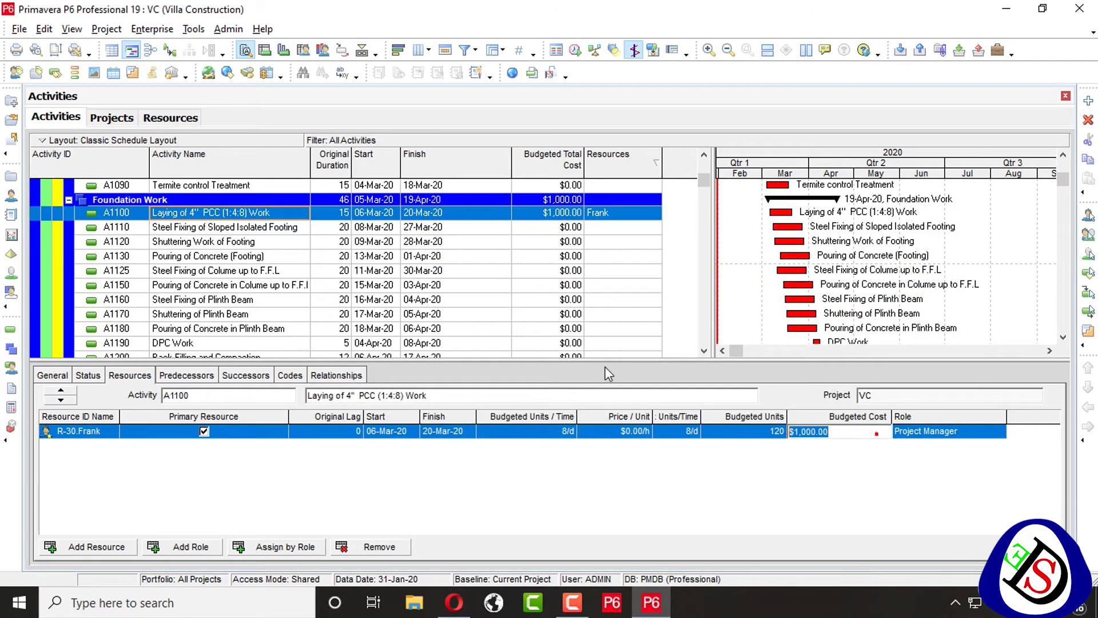
text(1)
key(Return)
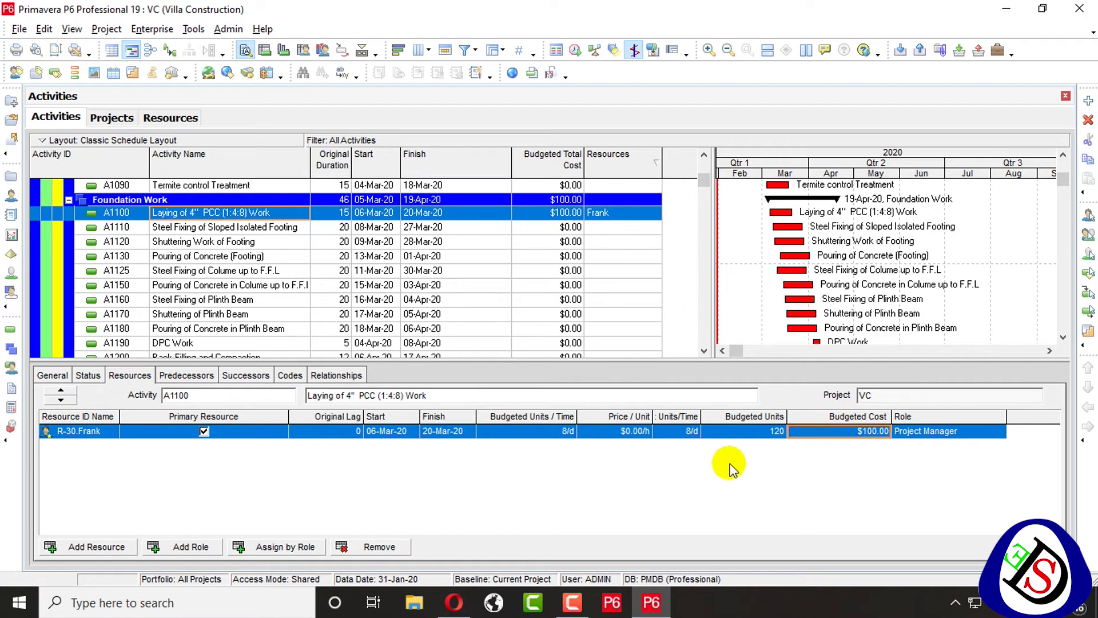
Step: Enter 1000 as R-30's budgeted cost on A1100, giving $1,000.00
click(628, 436)
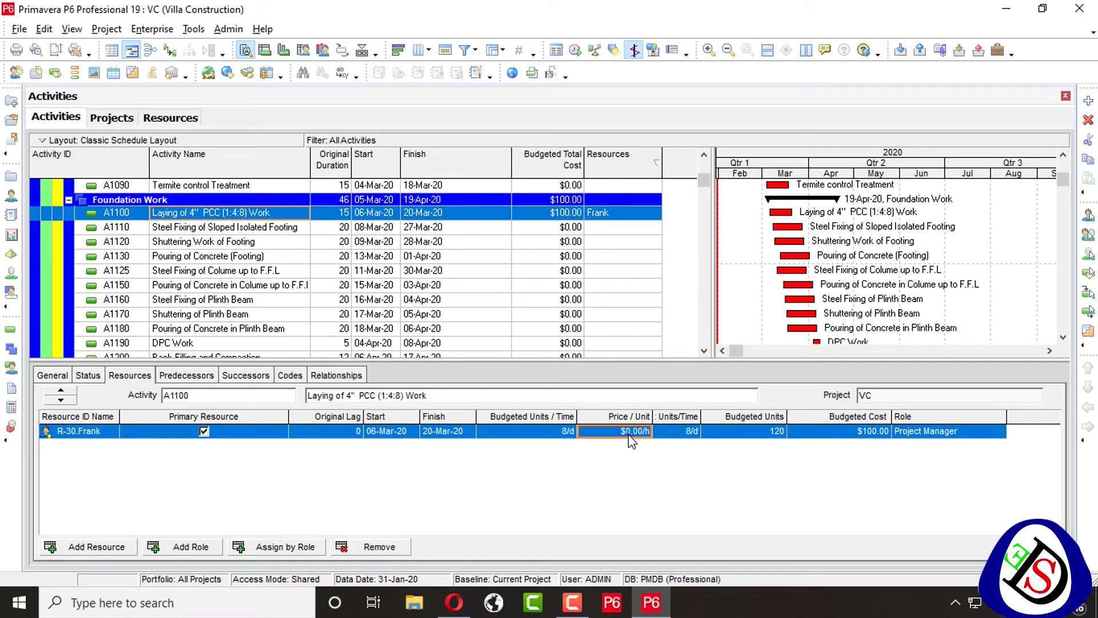
click(629, 436)
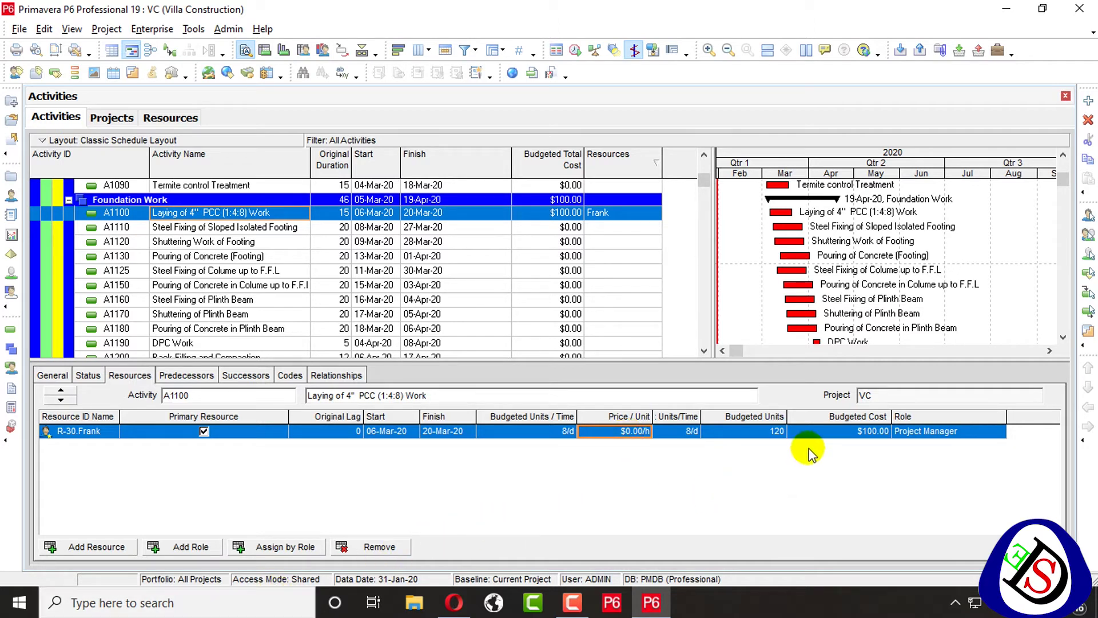
click(842, 438)
click(623, 434)
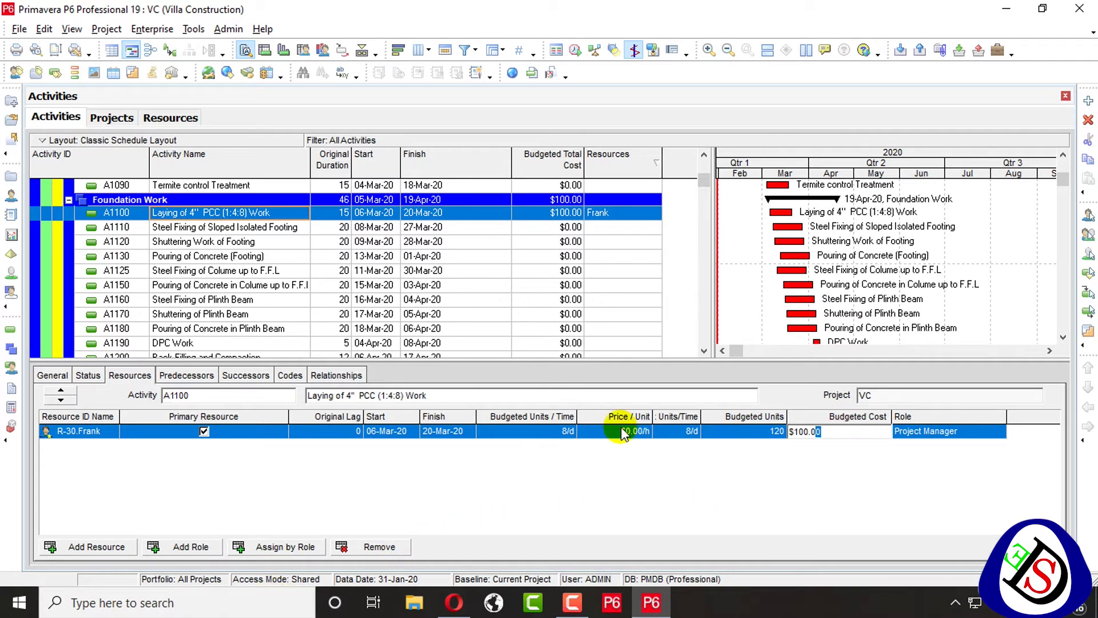
key(Return)
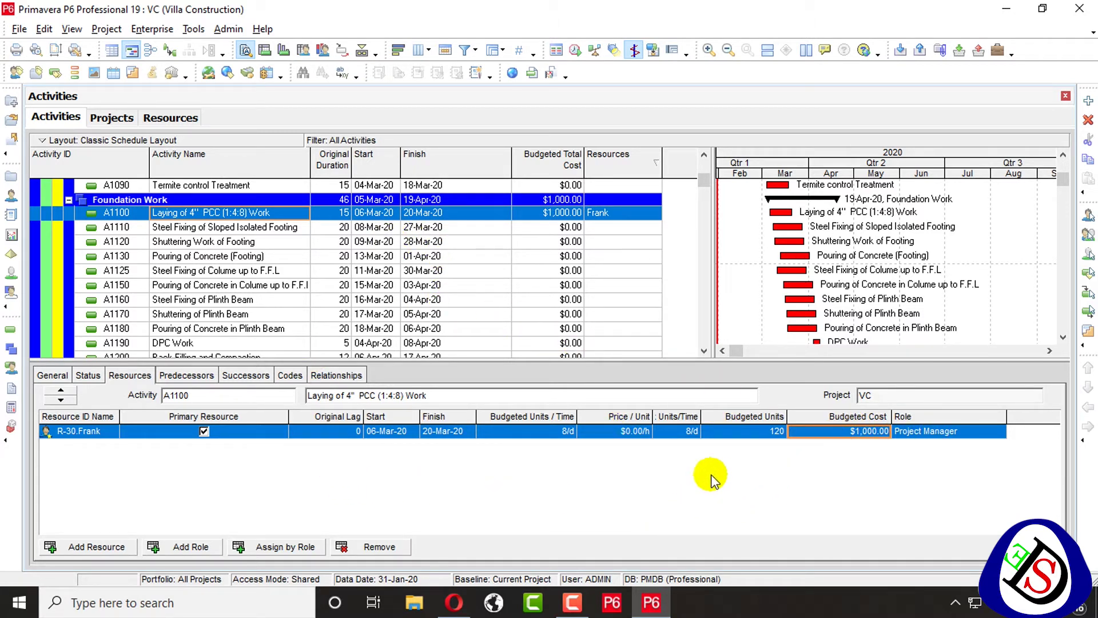
Step: Assign labor resources R-31 ($750.00) and R-36 ($900.00) to A1100 alongside R-30
click(106, 549)
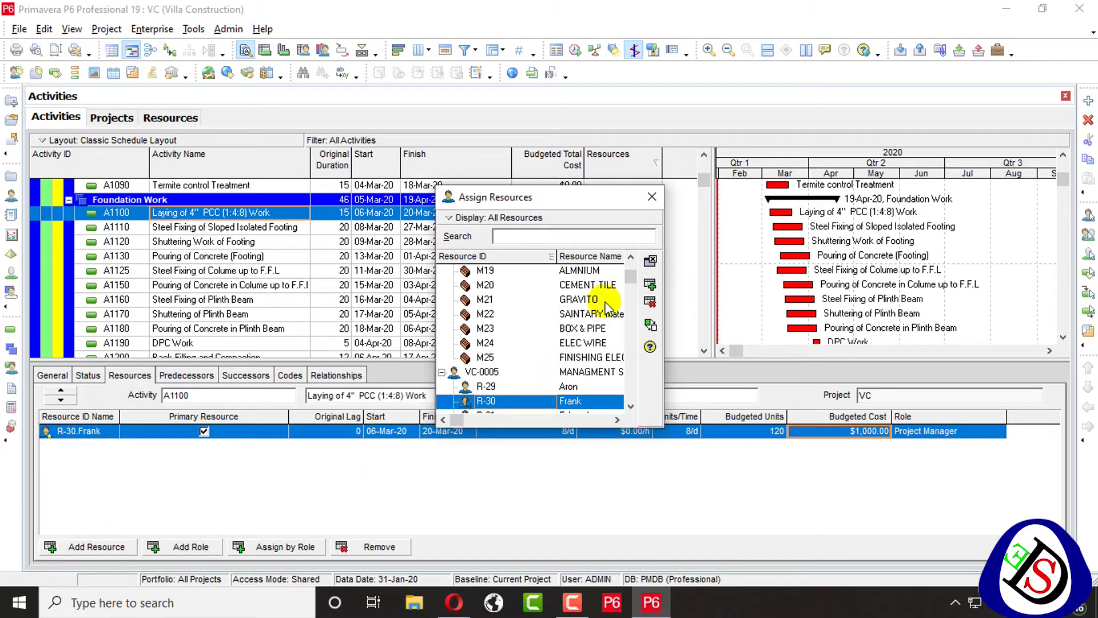
double_click(665, 434)
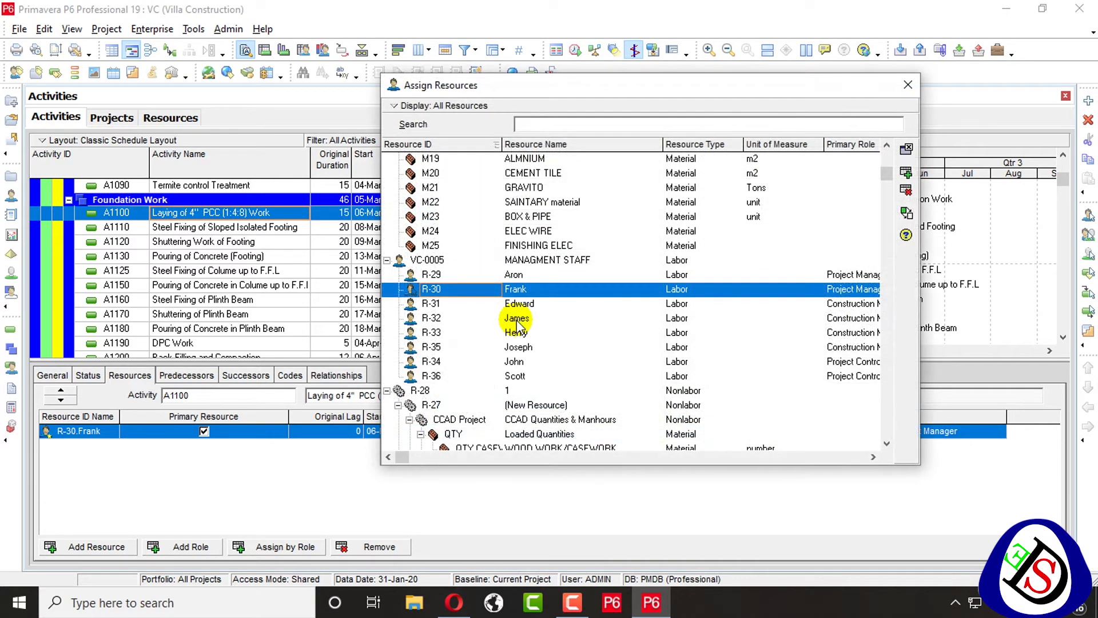
click(520, 312)
scroll(503, 315, up, 1)
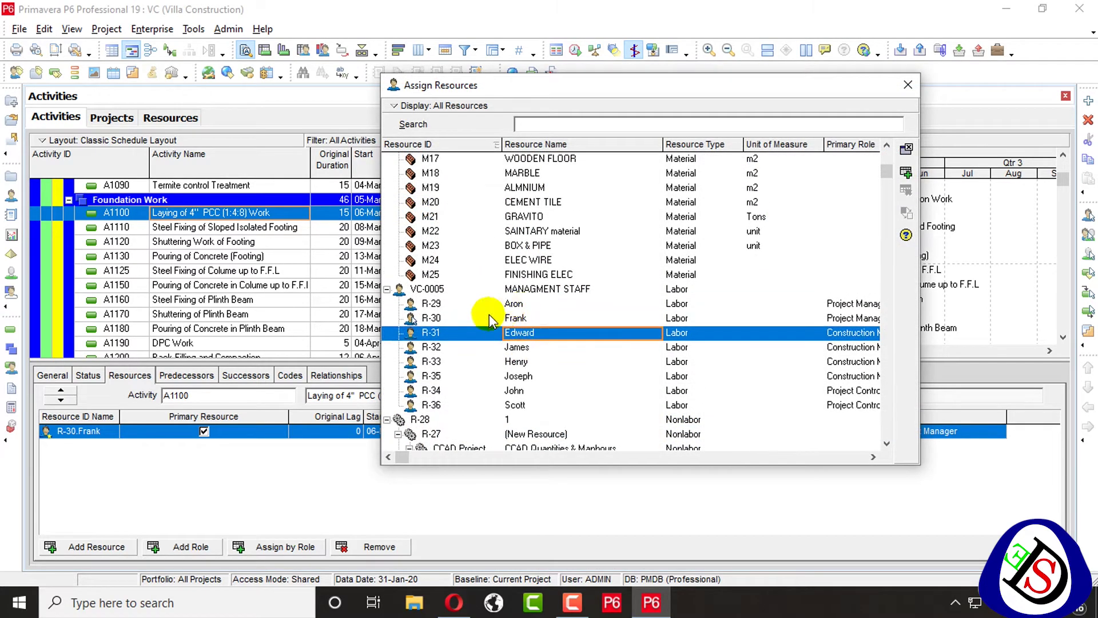
click(464, 318)
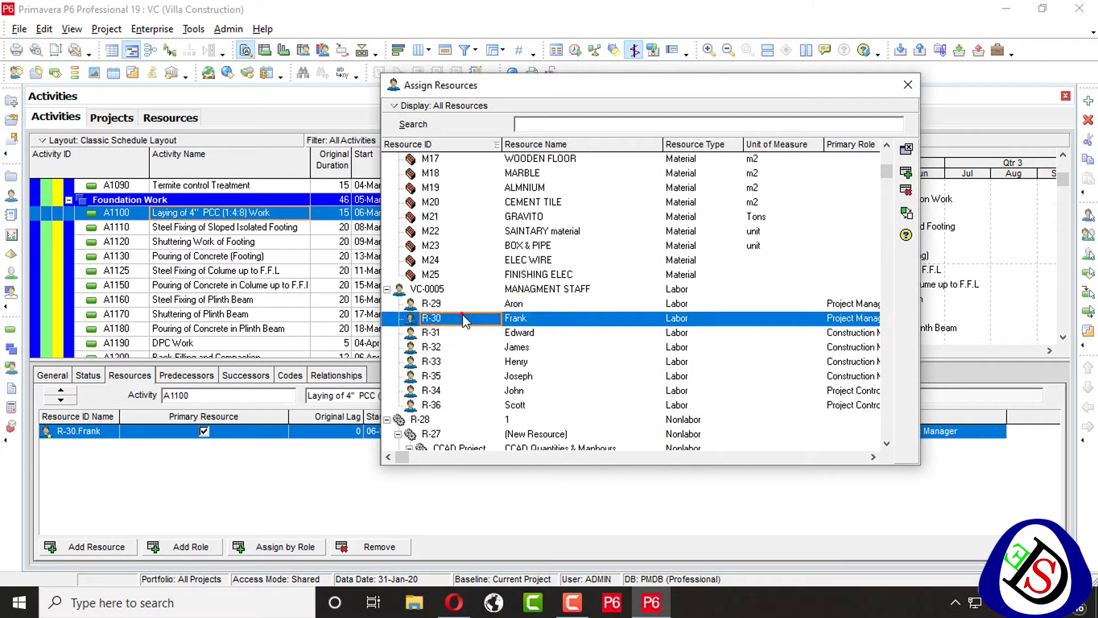
double_click(499, 335)
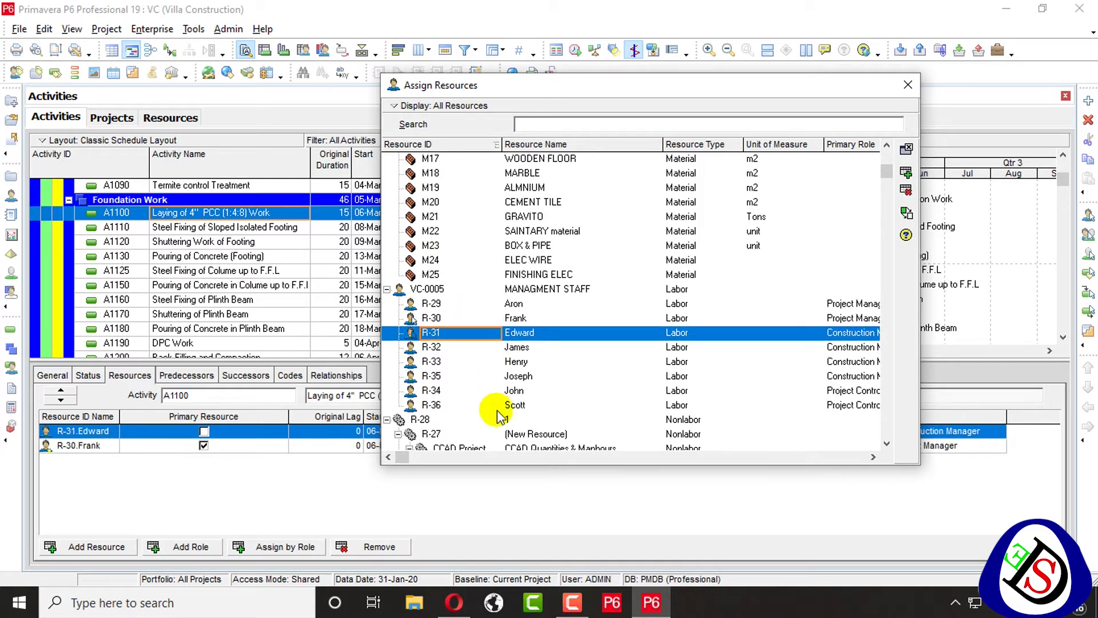
click(492, 406)
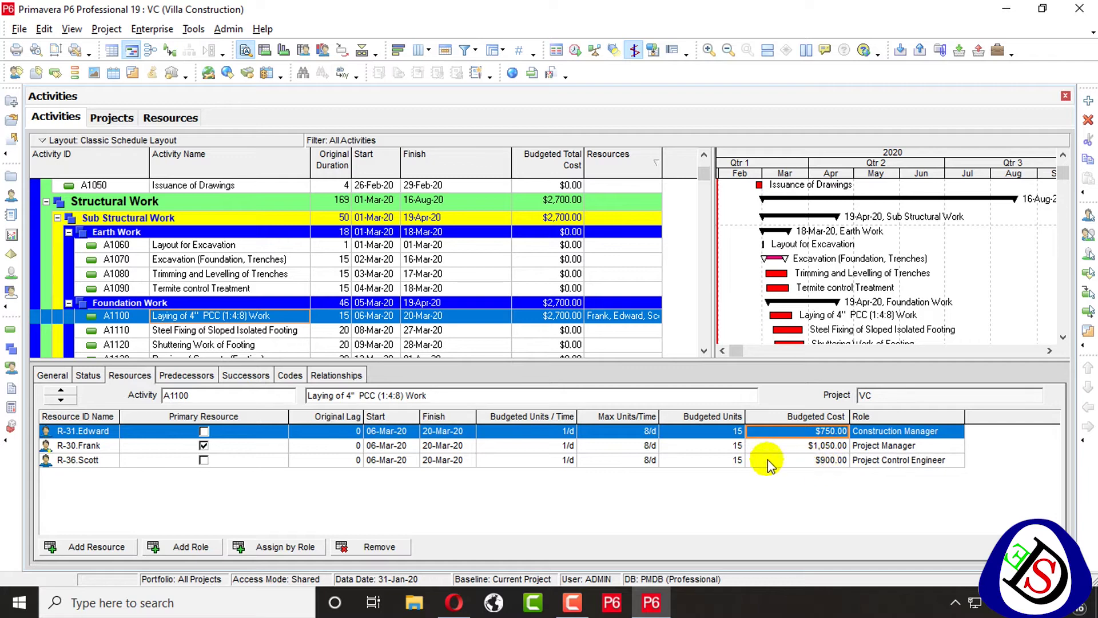
Step: Sort assignments by budgeted units and set A1100's original duration to 10 days
click(686, 417)
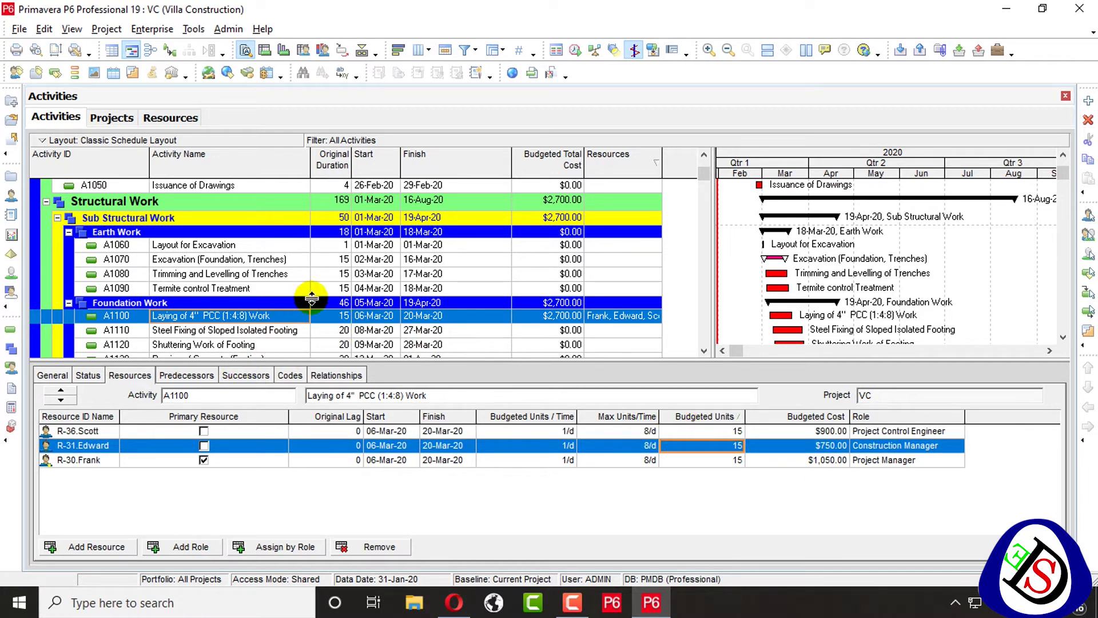
click(337, 316)
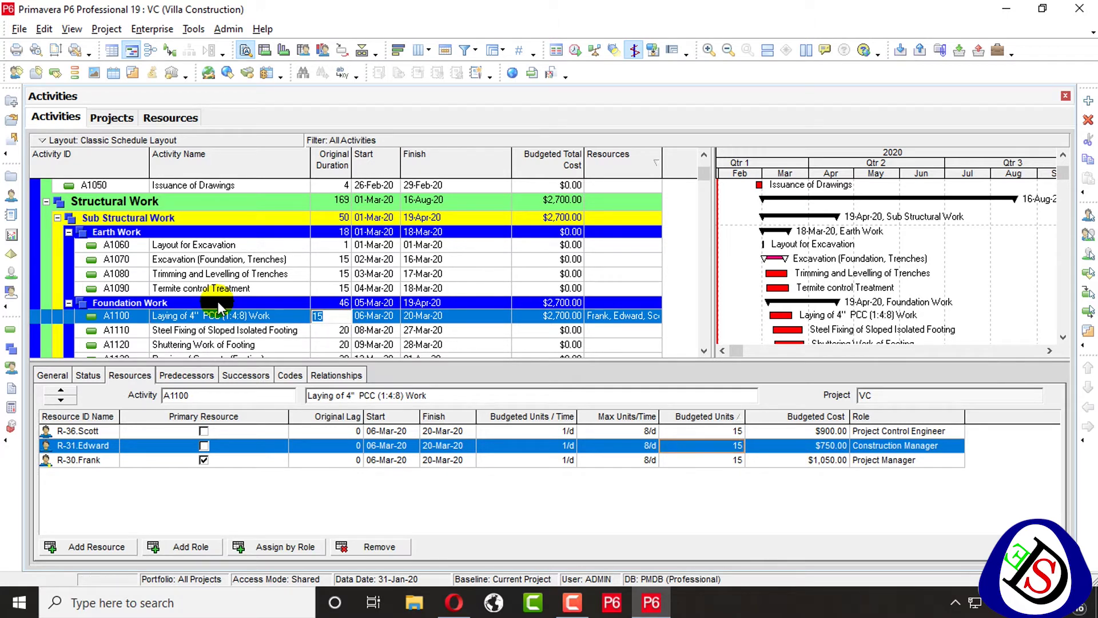
text(10)
key(Return)
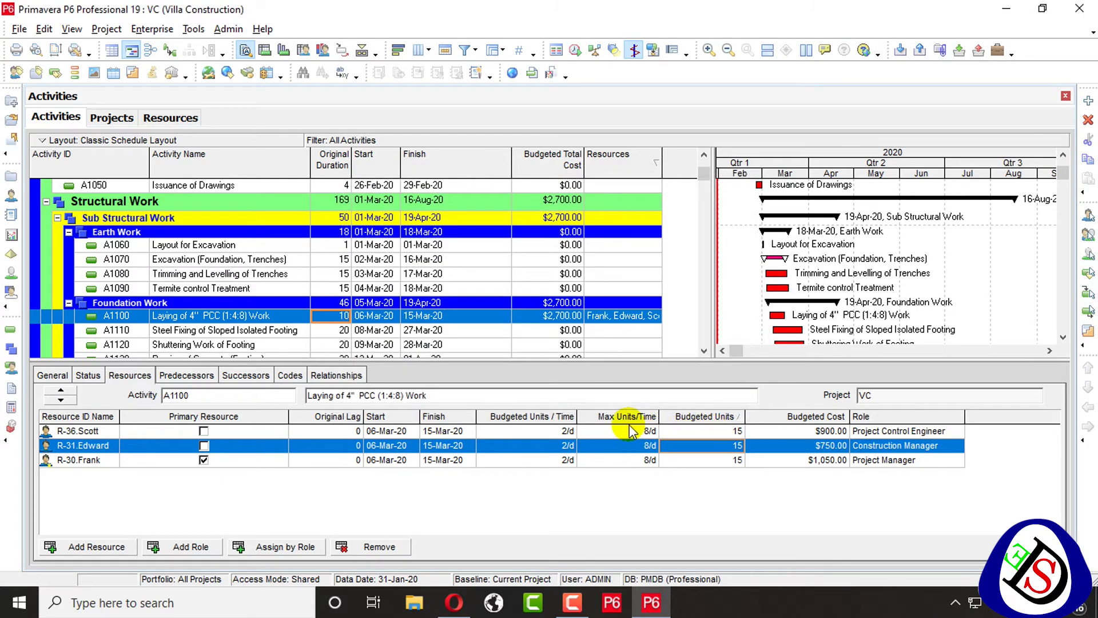
Step: Set Budgeted Units / Time to 1/d for all three resources, totalling $1,800.00
click(514, 431)
click(514, 432)
double_click(514, 432)
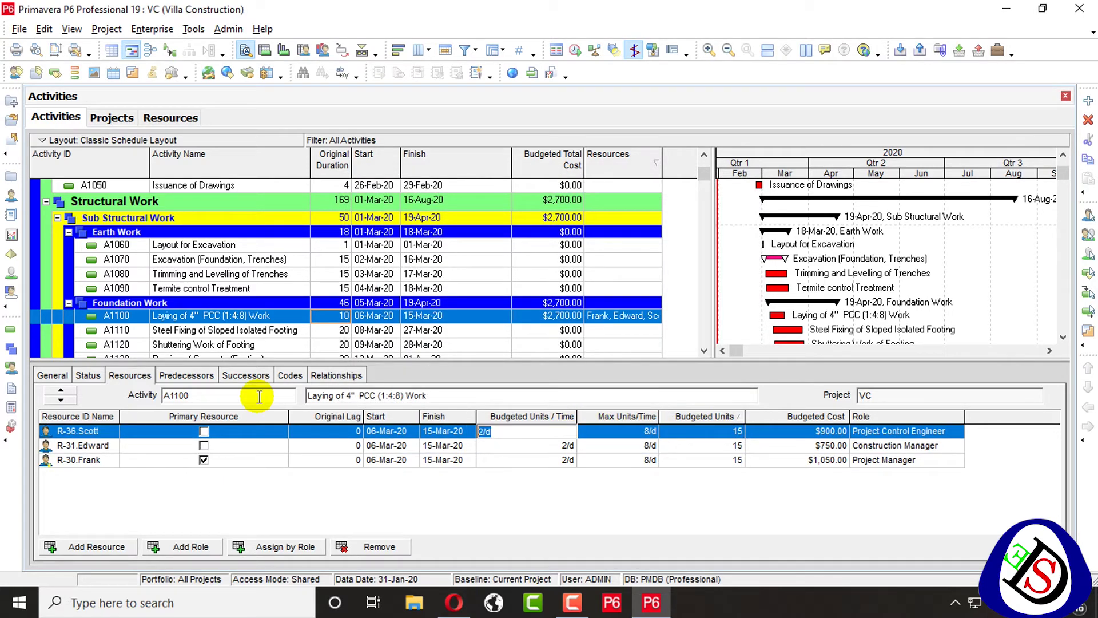
key(Return)
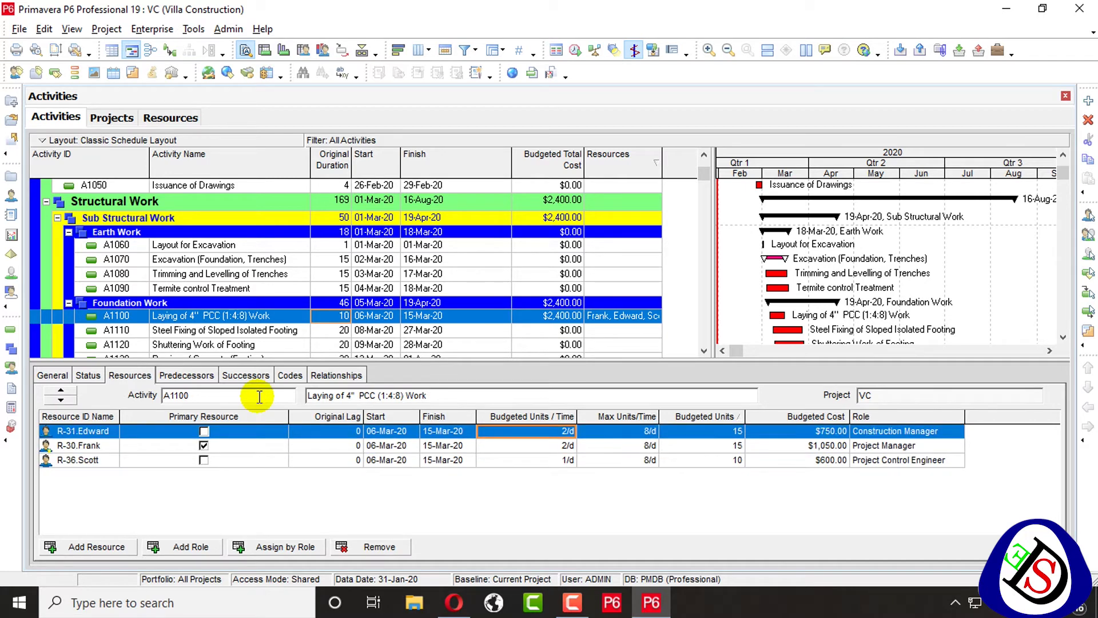
text(1)
key(Return)
text(1)
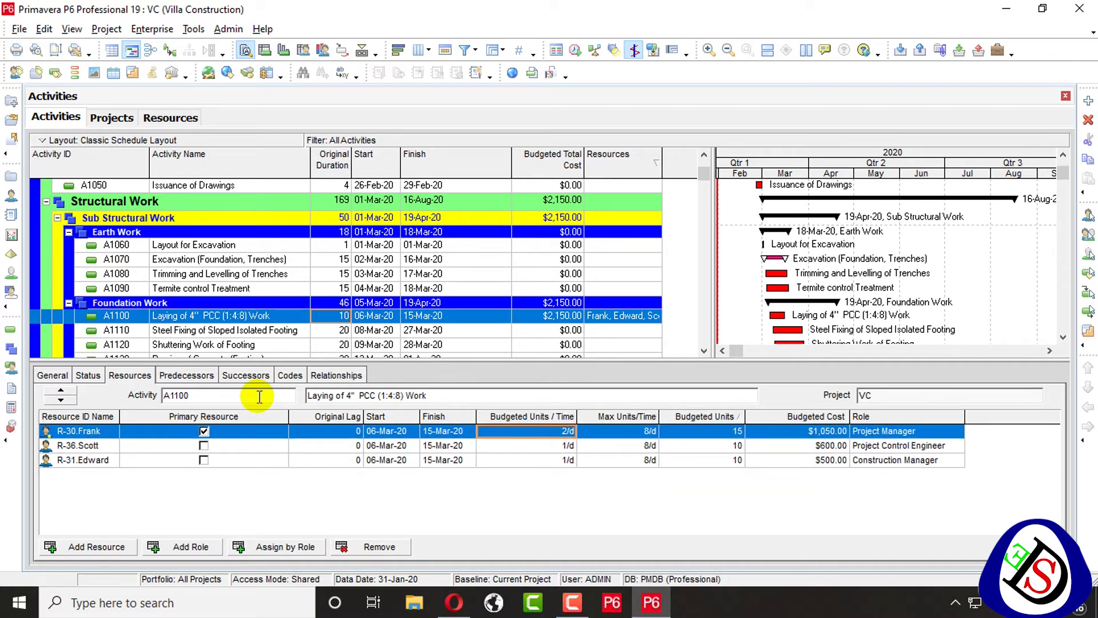
key(Return)
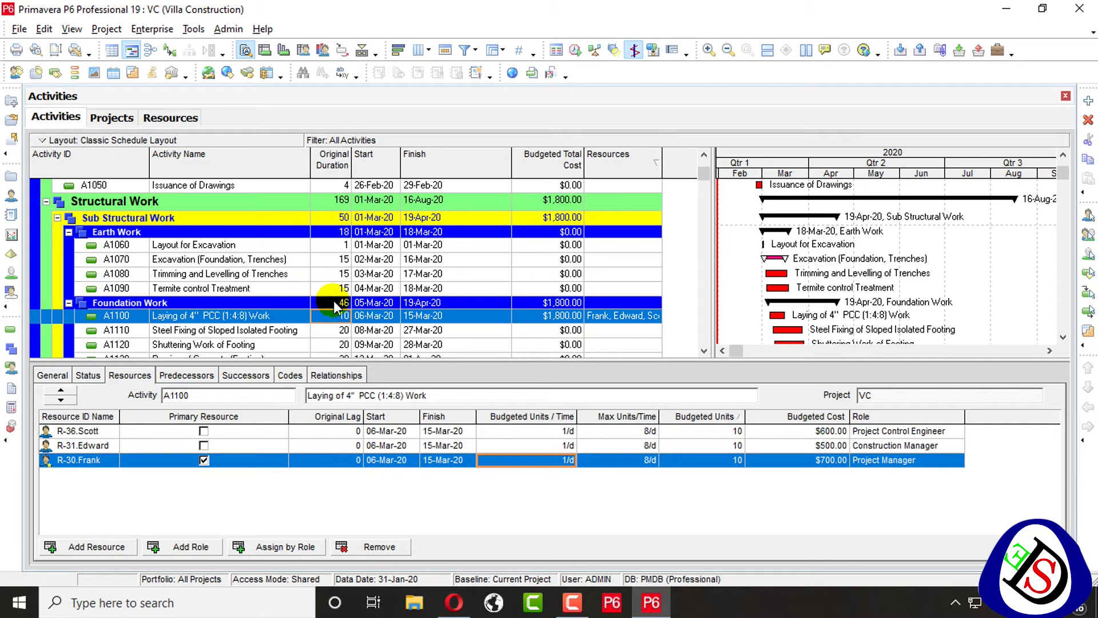
click(88, 375)
click(64, 375)
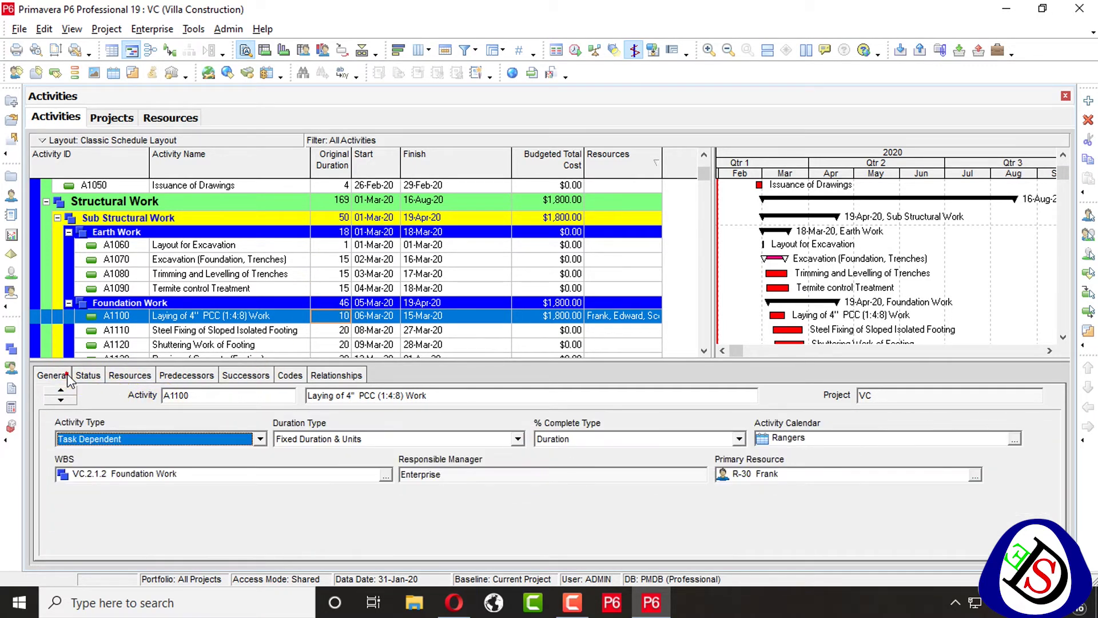
click(431, 438)
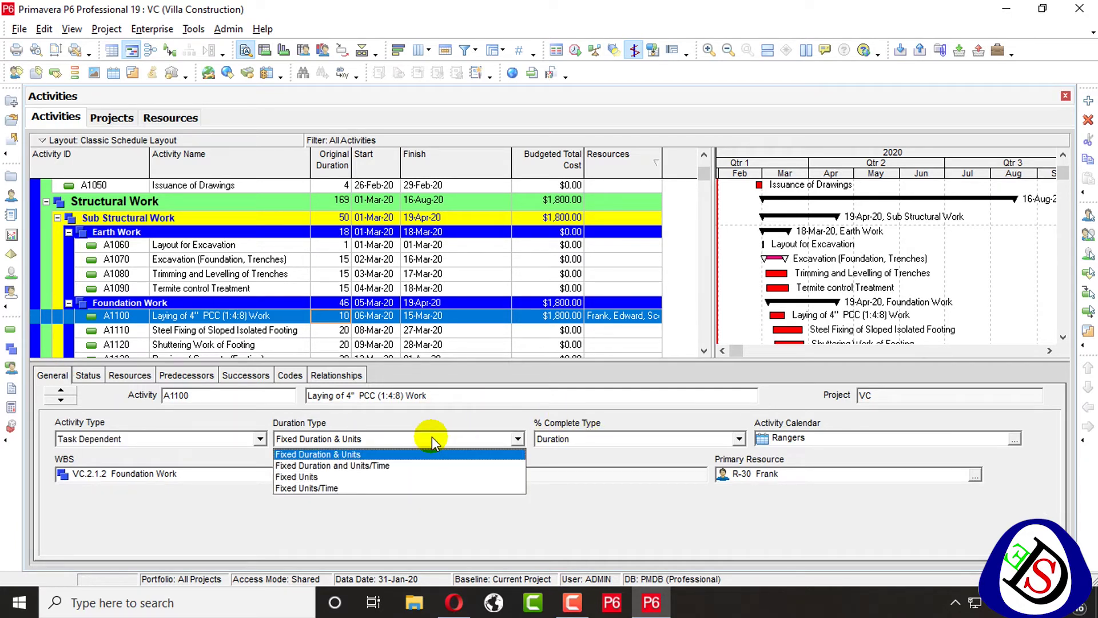
click(145, 375)
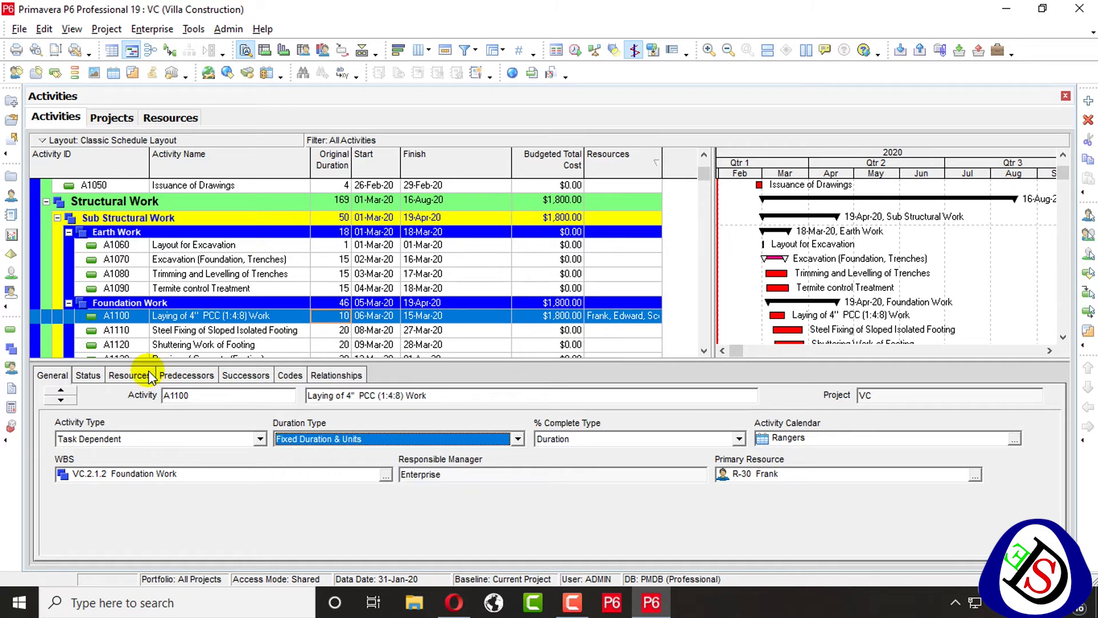
click(150, 376)
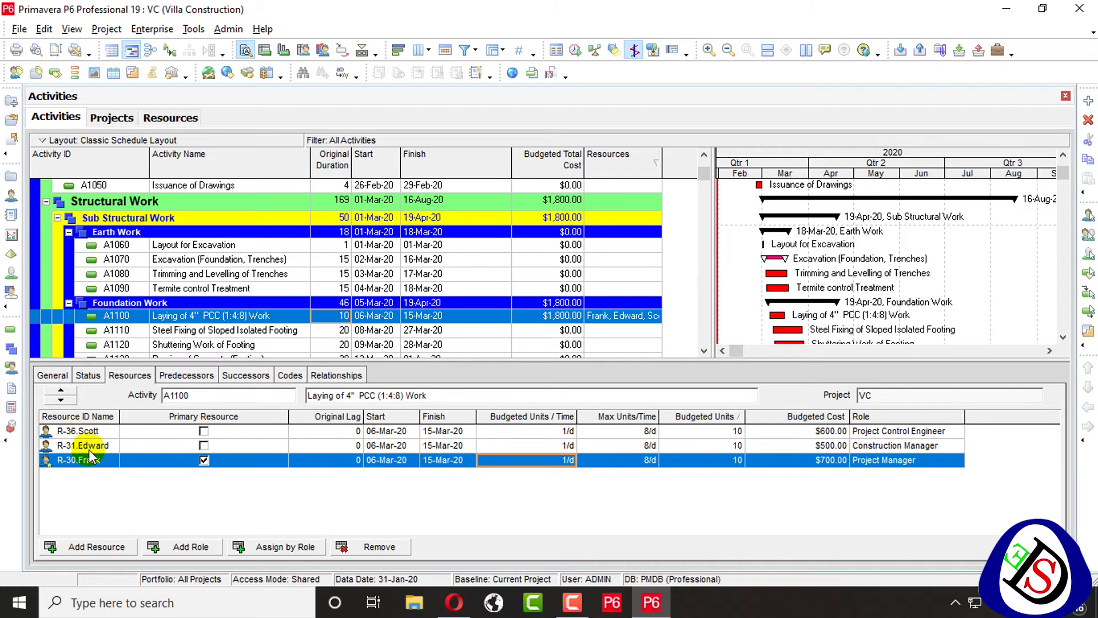
Step: Assign CK Civil Work team, L03 MAISON, L04 LABOUR and M02 CONCRETE to A1100
click(92, 552)
scroll(564, 291, up, 10)
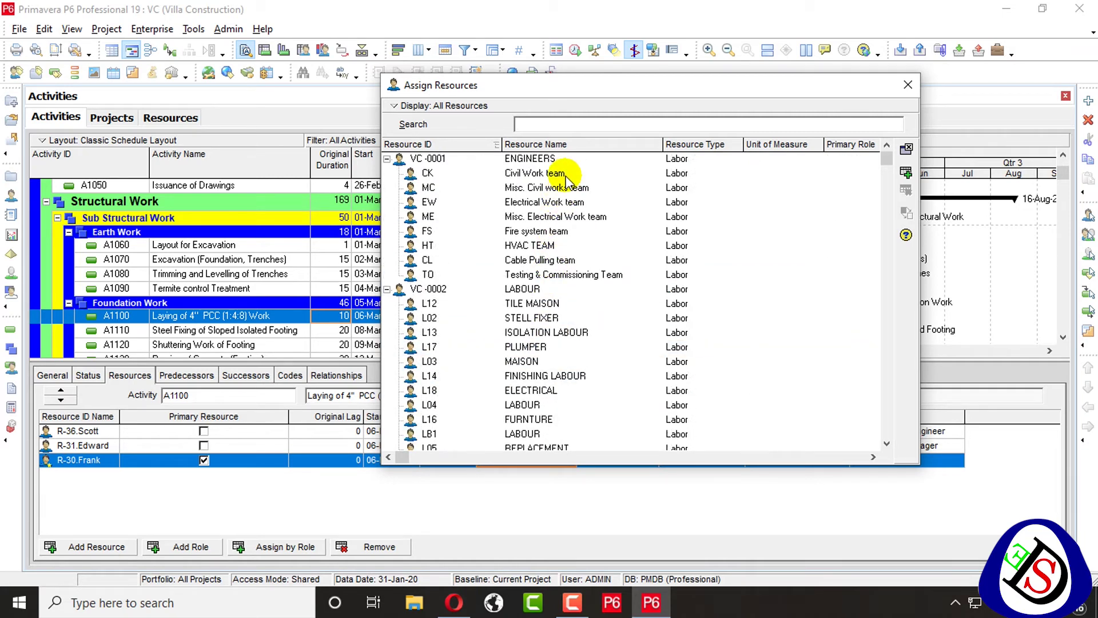
double_click(564, 174)
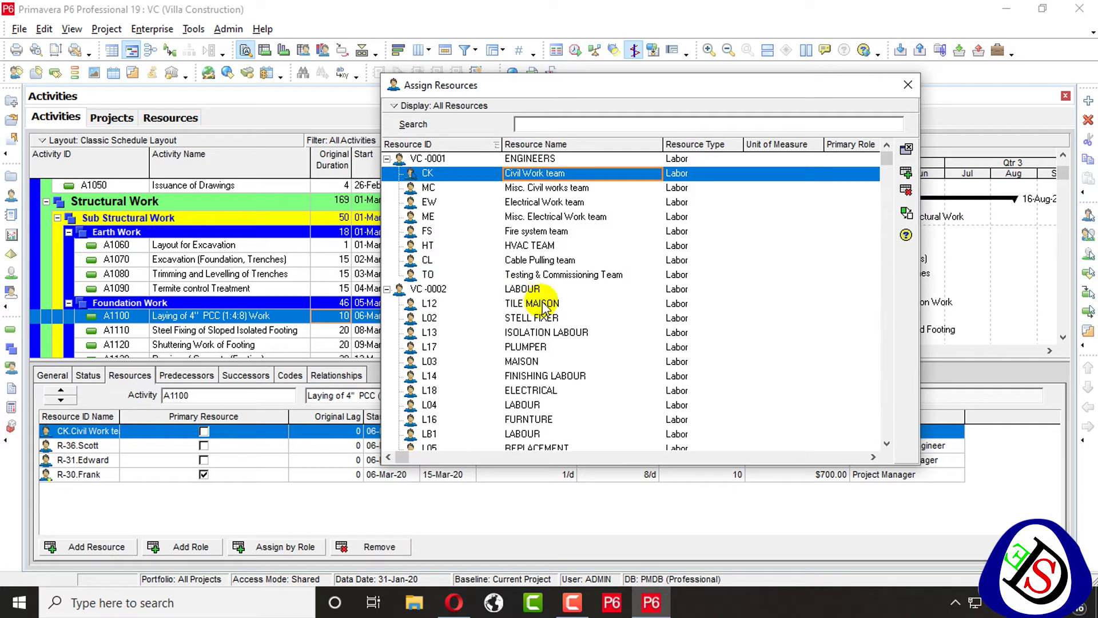
scroll(549, 315, down, 1)
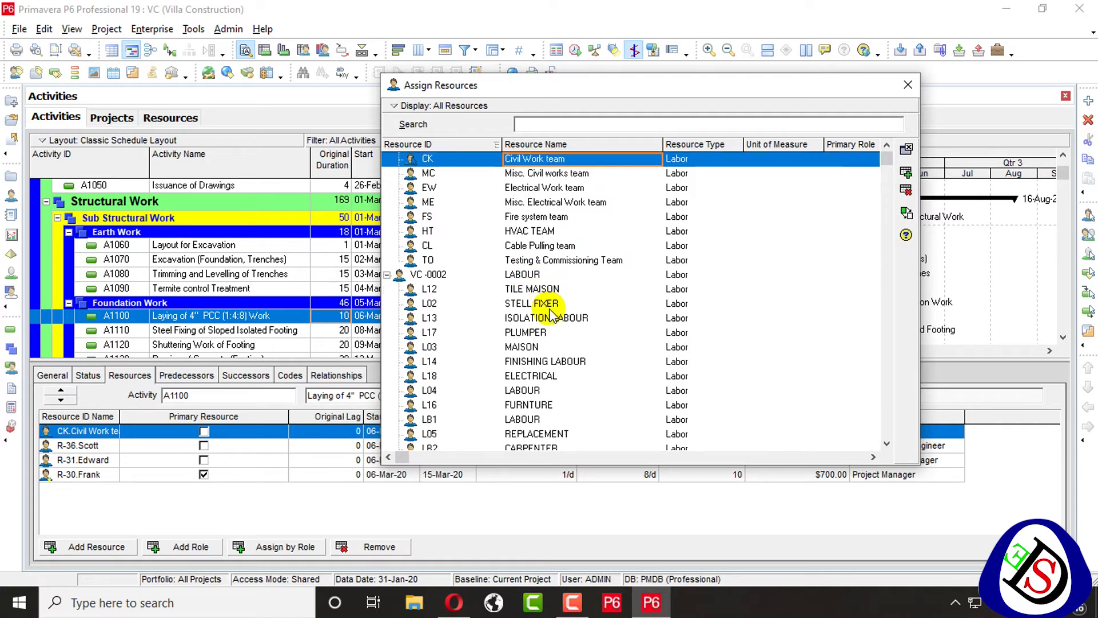
double_click(552, 349)
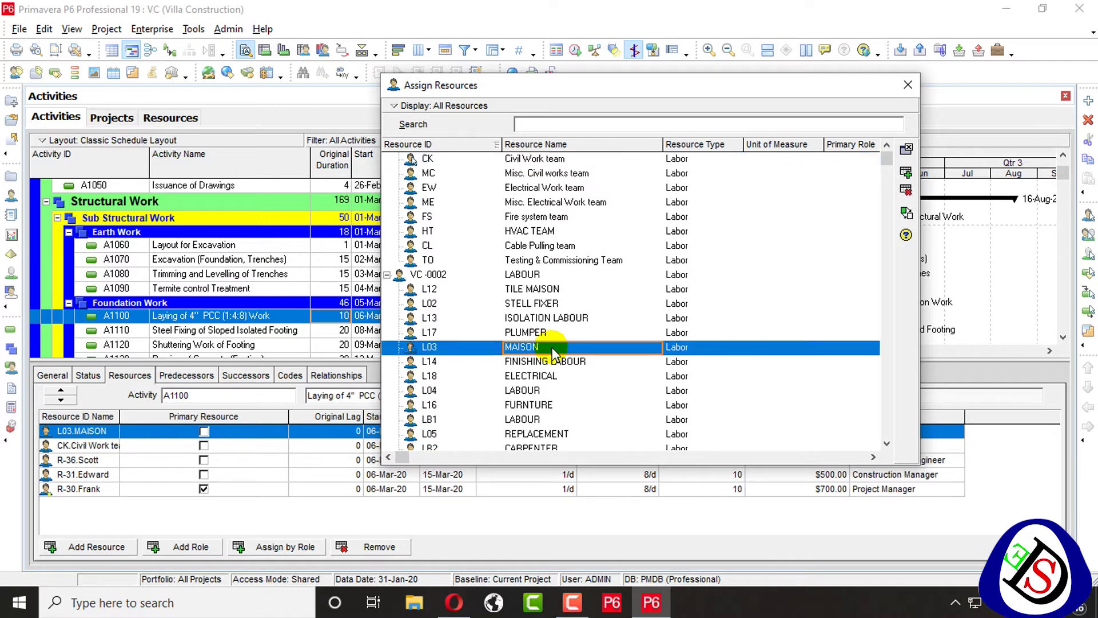
scroll(561, 290, down, 3)
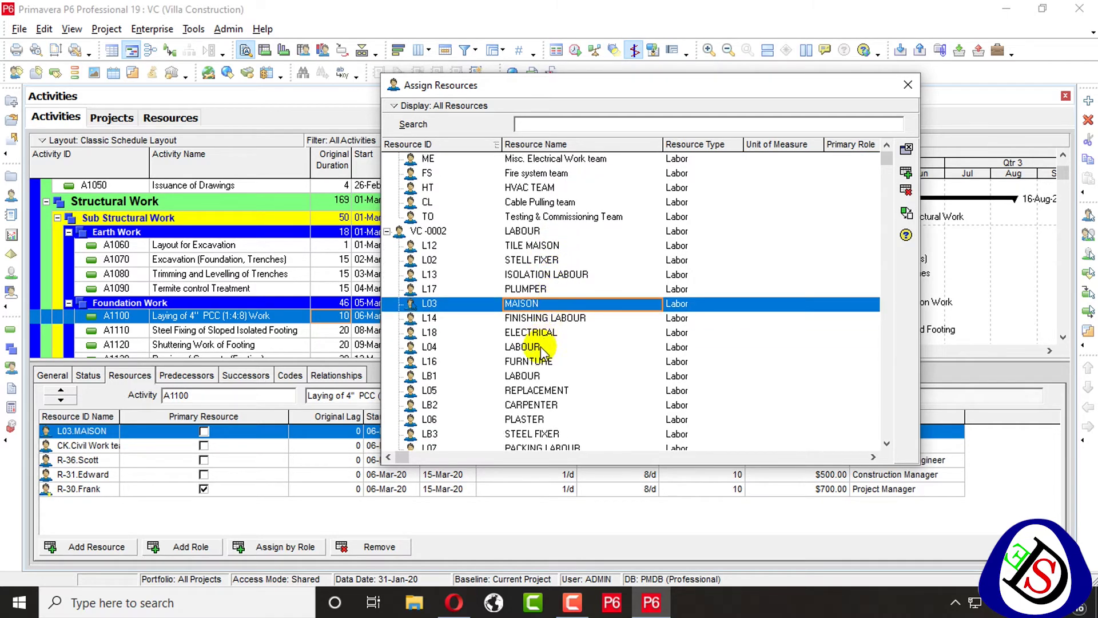
double_click(539, 349)
scroll(540, 350, down, 5)
double_click(527, 344)
scroll(784, 226, down, 6)
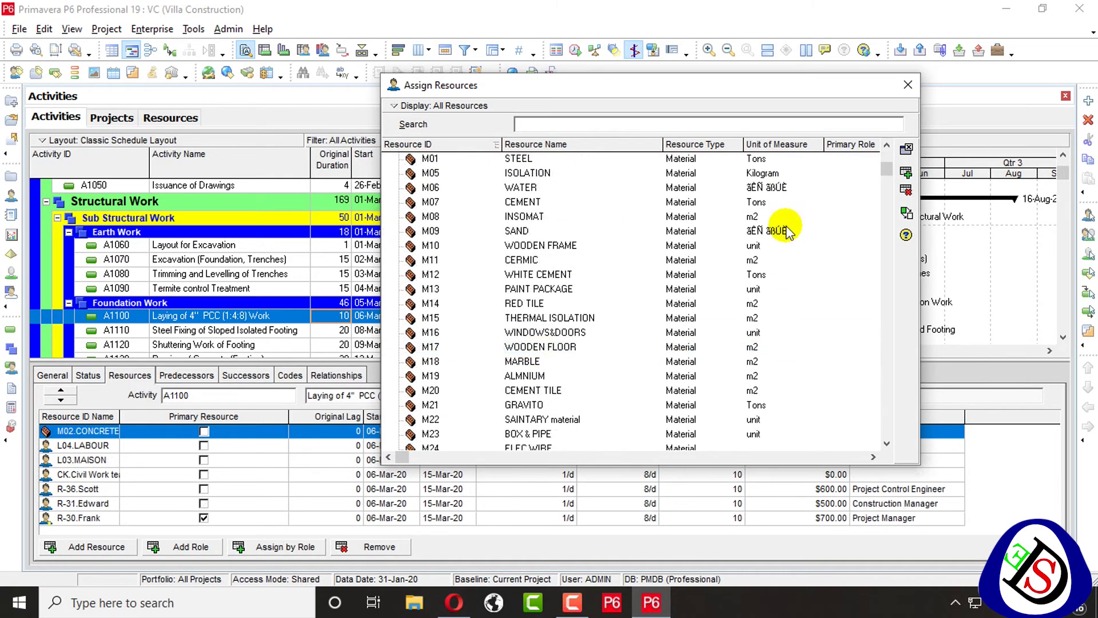
Step: On the Resources page, change M02 CONCRETE's unit of measure from M3 to Cubic Meter (CuM)
click(908, 84)
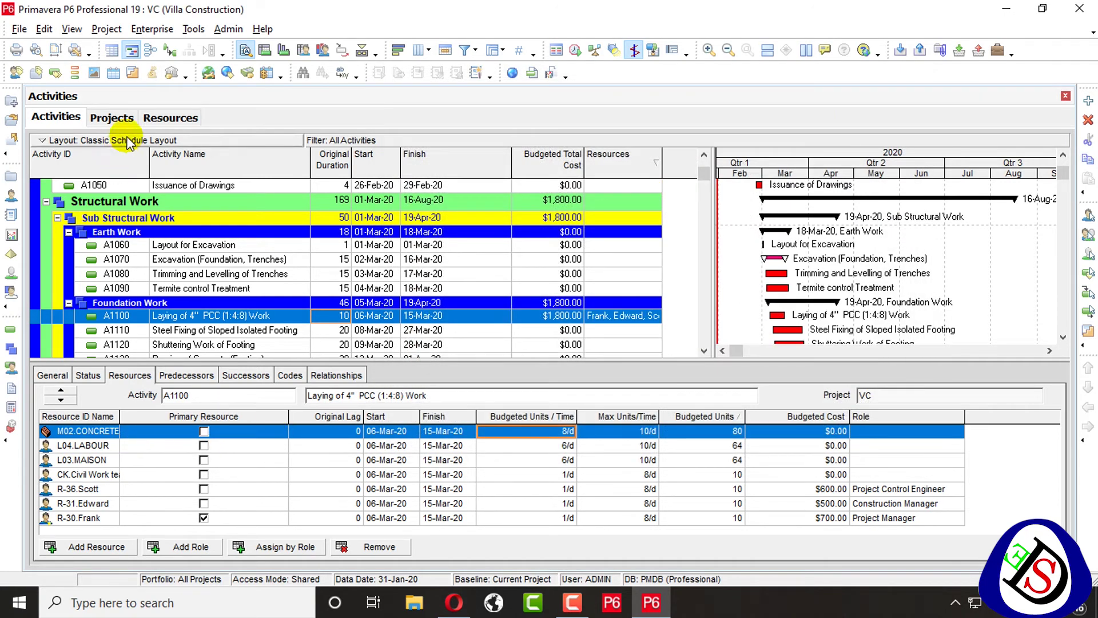
click(112, 119)
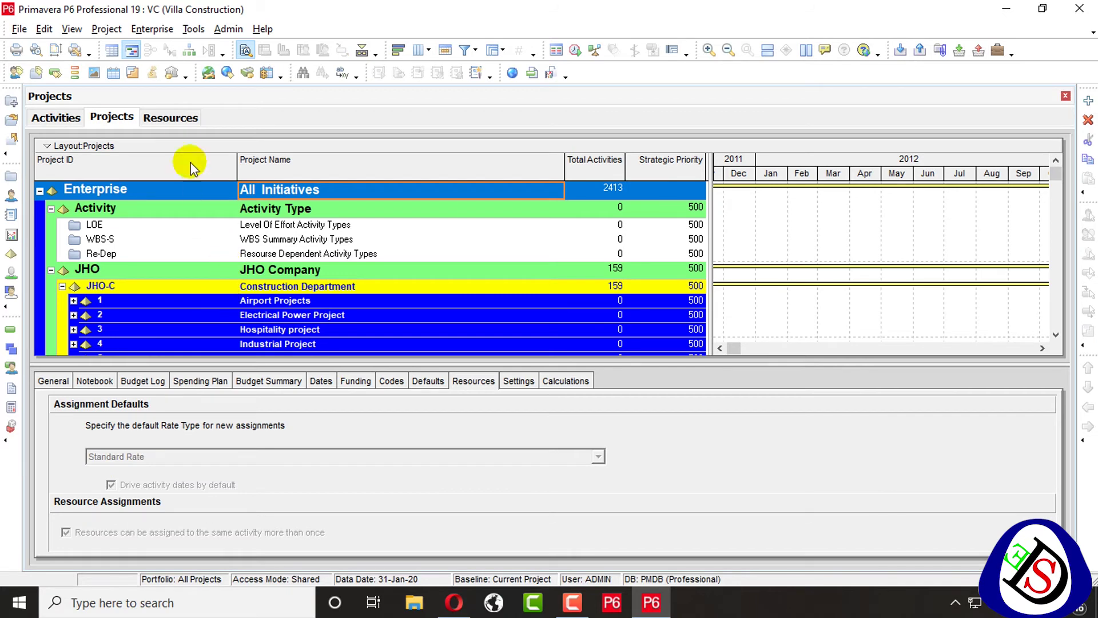
click(186, 117)
scroll(234, 294, down, 5)
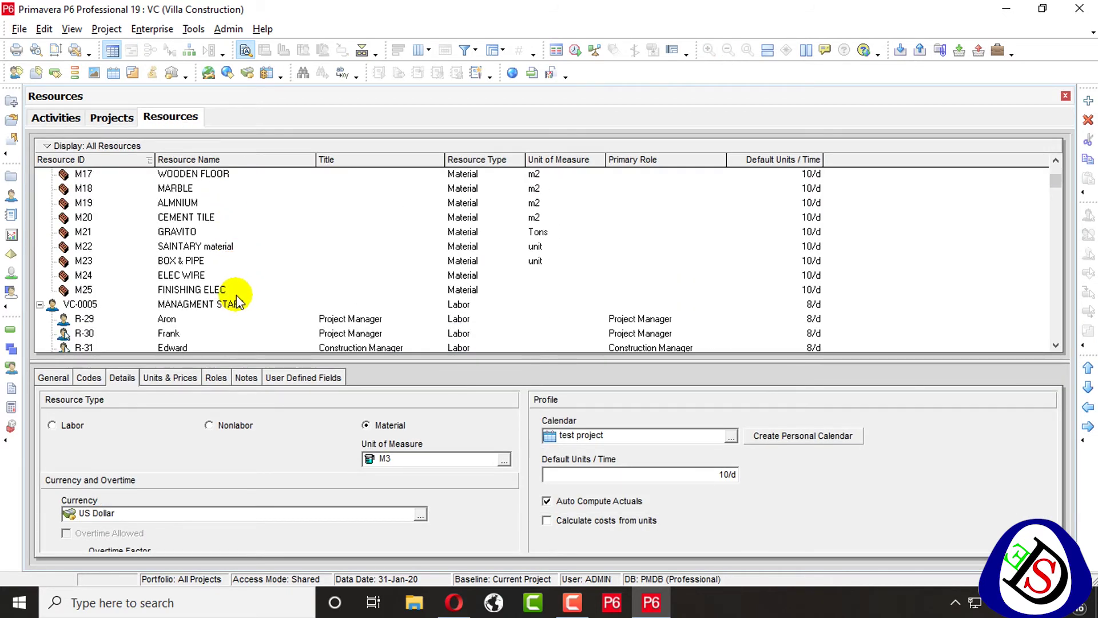
scroll(238, 296, up, 6)
scroll(238, 296, up, 2)
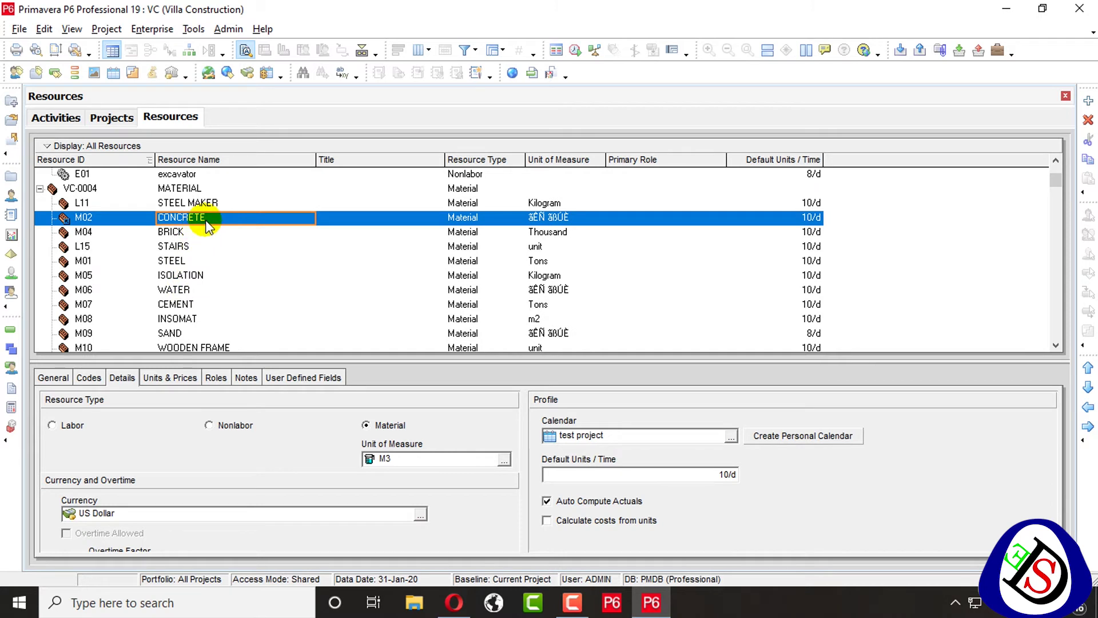
click(506, 464)
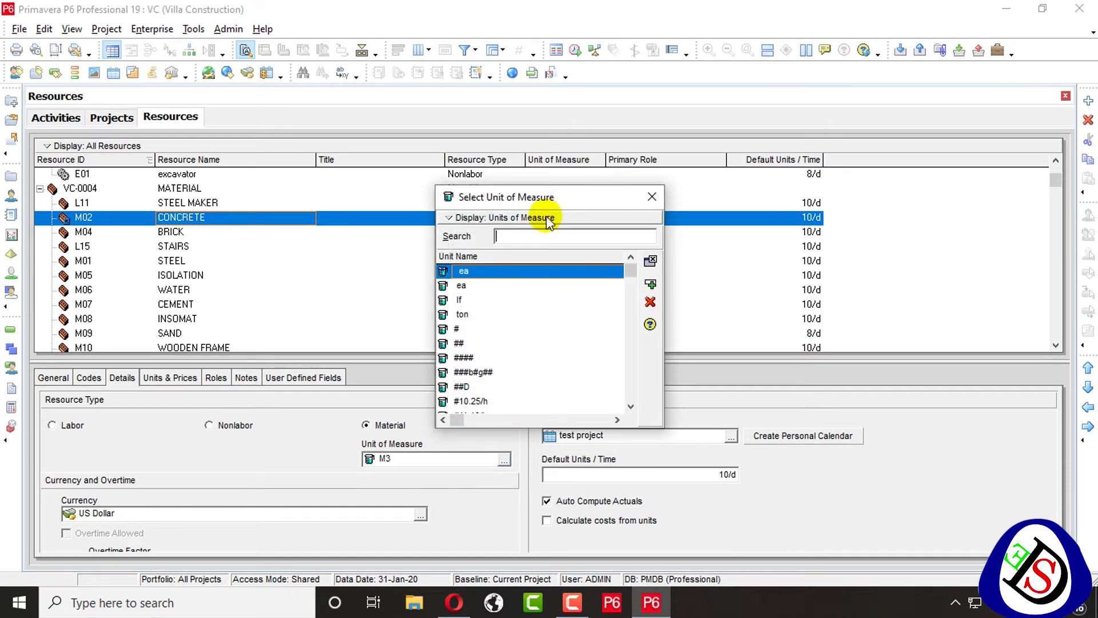
click(540, 236)
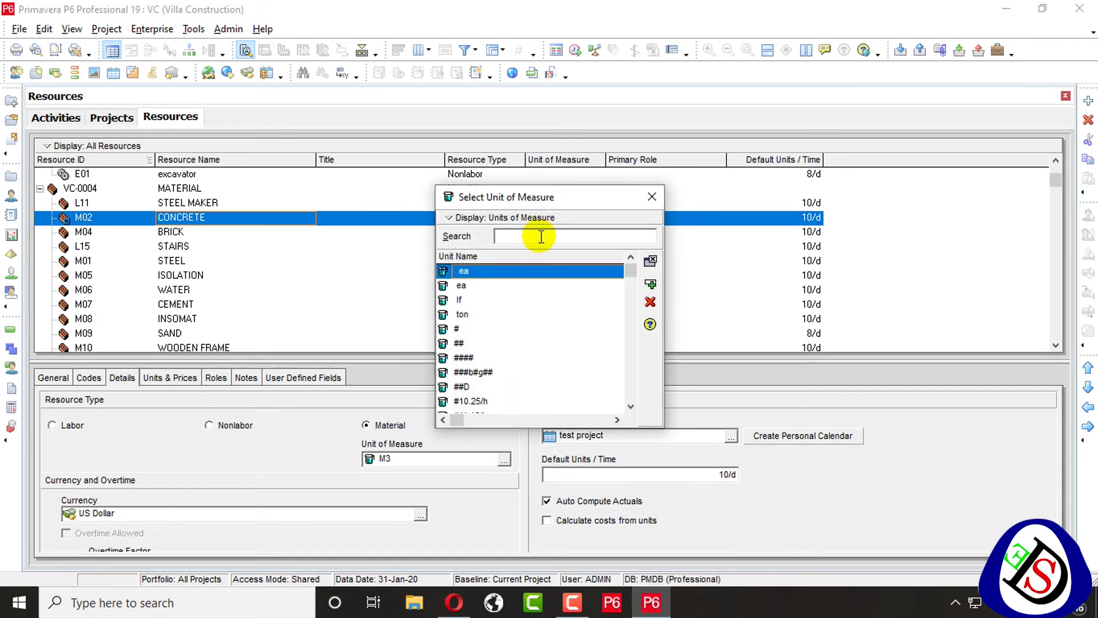
text(cum)
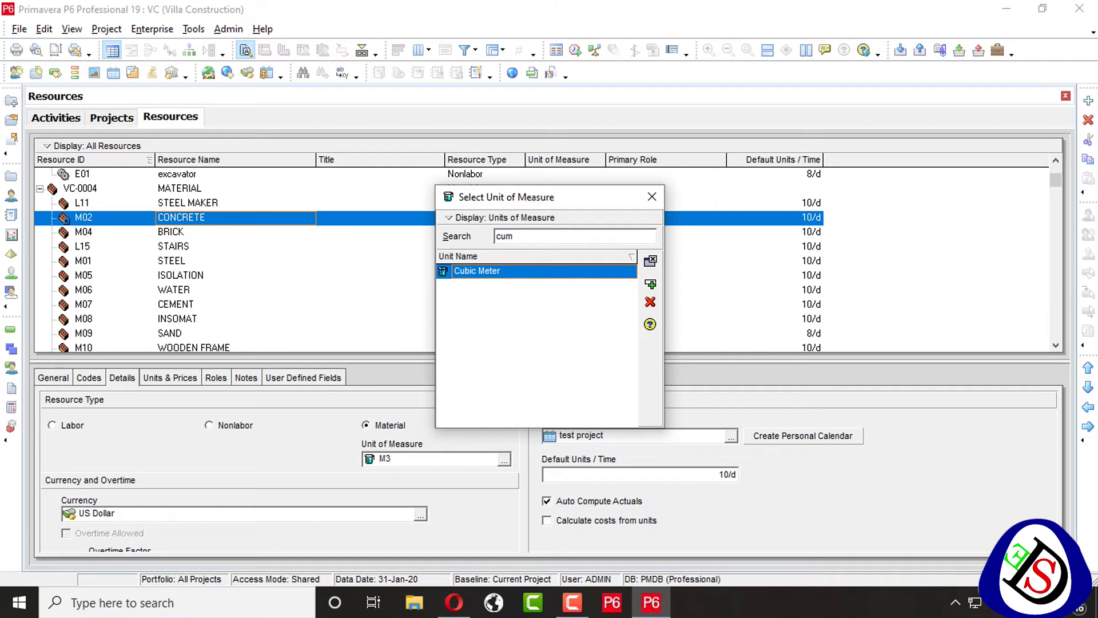
double_click(540, 272)
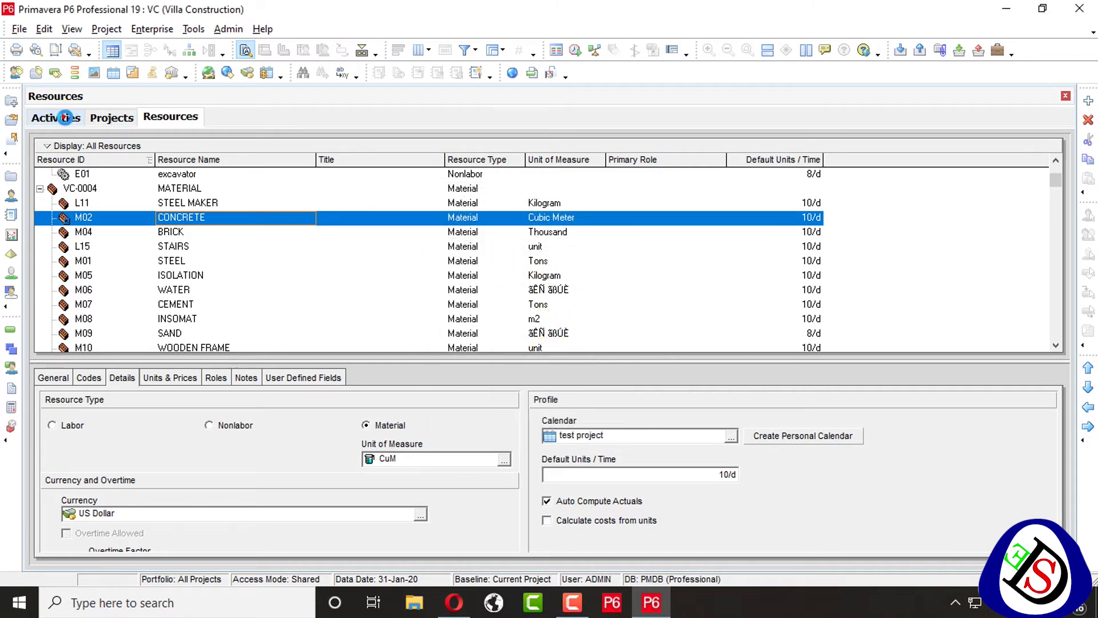
Step: Back on Activities, widen the Resource ID Name column so A1100's seven assignments show fully
click(56, 117)
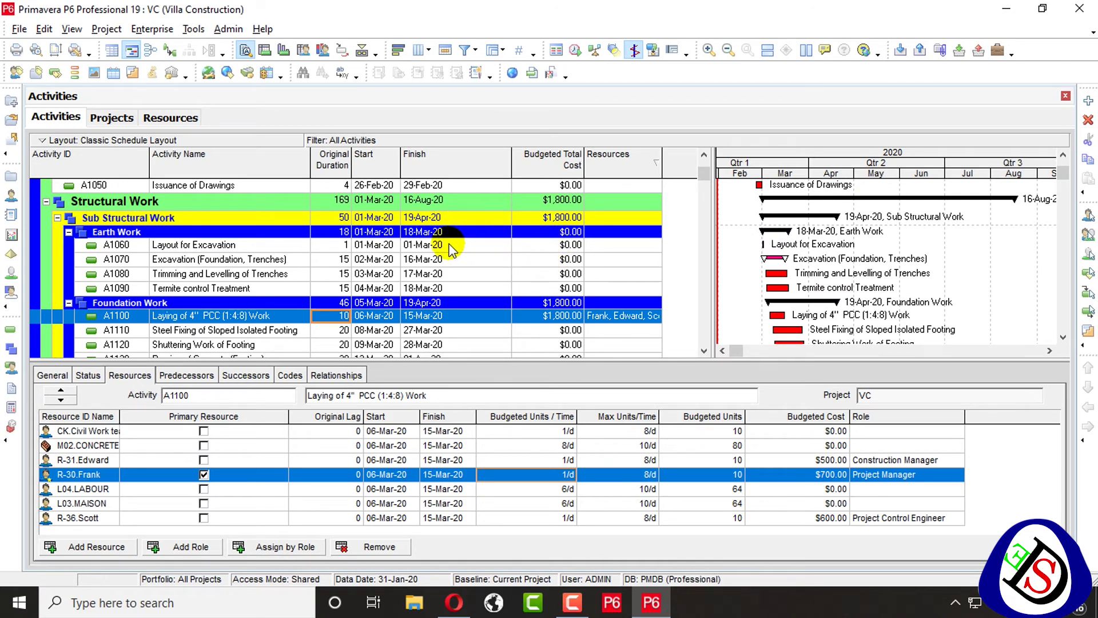
click(185, 117)
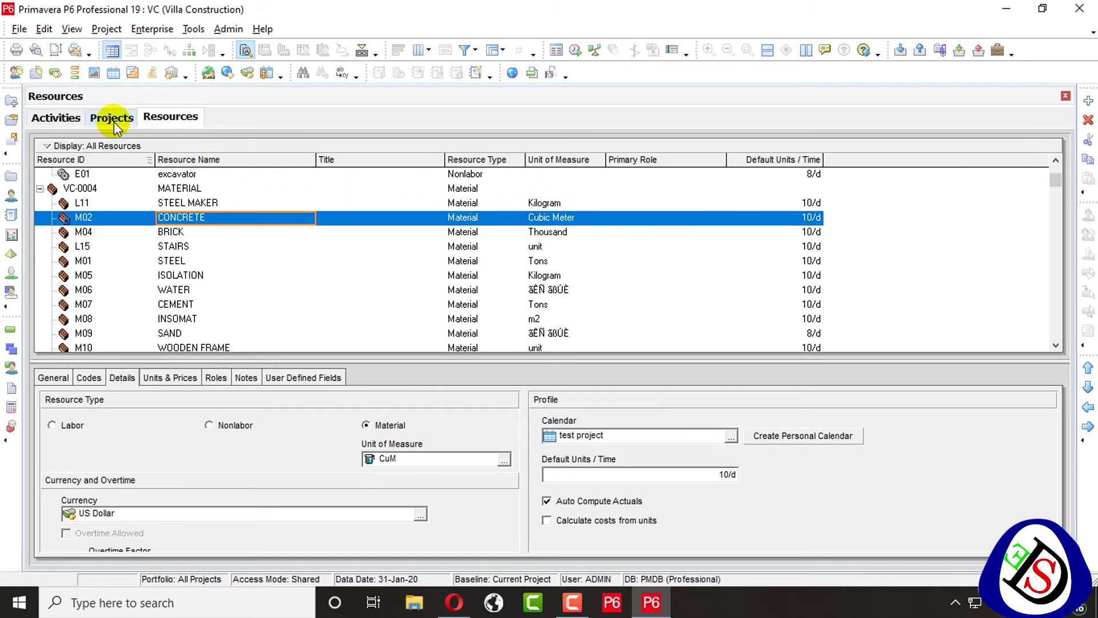
click(63, 116)
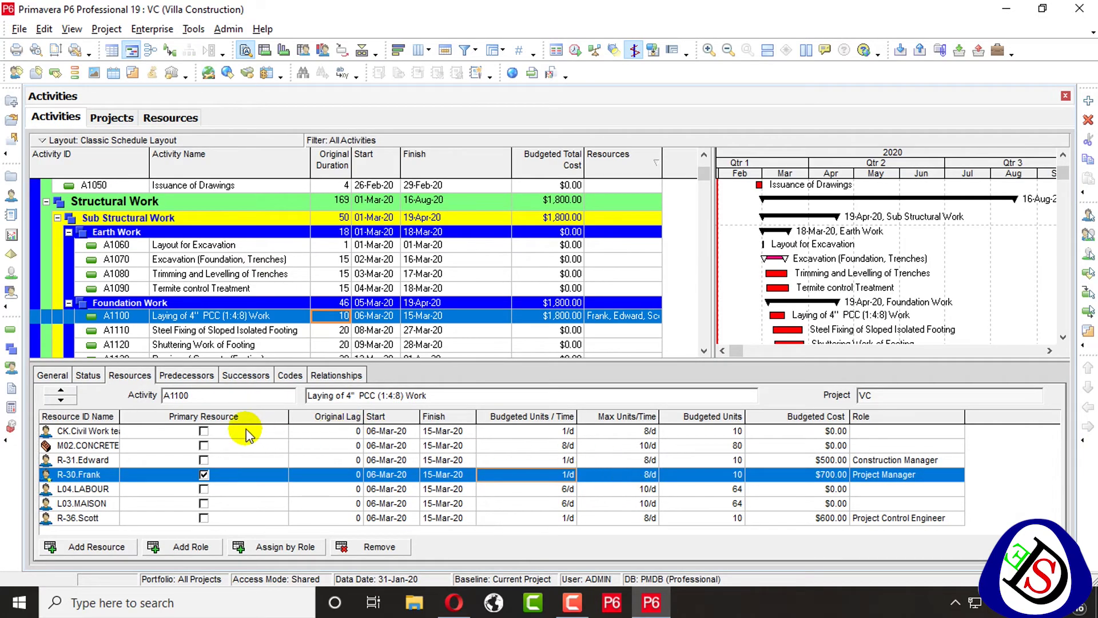
scroll(232, 441, down, 1)
scroll(171, 452, up, 1)
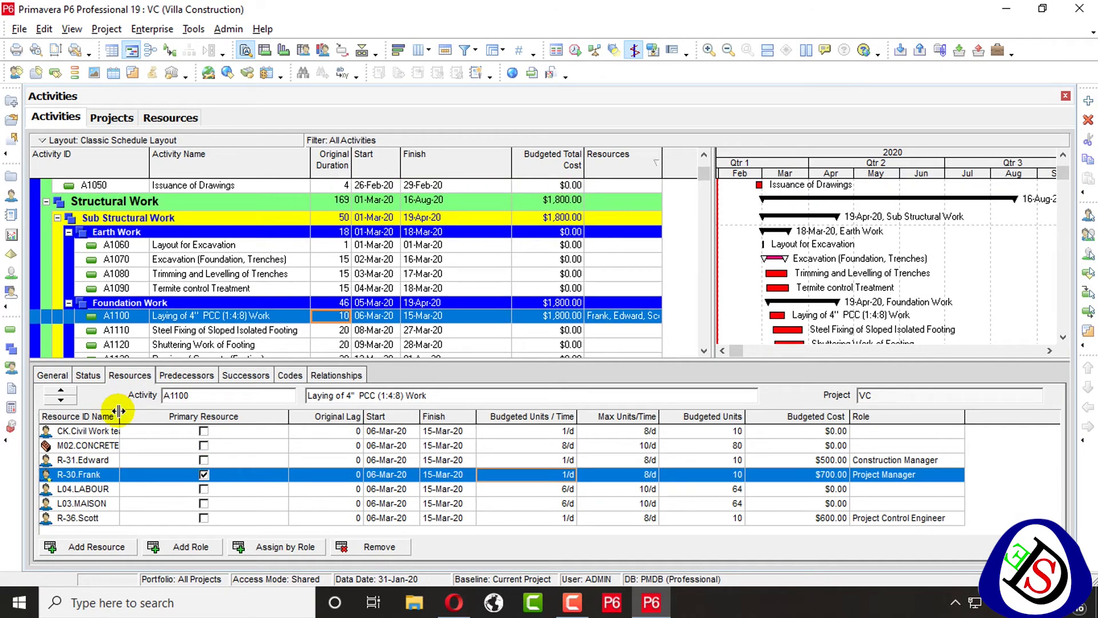
drag(119, 413, 147, 412)
click(126, 432)
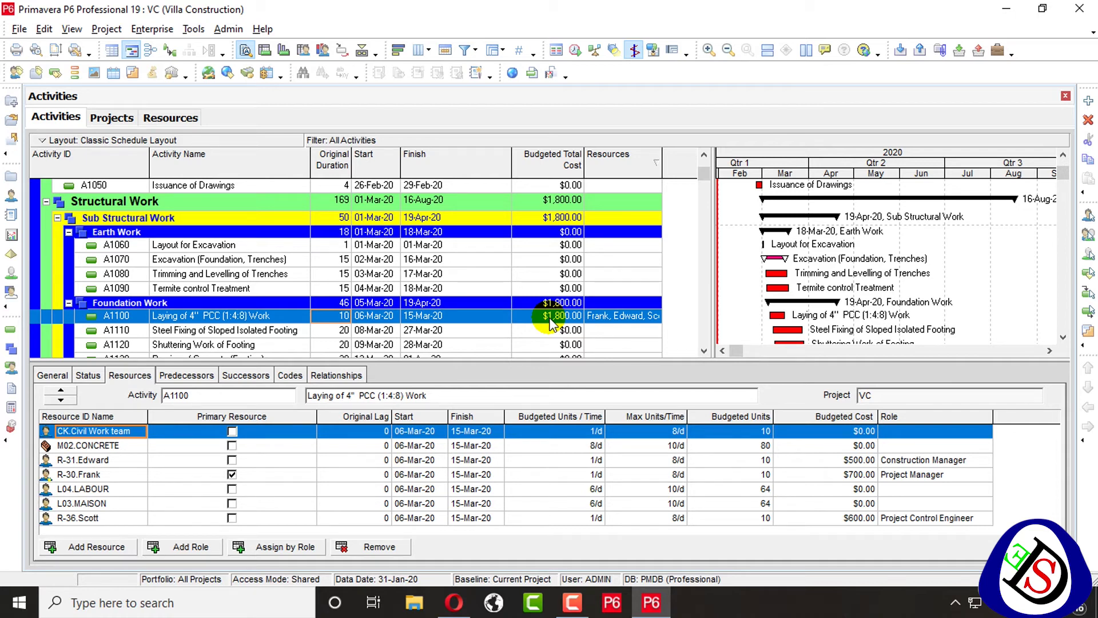
Step: Set M02.CONCRETE's budgeted units per time on A1100 to 100/d
click(577, 449)
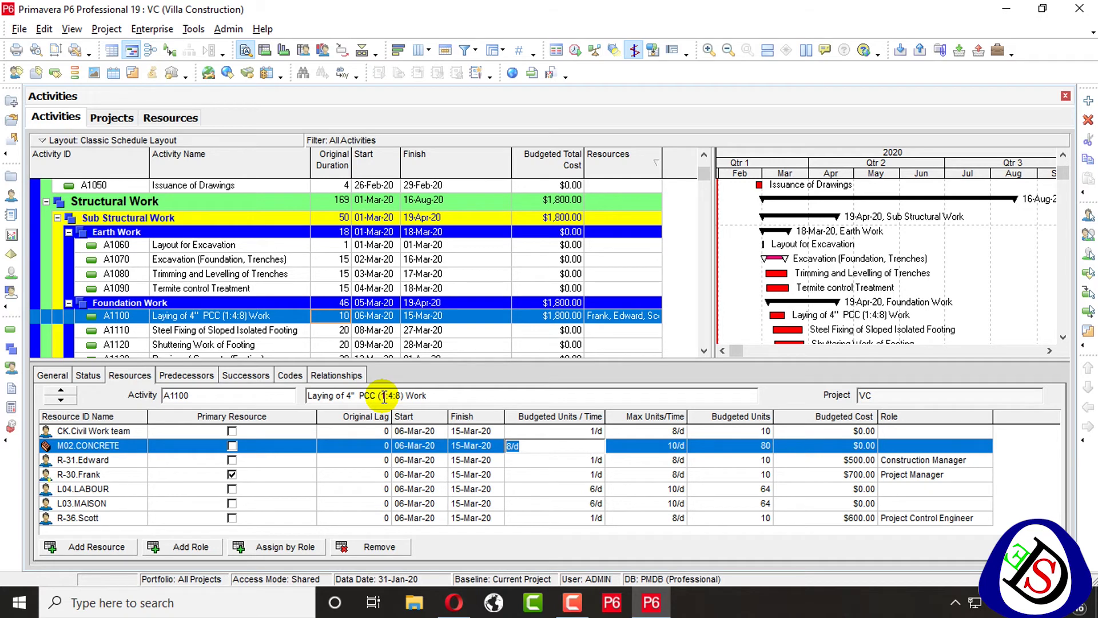
text(27000)
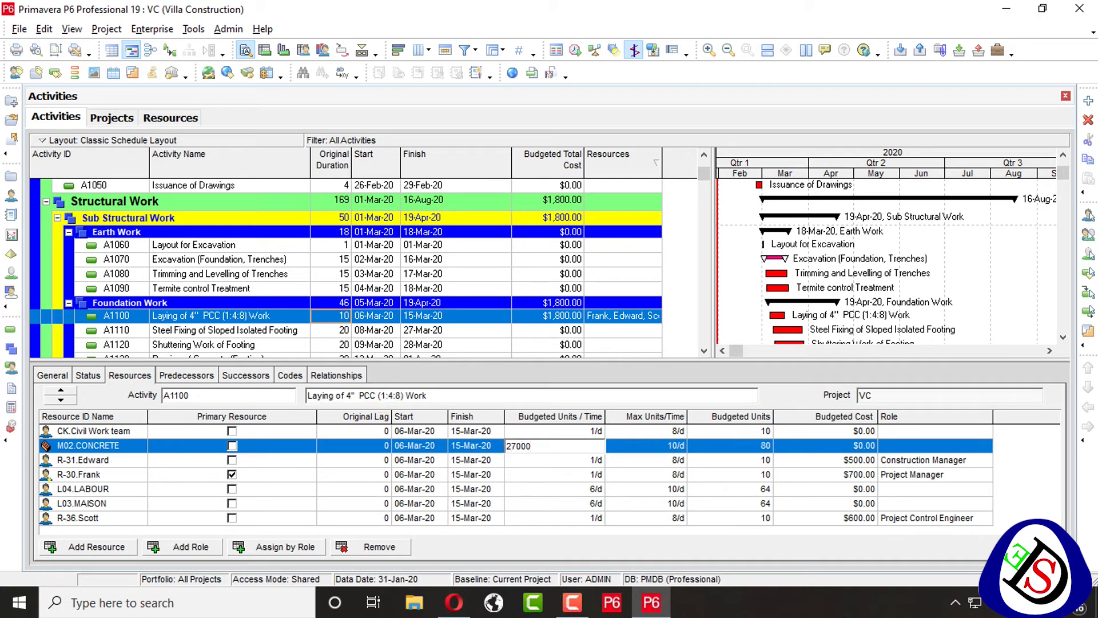
key(Return)
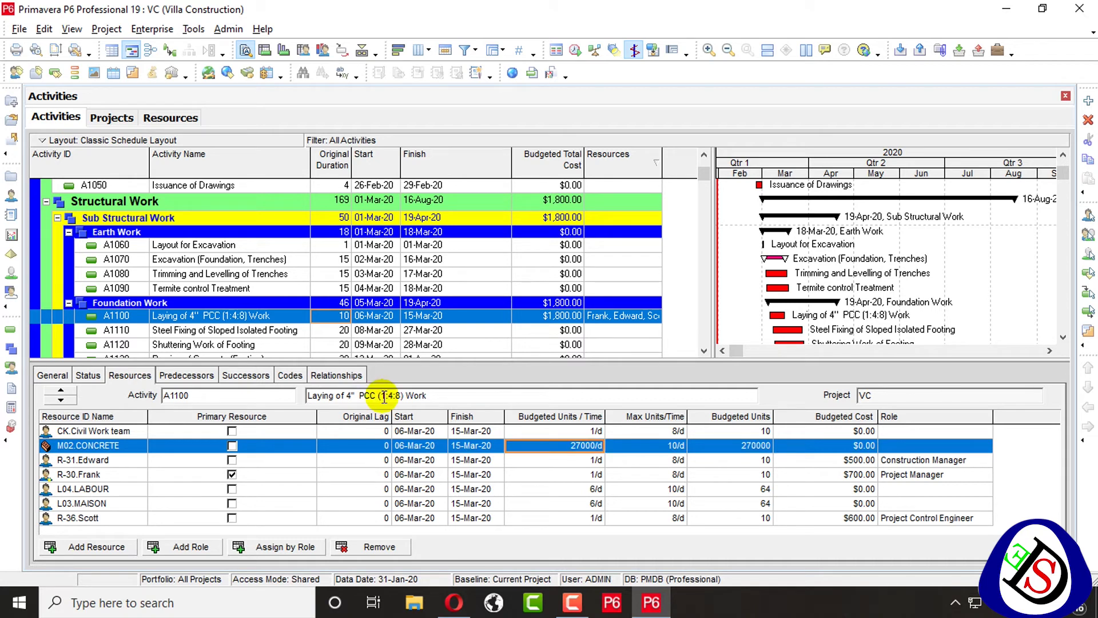
key(Down)
key(Down)
key(Down)
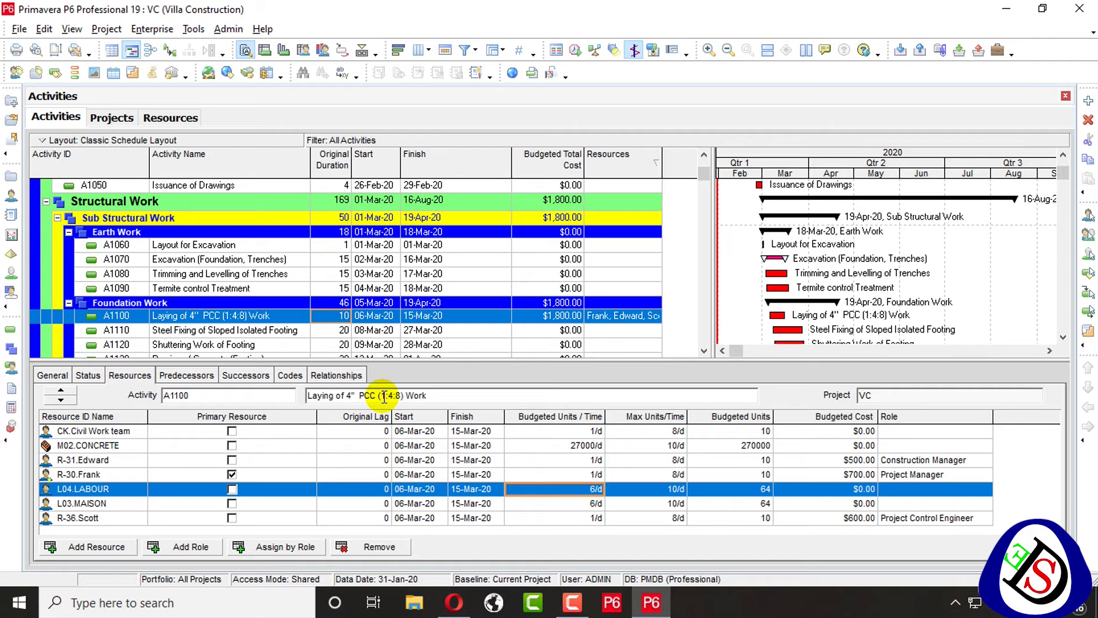
key(Up)
key(Up)
key(Up)
text(100)
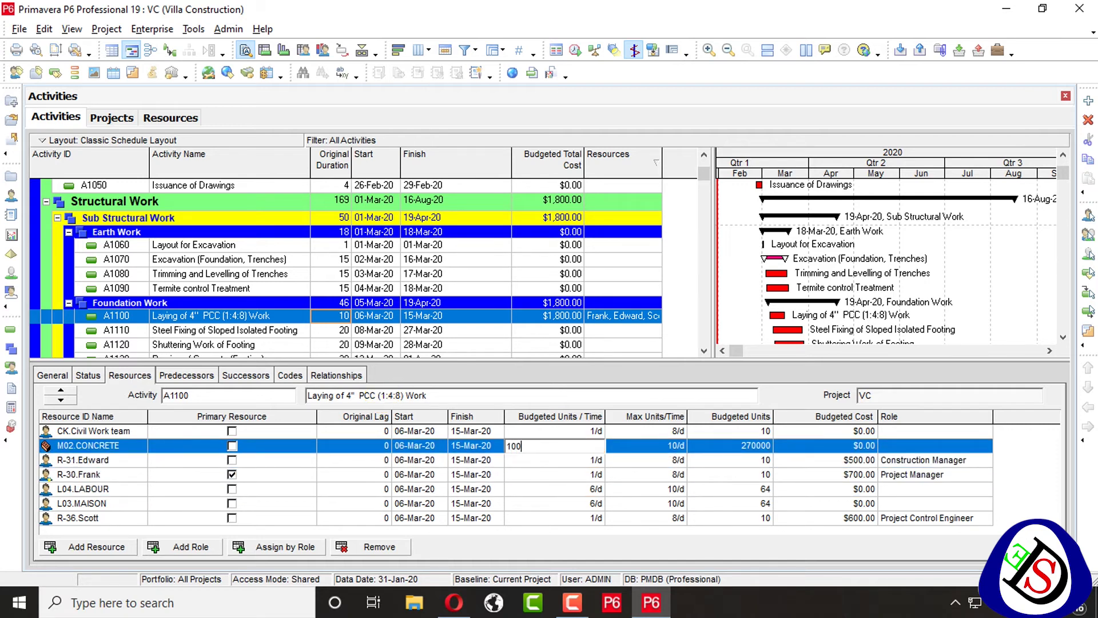
key(Return)
Step: Set L04.LABOUR to 30/d and L03.MAISON to 3/d budgeted units per time
key(Down)
key(Down)
key(Down)
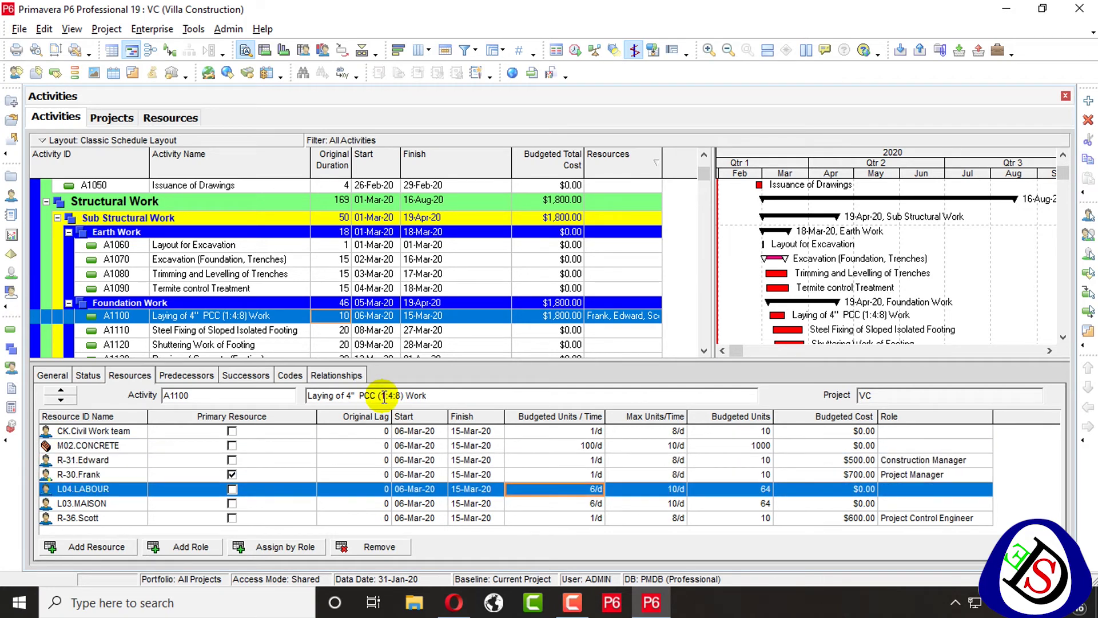
text(30)
key(Return)
key(Down)
key(Down)
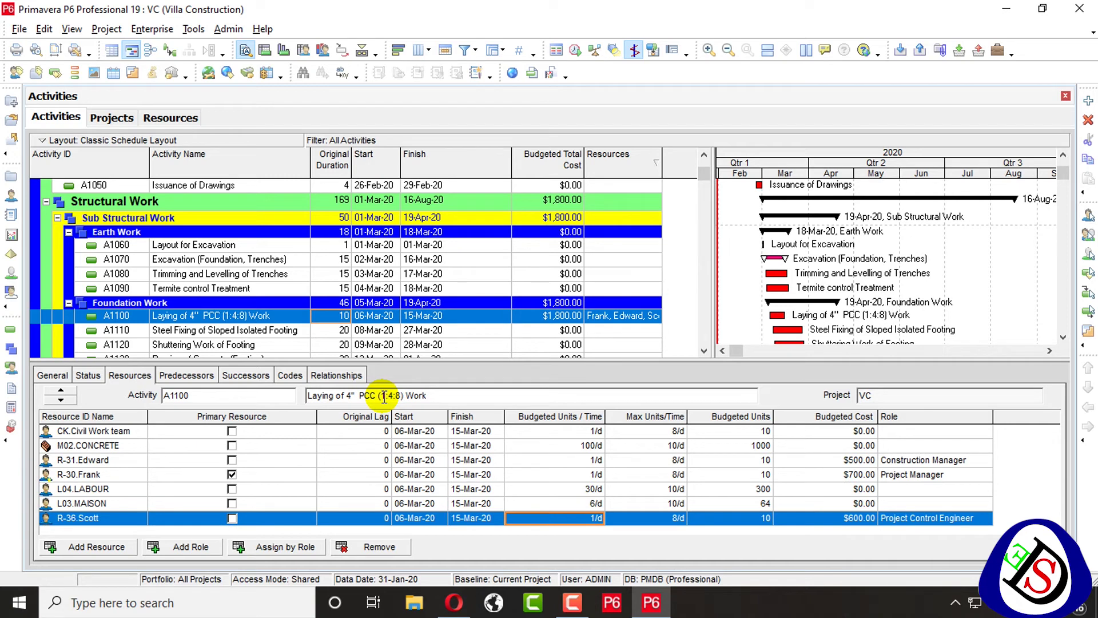
key(Up)
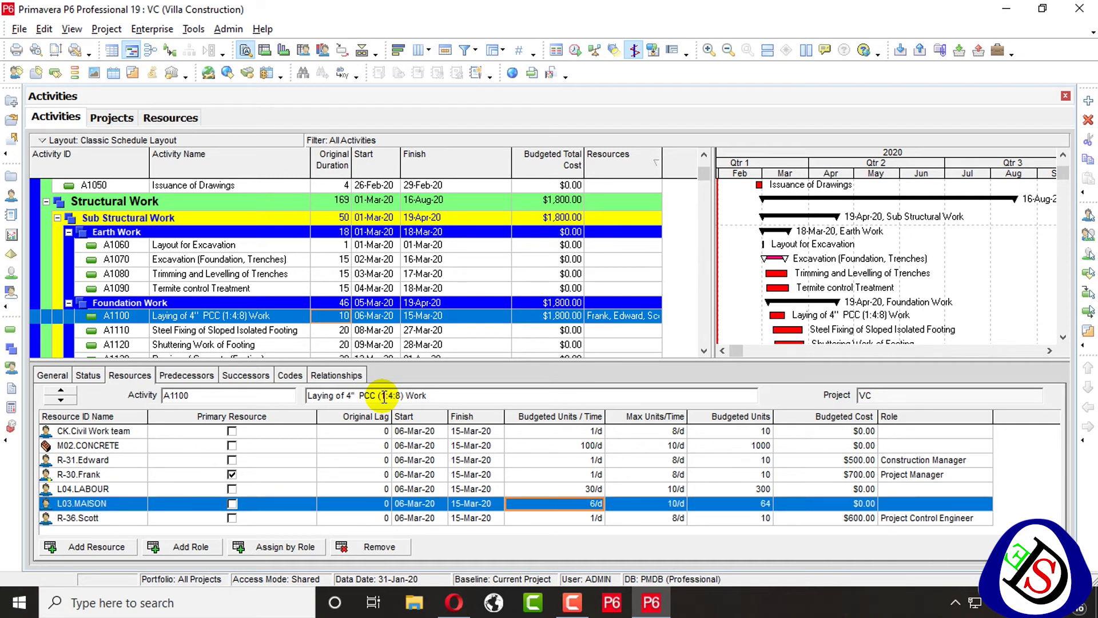
text(3)
key(Return)
key(Down)
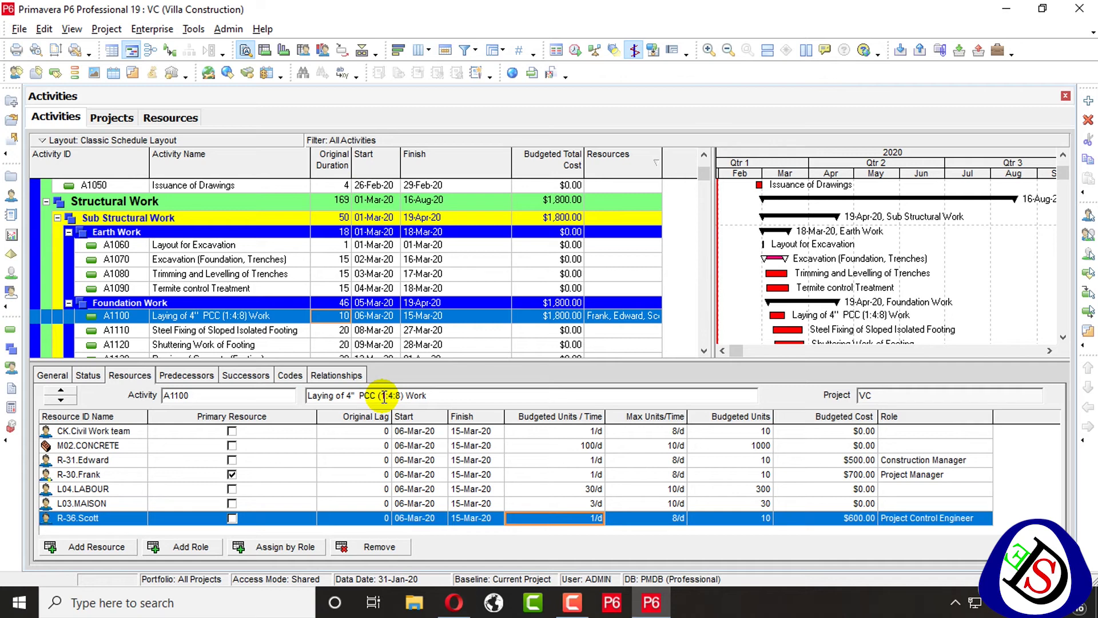
key(Up)
key(Down)
key(Up)
key(Up)
key(Up)
key(Up)
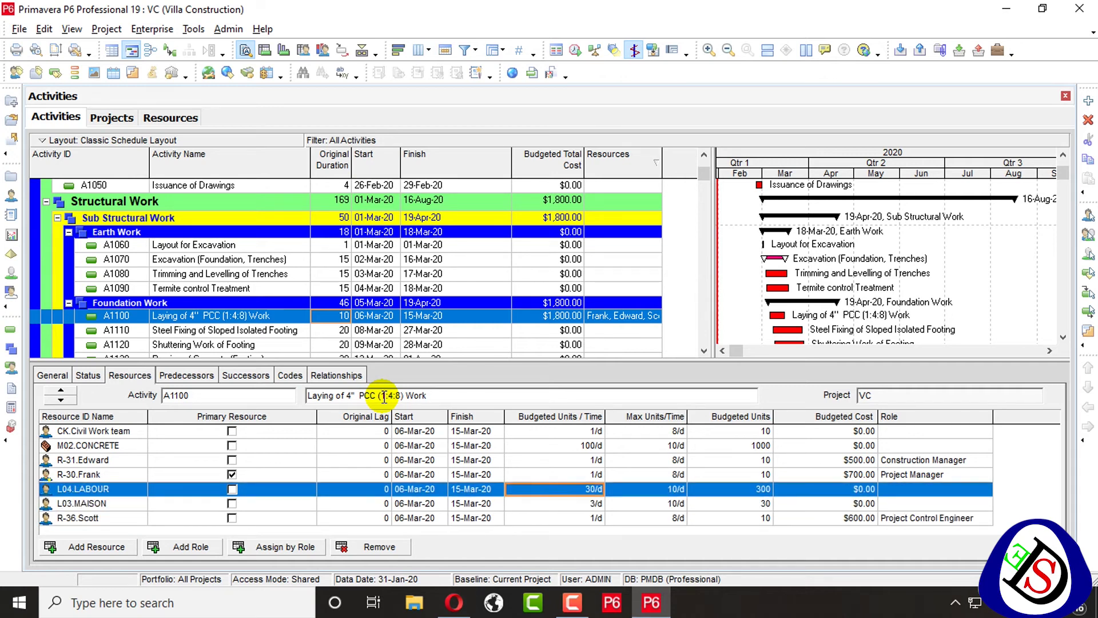
key(Down)
key(Down)
key(Down)
key(Down)
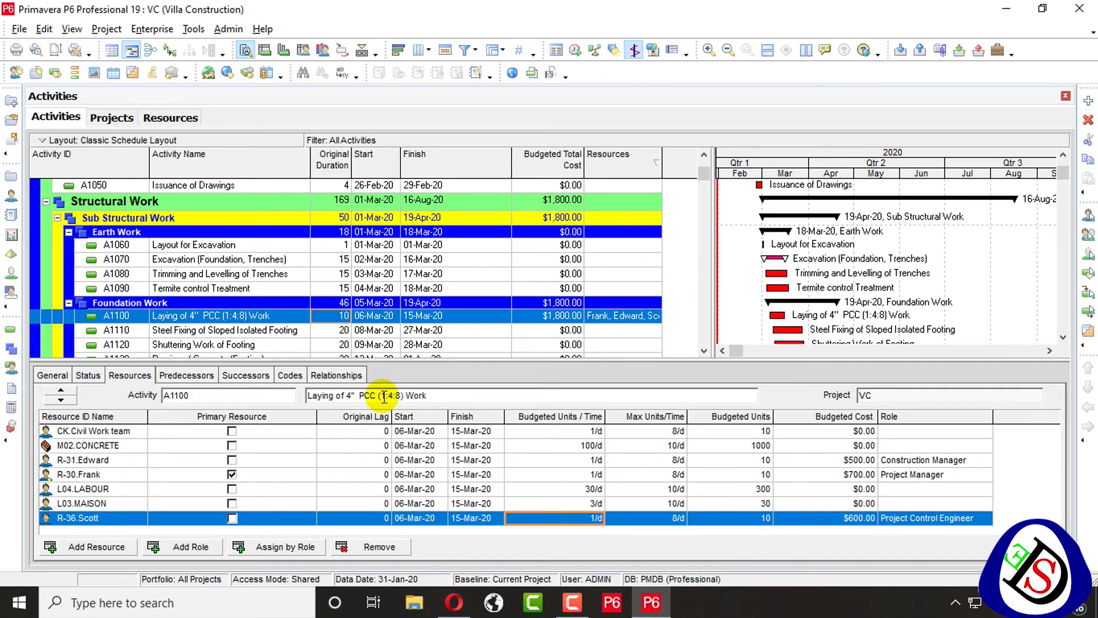
key(Up)
key(Up)
key(Up)
key(Up)
key(Up)
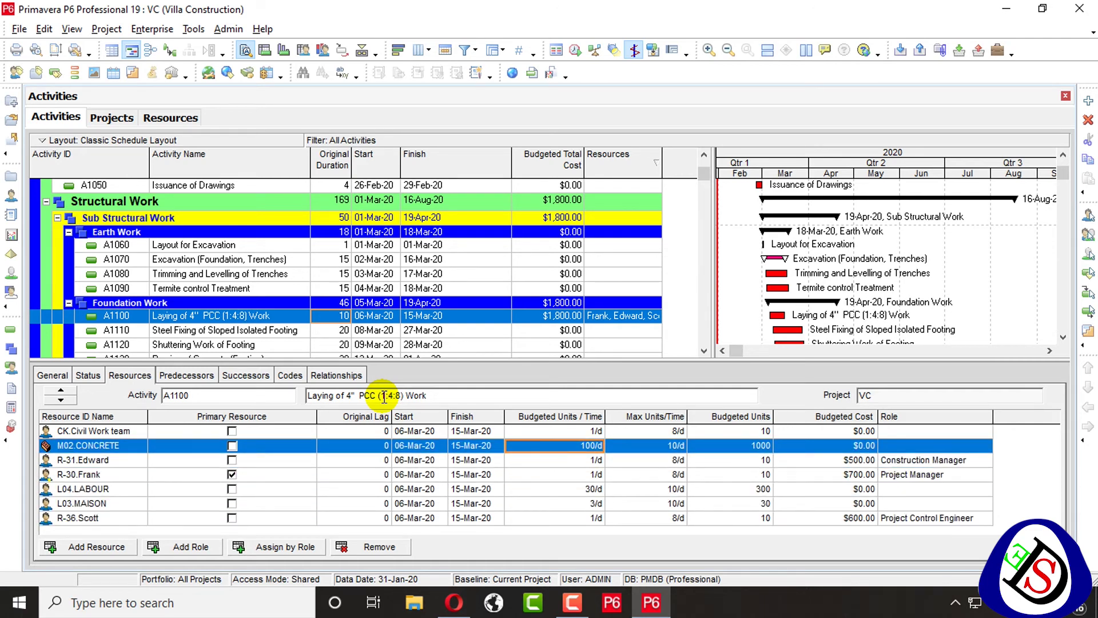
key(Up)
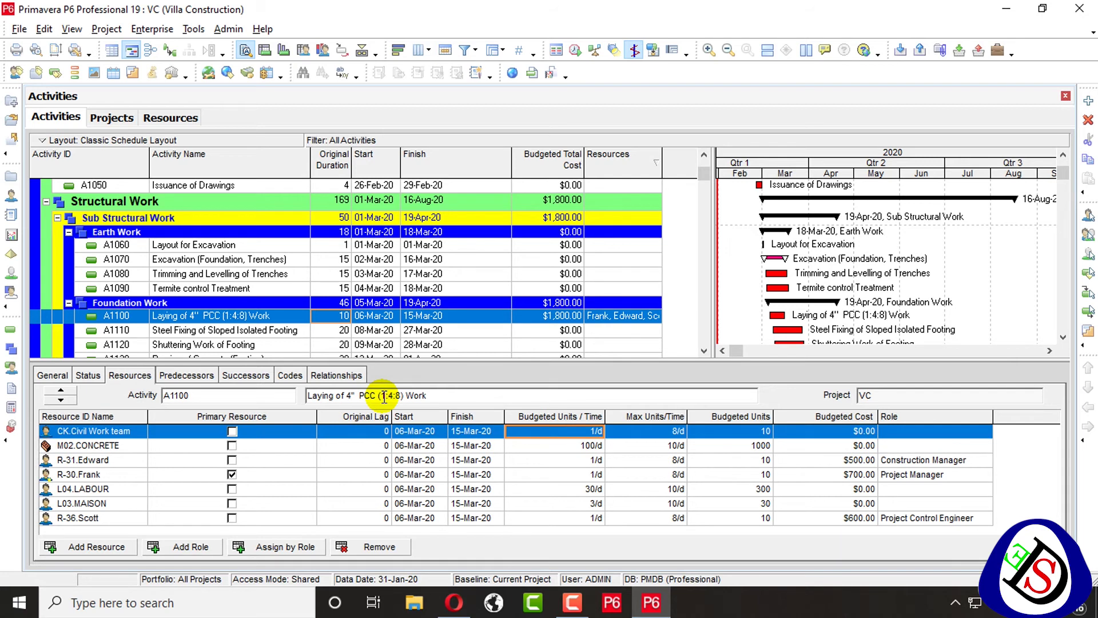
key(Down)
key(Down)
key(Down)
key(Down)
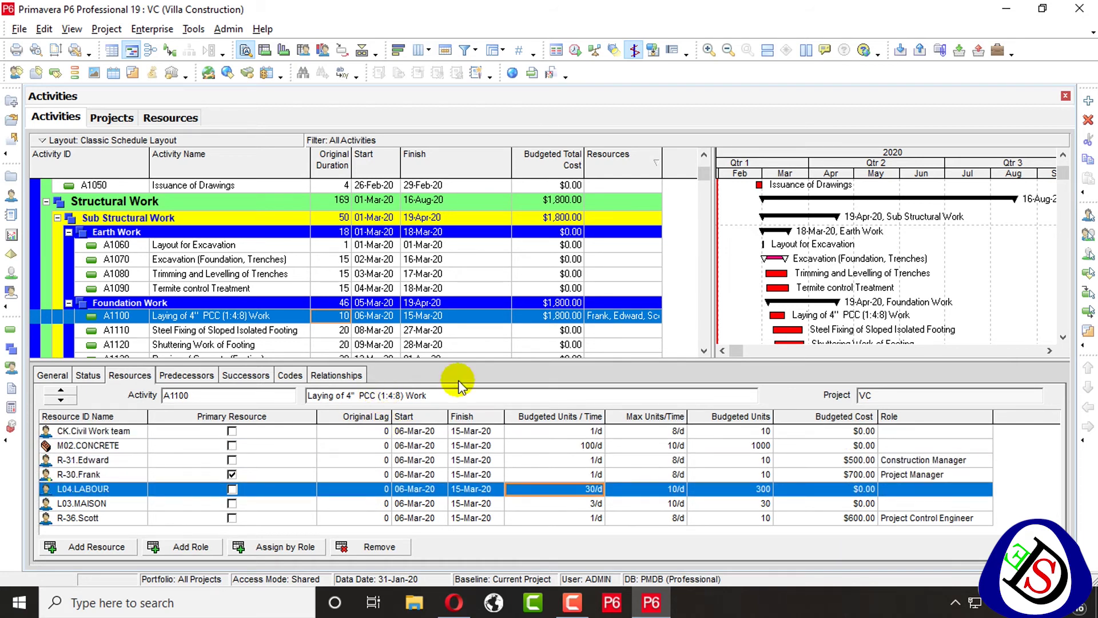
Step: Set L04.LABOUR's budgeted cost on A1100 to $3,000.00
click(856, 489)
text(100)
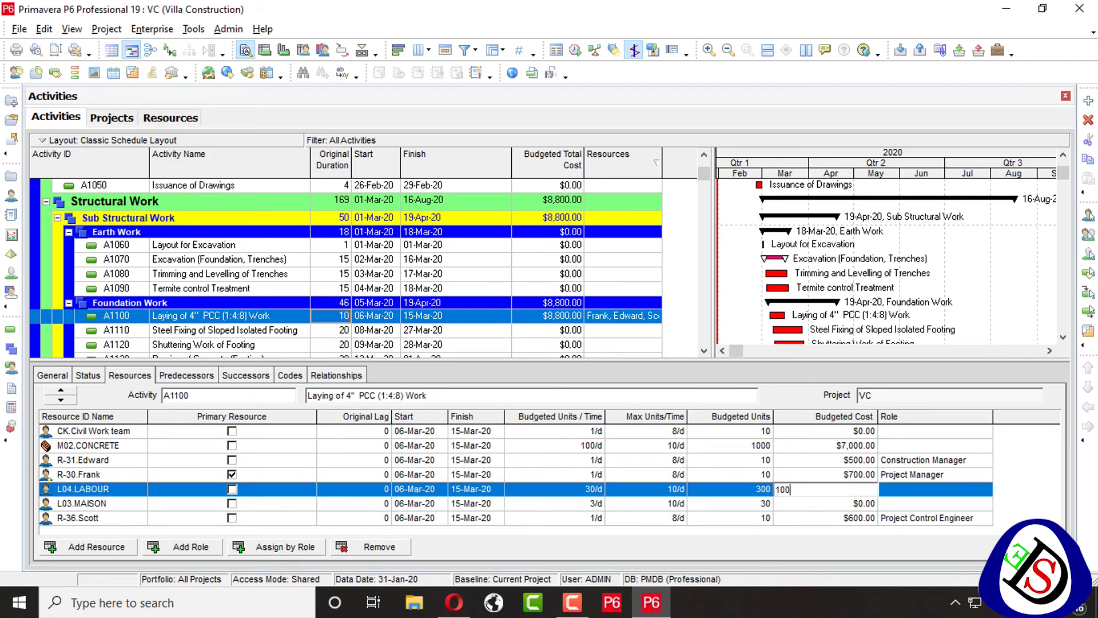
key(Return)
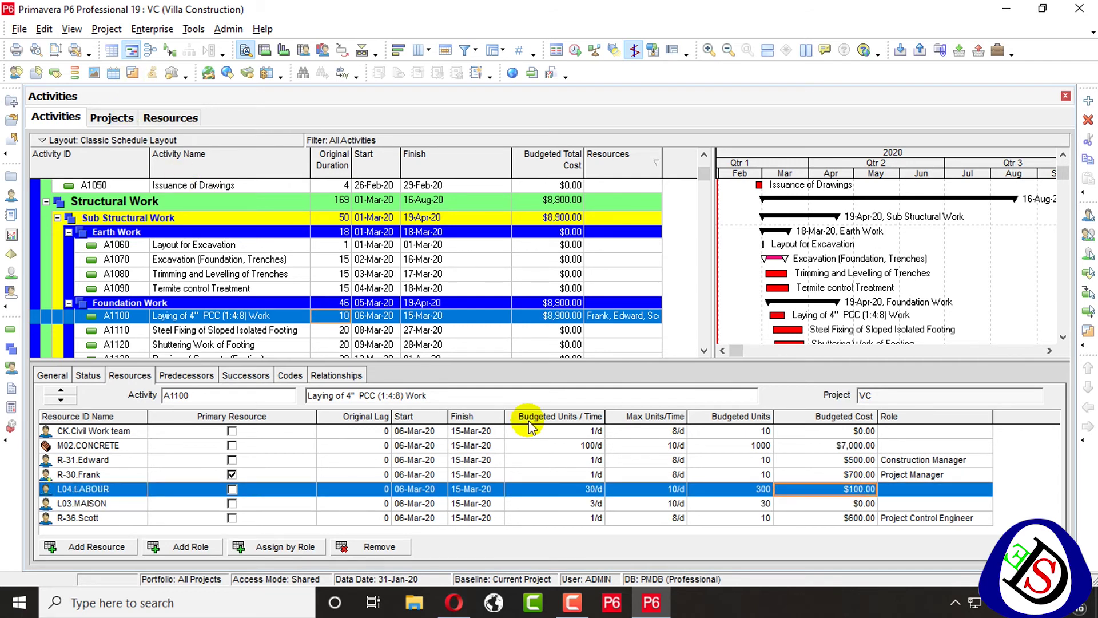
key(Down)
text(11)
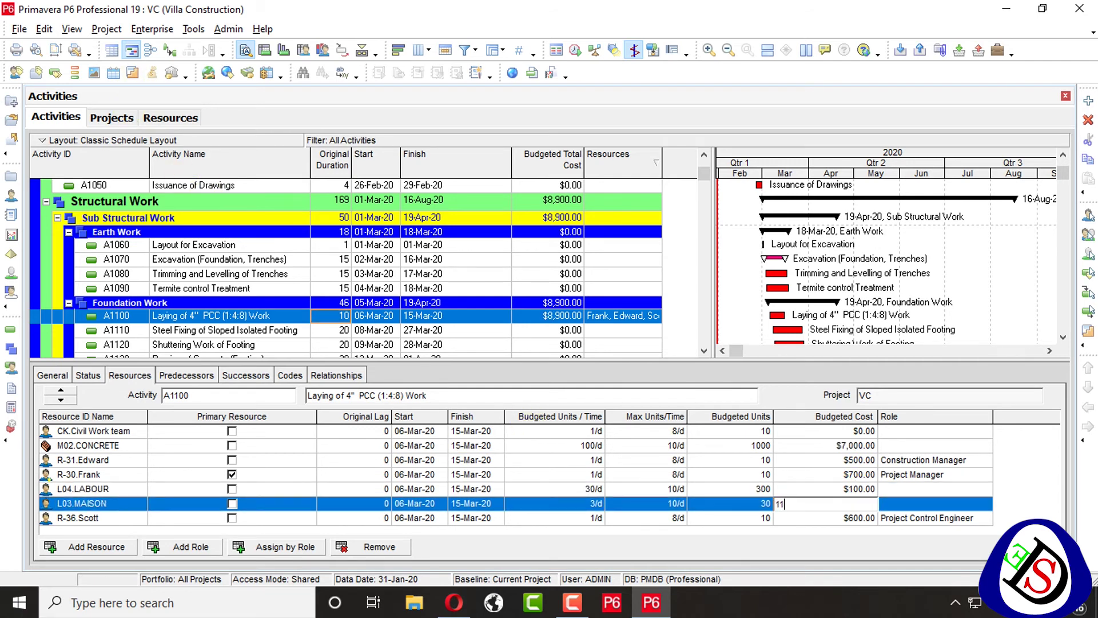
key(BackSpace)
key(BackSpace)
key(Return)
key(Up)
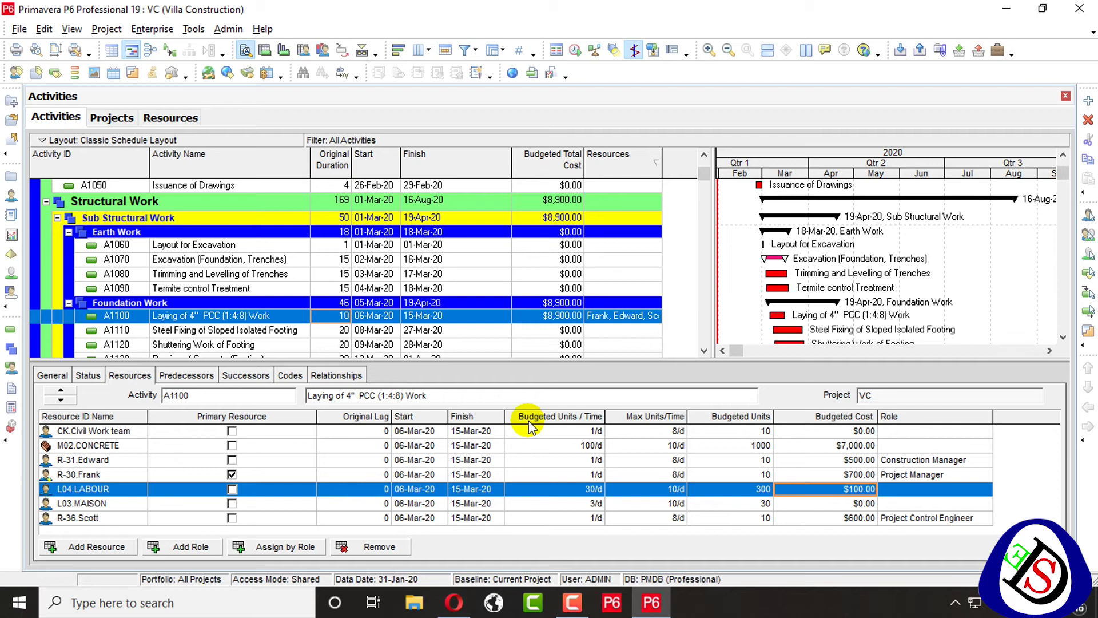
text(3000)
key(Return)
Step: Enter budgeted costs of $450 for L03.MAISON and $100 for CK.Civil Work team
key(Down)
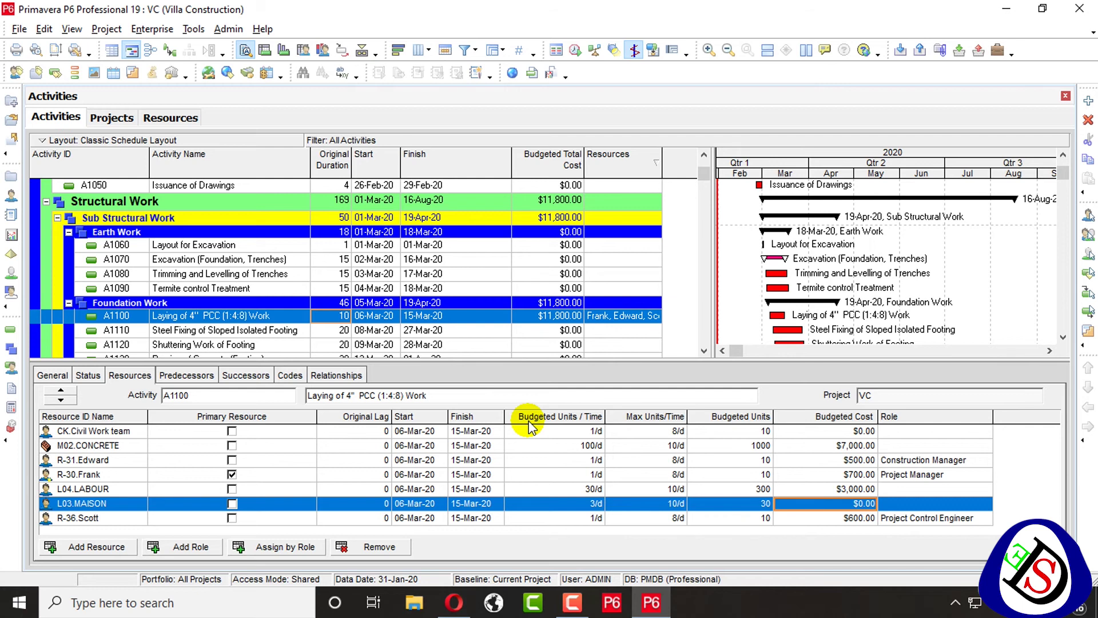
key(Up)
key(Up)
key(Down)
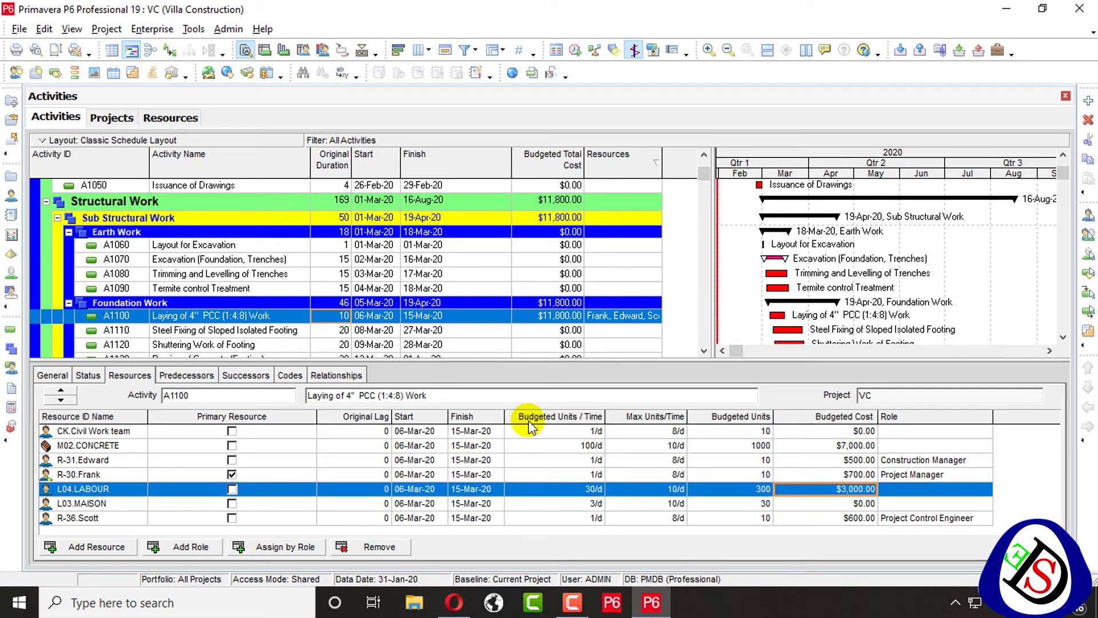
key(Down)
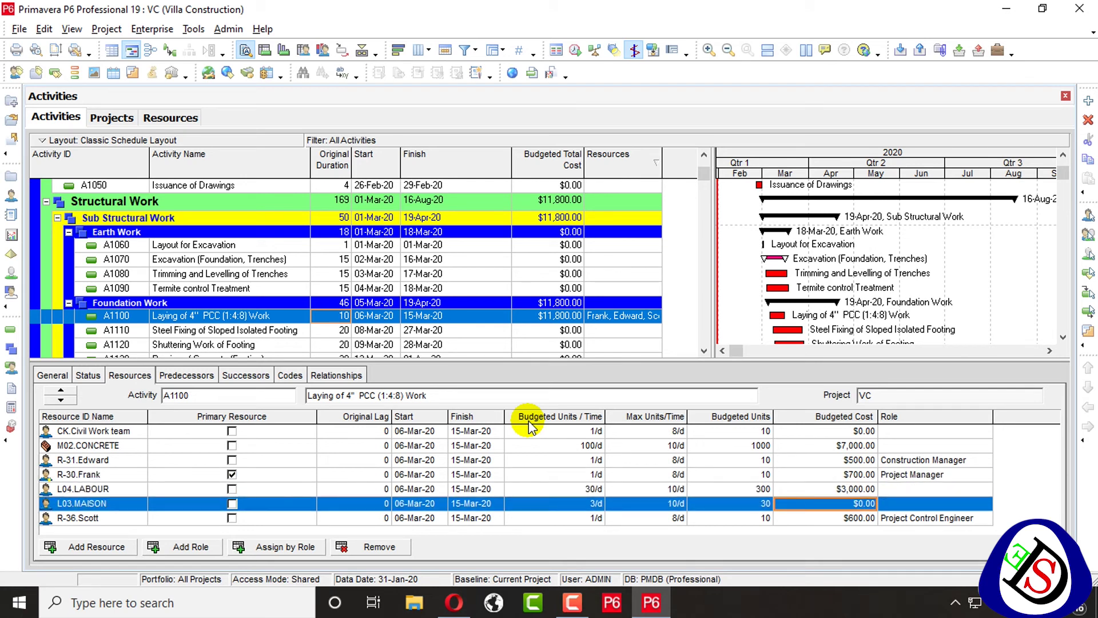
key(BackSpace)
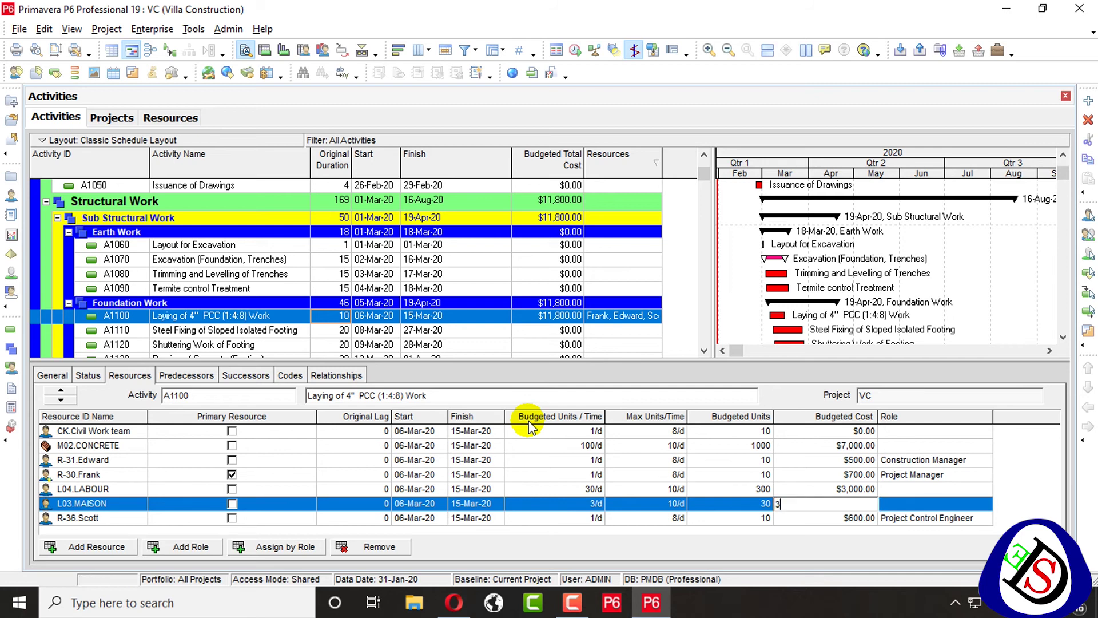
text(450)
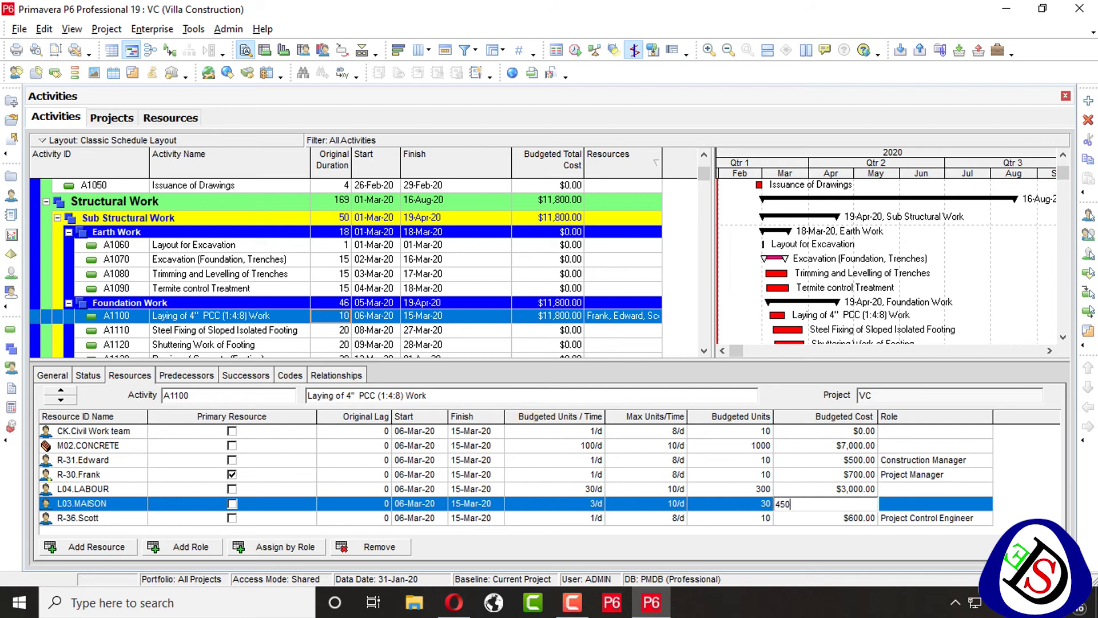
click(852, 430)
key(BackSpace)
key(BackSpace)
key(BackSpace)
key(BackSpace)
key(BackSpace)
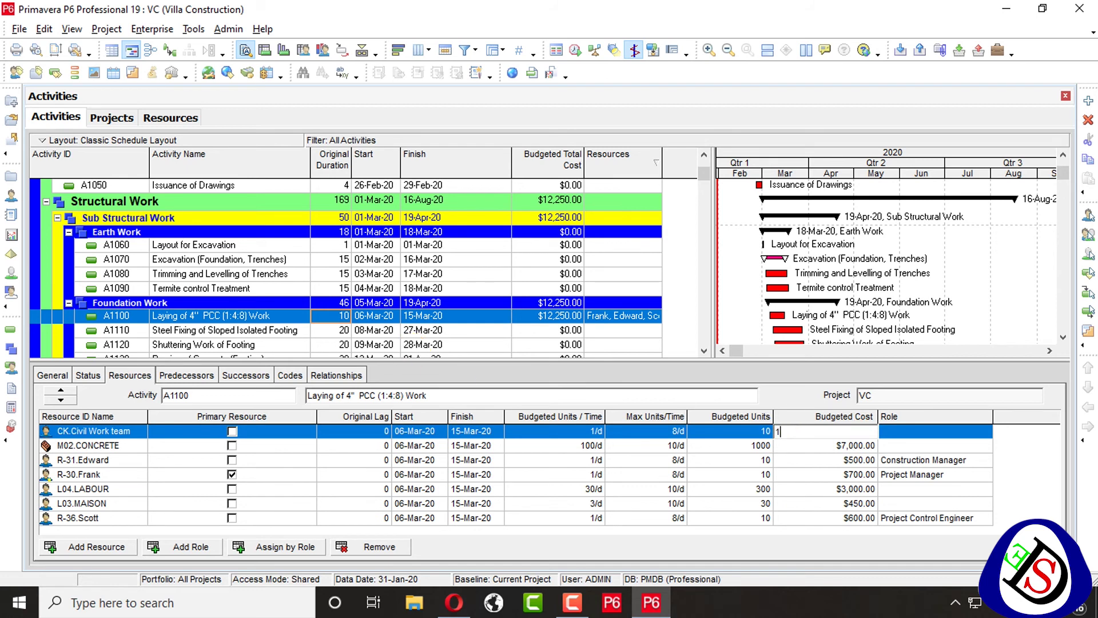
text(100)
key(Return)
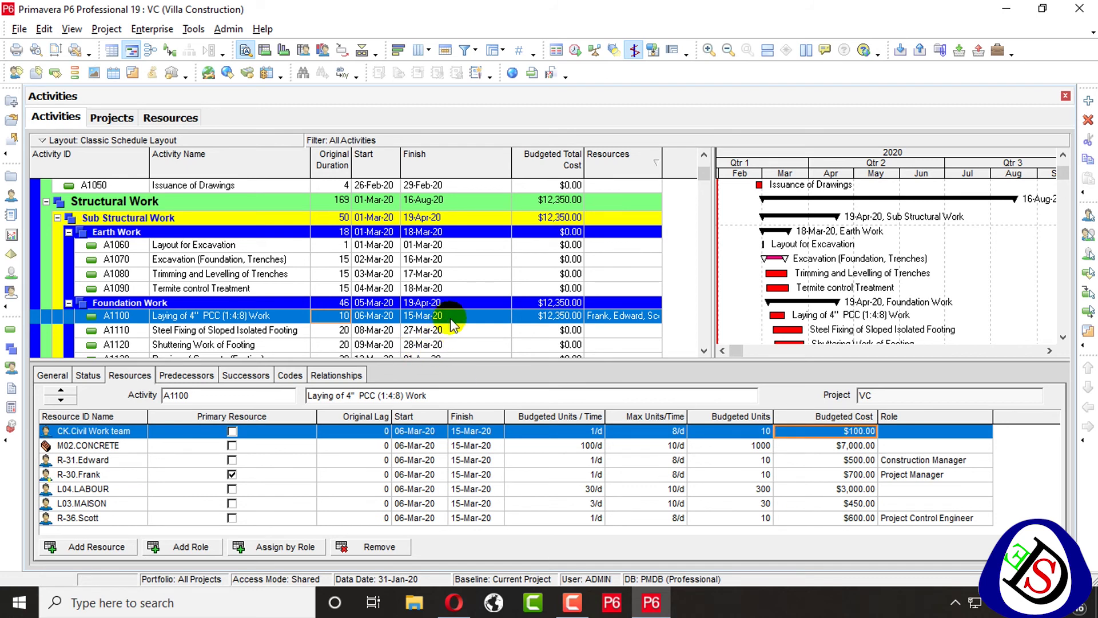
click(1024, 467)
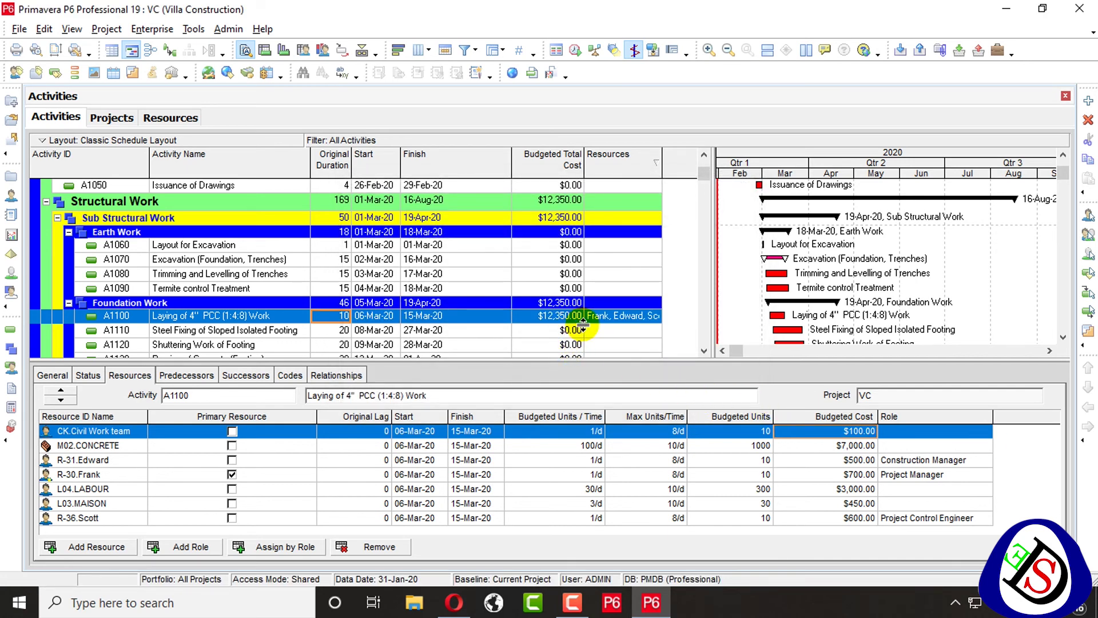
scroll(438, 301, down, 3)
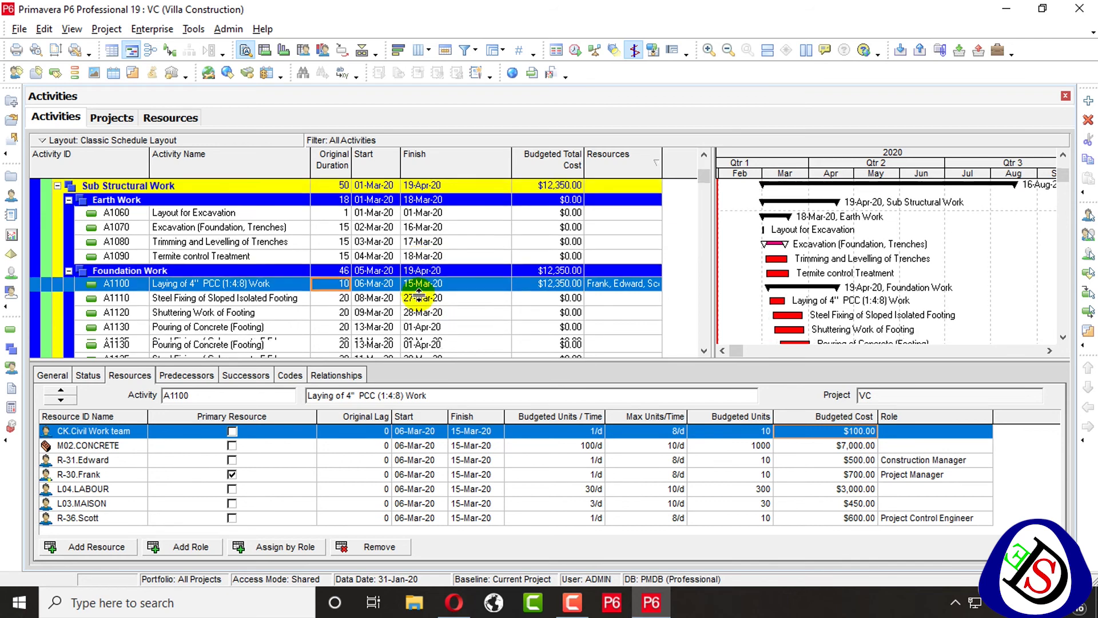
click(423, 284)
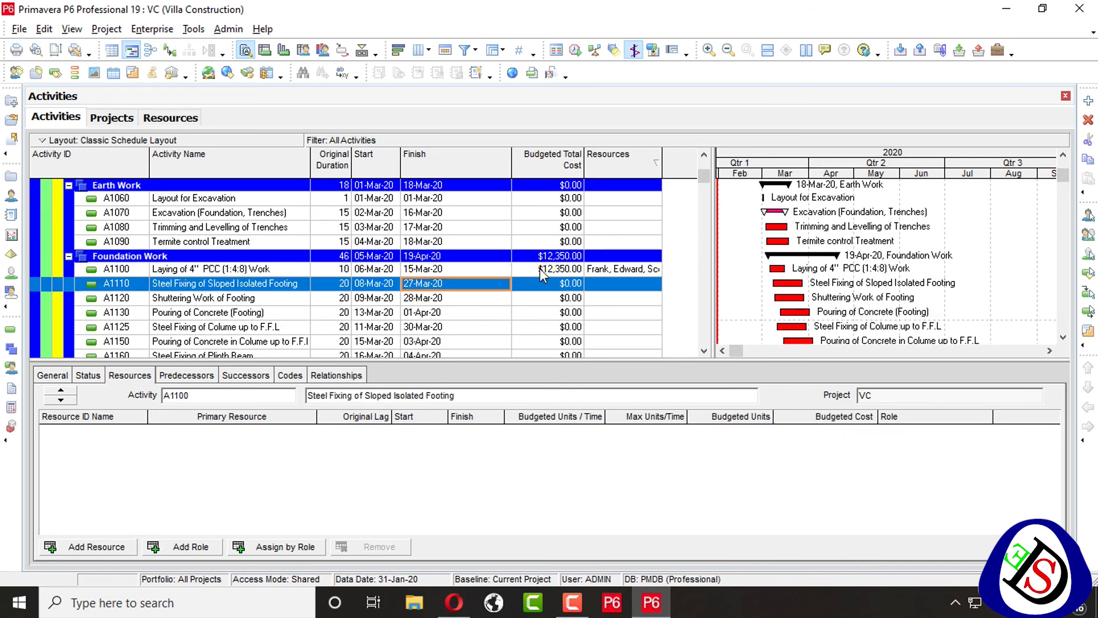
click(542, 269)
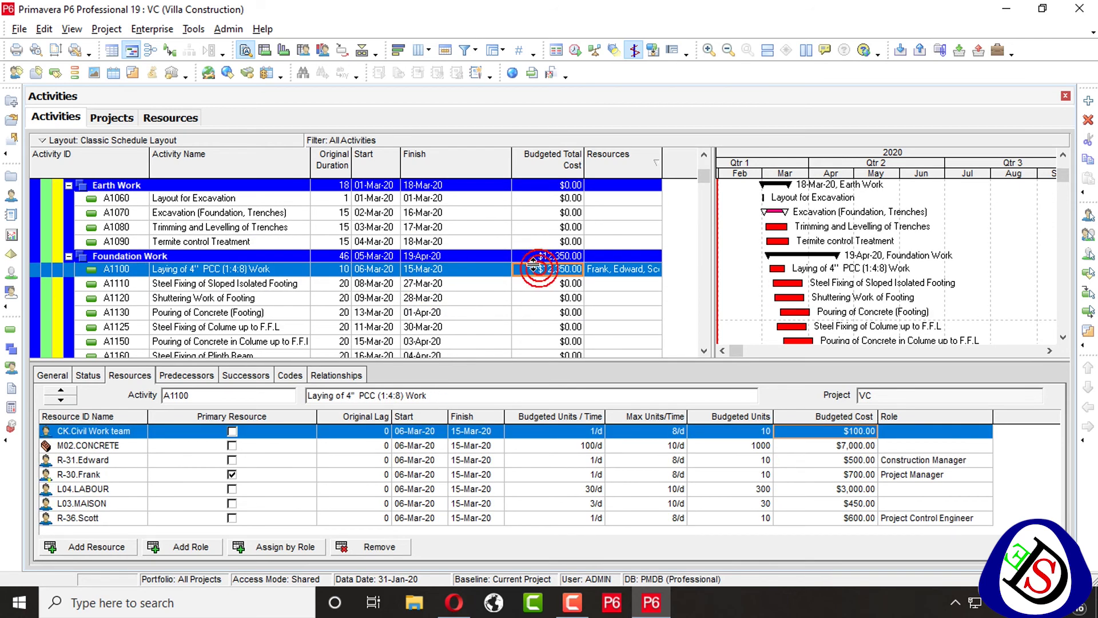
click(231, 474)
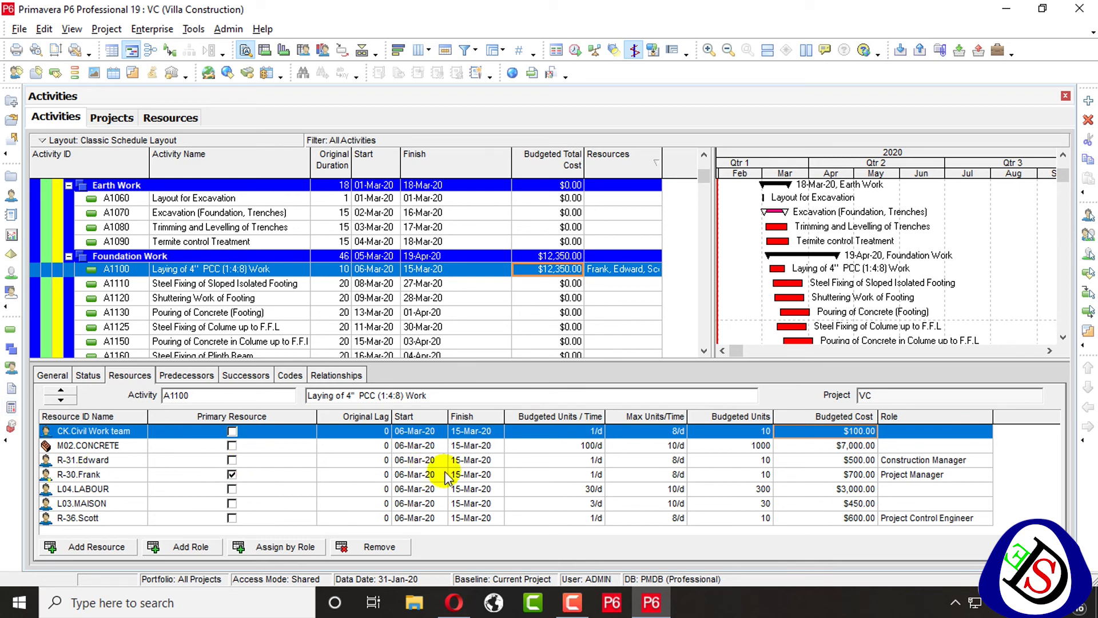
click(116, 449)
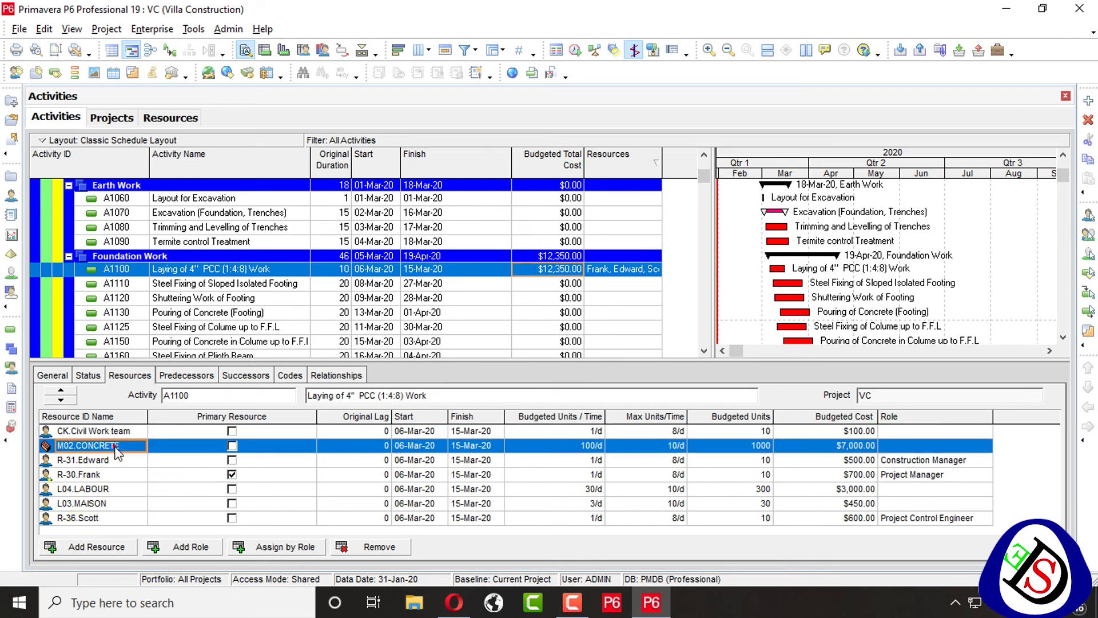
click(90, 477)
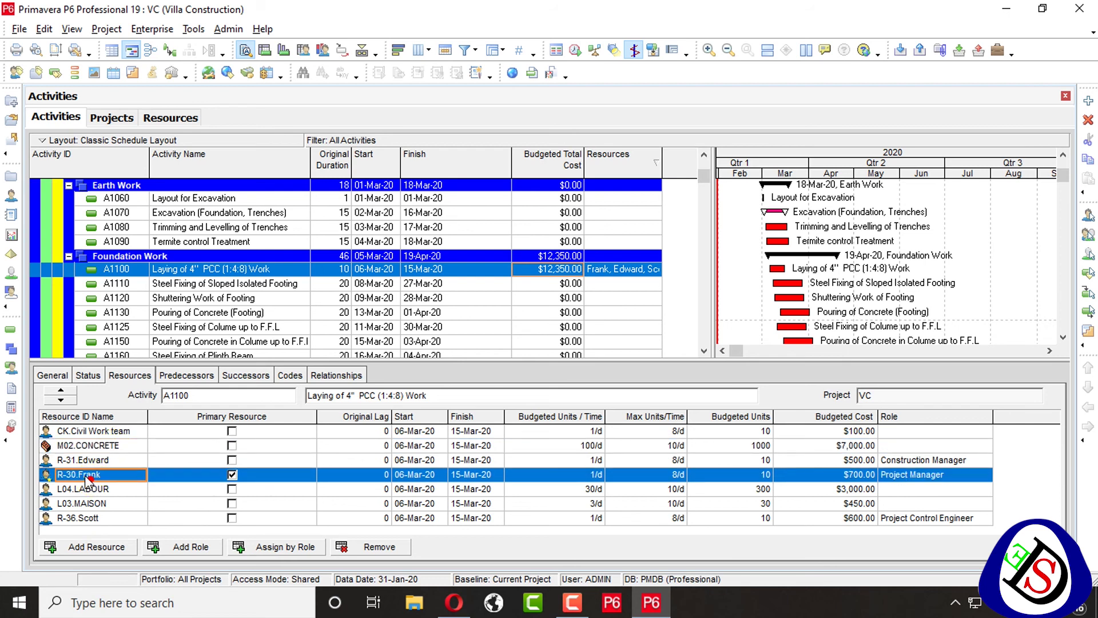